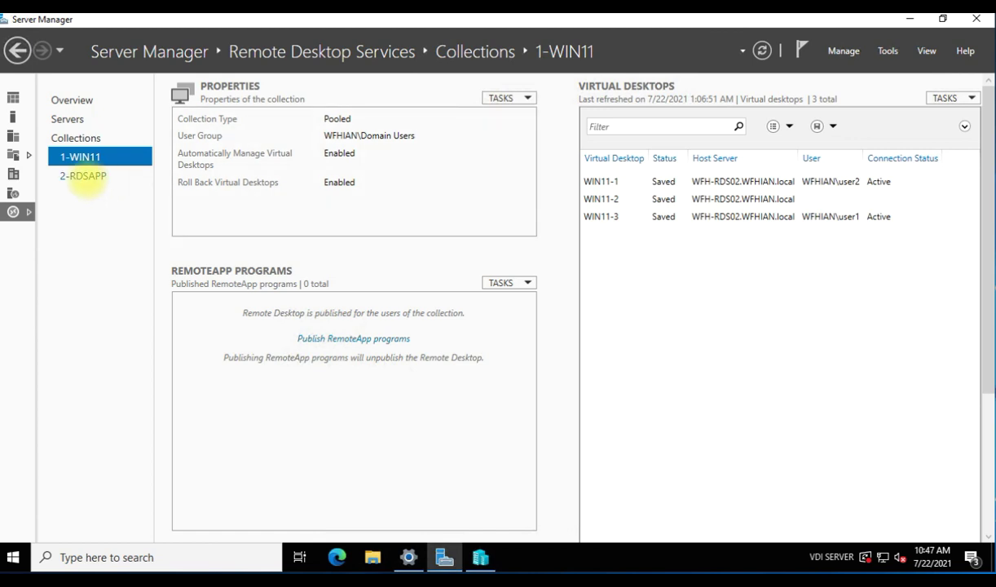
Select the 2-RDSAPP collection in the Collections tree.
{"action": "left_click", "coordinate": [85, 176]}
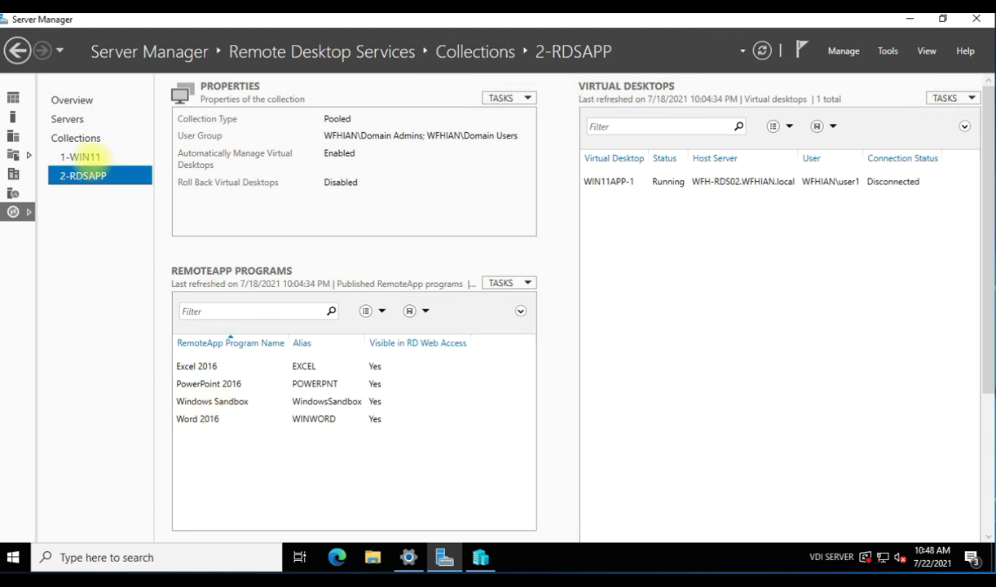
Return to the 1-WIN11 collection to see WIN11-1 to WIN11-3 running with no users.
{"action": "left_click", "coordinate": [87, 157]}
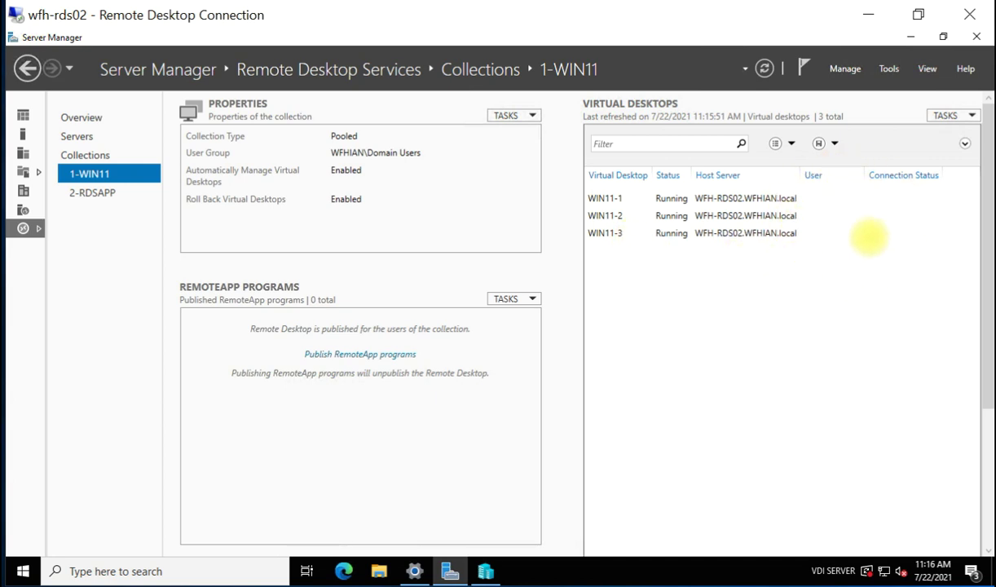
Switch from the wfh-rds02 server session to the wfh-tclient01 client window.
{"action": "key", "text": "alt+Tab"}
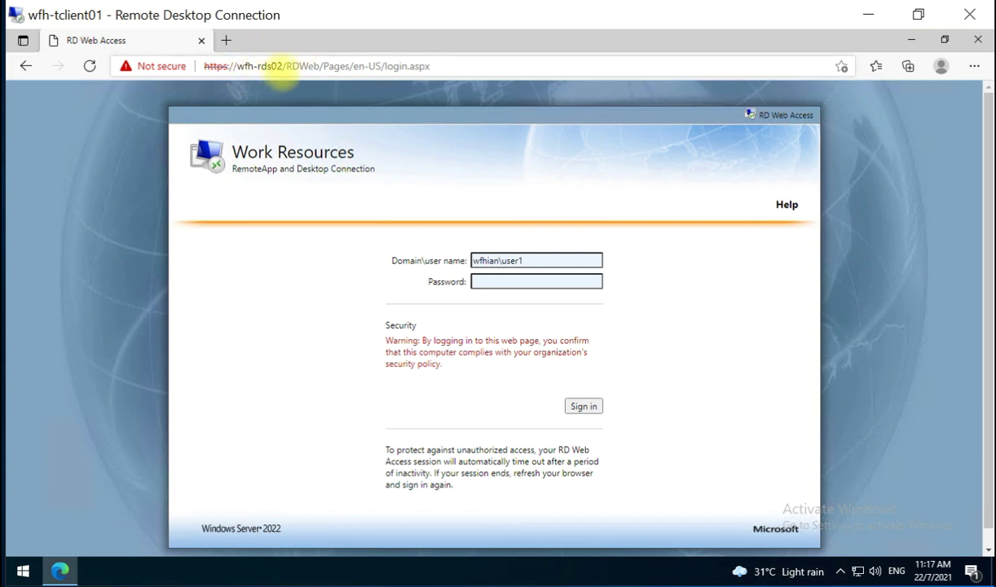
Sign in to RD Web Access with the account password and launch 1-WIN11 via its .rdp file.
{"action": "left_click", "coordinate": [530, 280]}
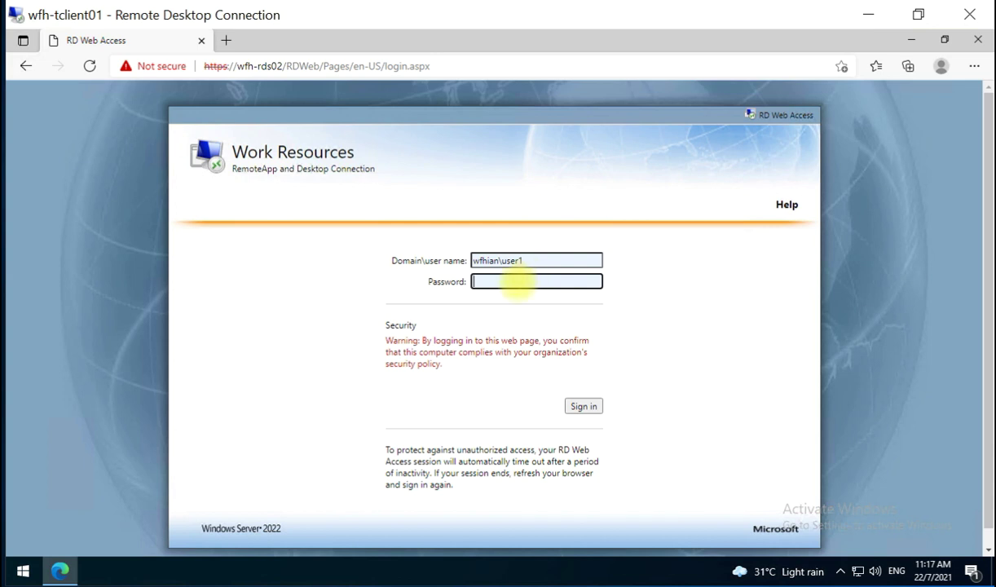
{"action": "key", "text": "ctrl+v"}
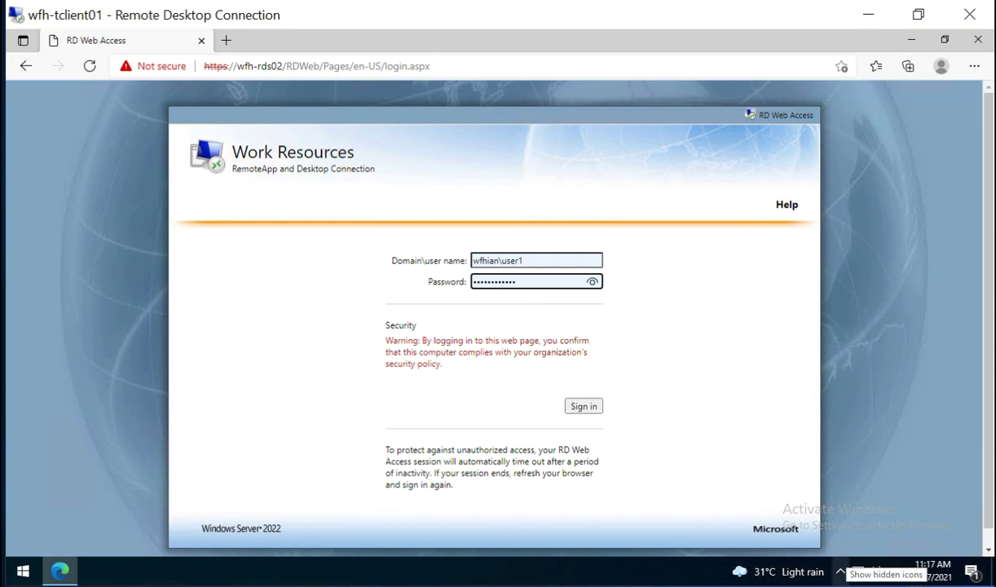
{"action": "left_click", "coordinate": [583, 406]}
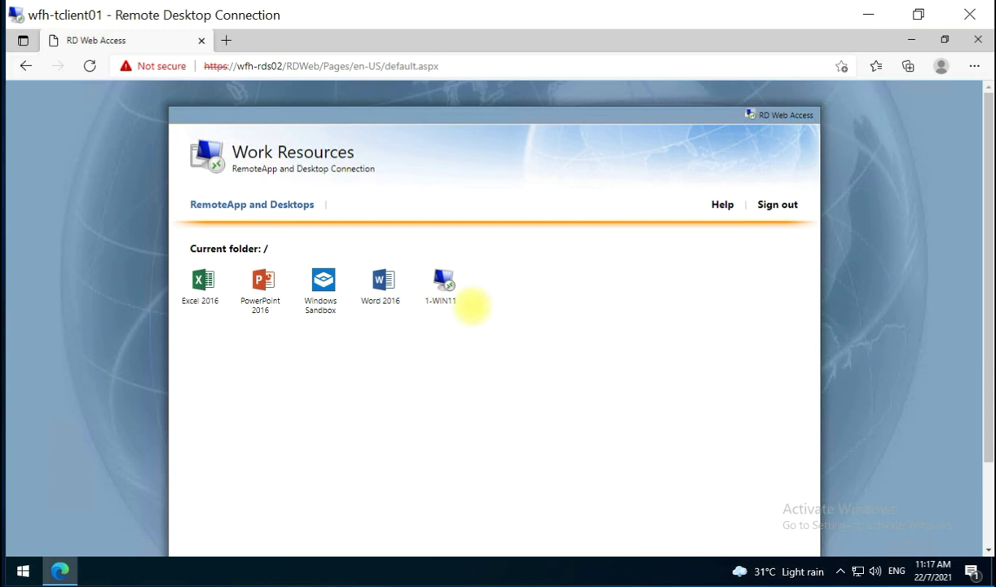
{"action": "left_click", "coordinate": [447, 285]}
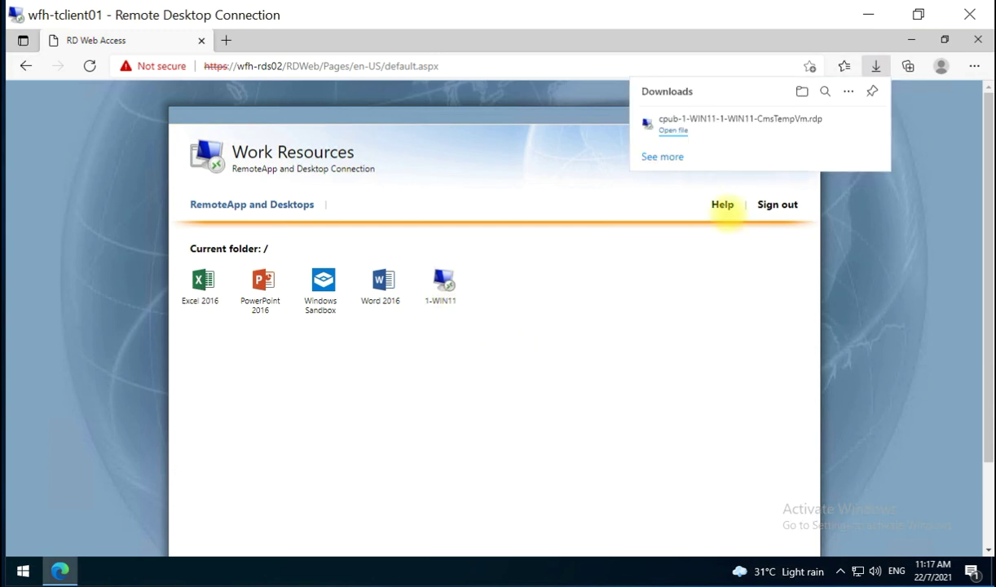
{"action": "left_click", "coordinate": [673, 130]}
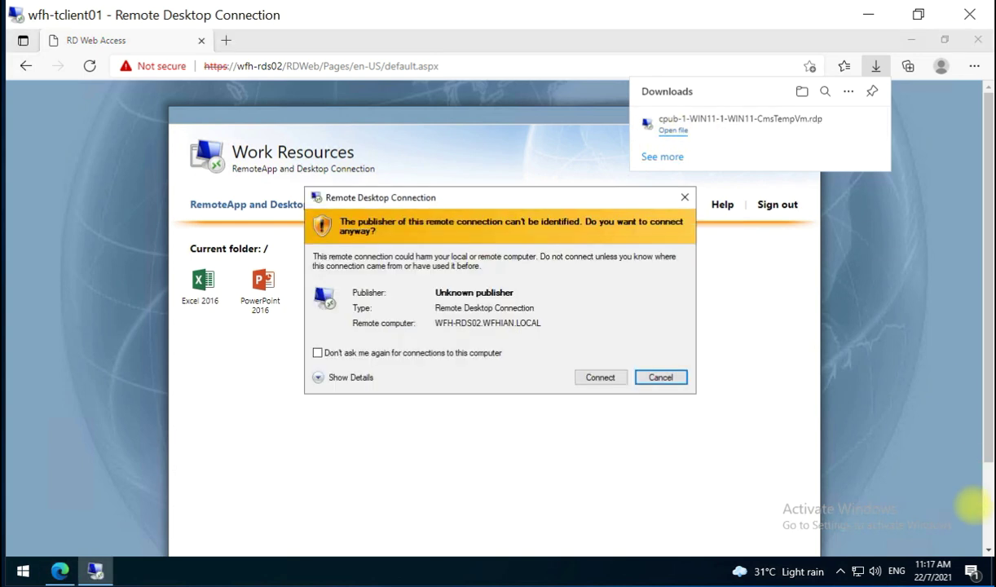
{"action": "mouse_move", "coordinate": [770, 572]}
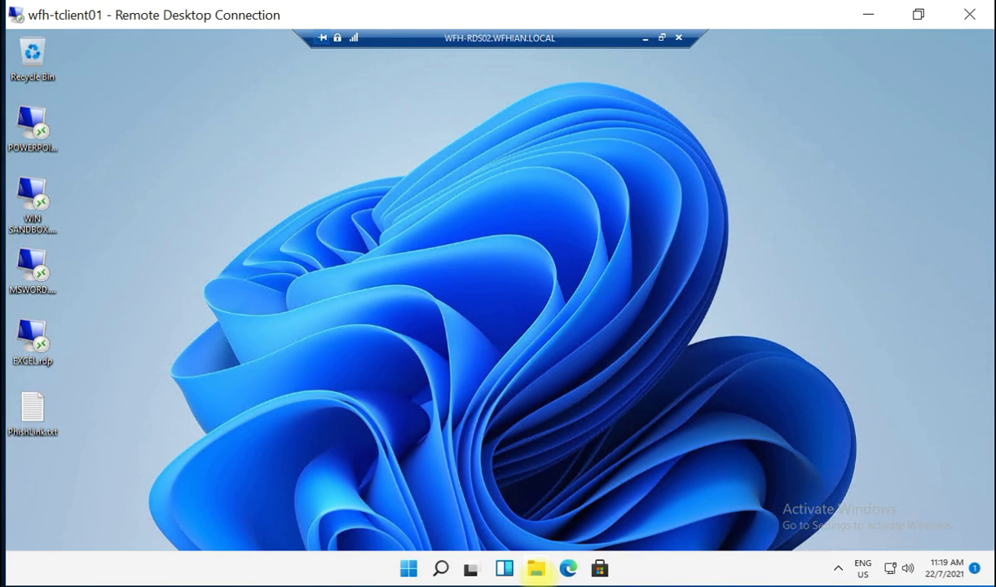
Open File Explorer in the session and show the system properties of This PC.
{"action": "left_click", "coordinate": [535, 569]}
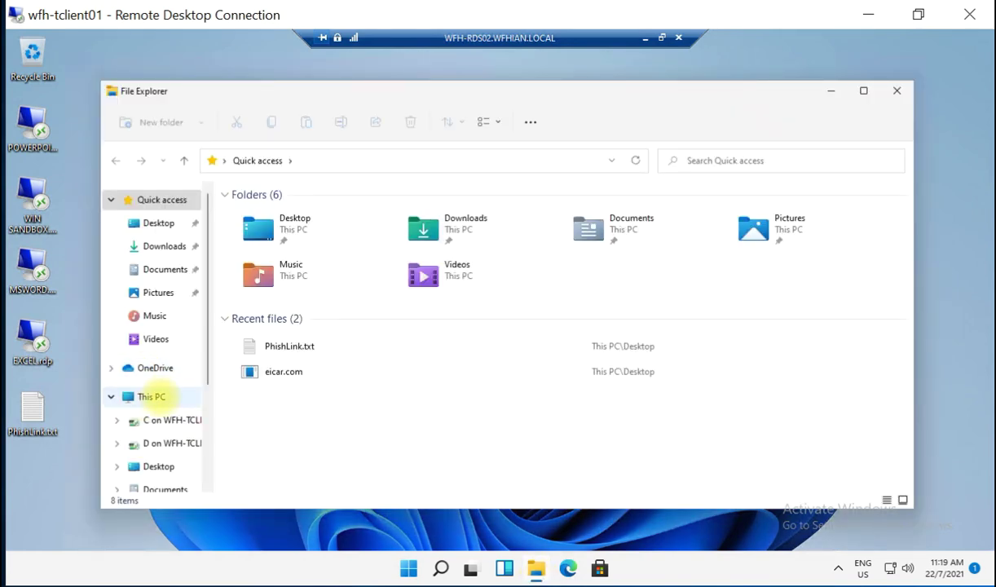
{"action": "left_click", "coordinate": [151, 396]}
{"action": "right_click", "coordinate": [166, 397]}
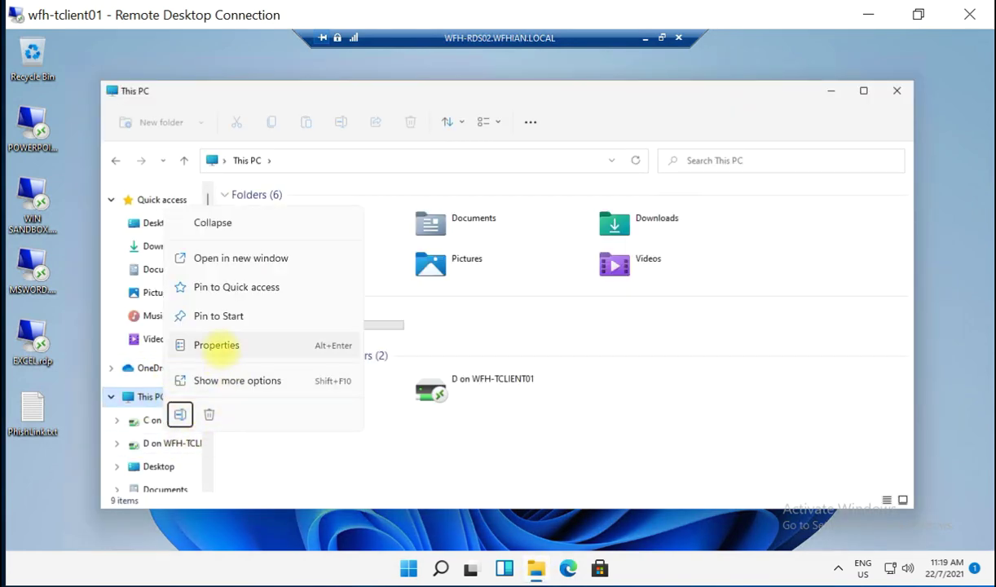
{"action": "left_click", "coordinate": [217, 345]}
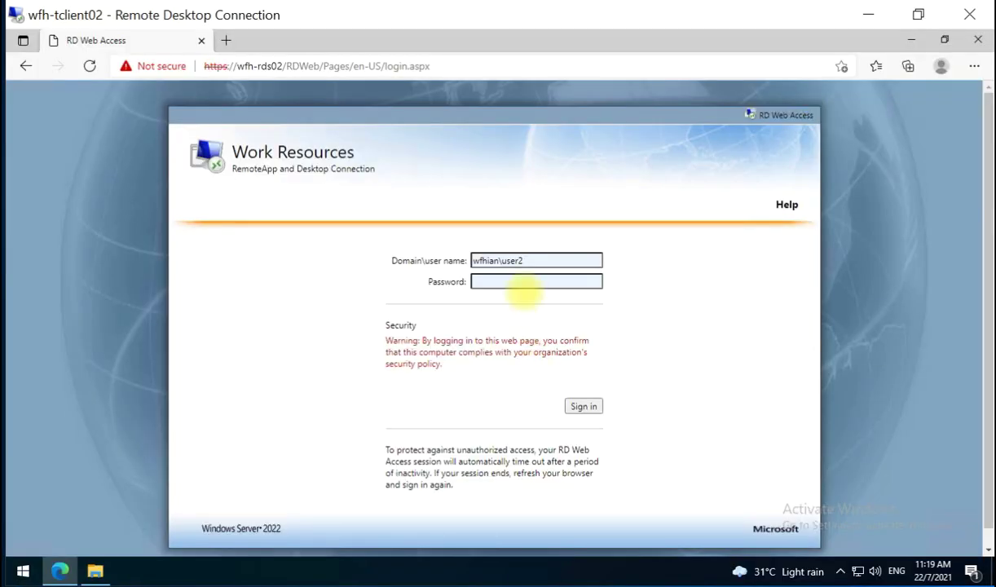
On wfh-tclient02, sign in to RD Web Access and open the 1-WIN11 connection file.
{"action": "left_click", "coordinate": [528, 281]}
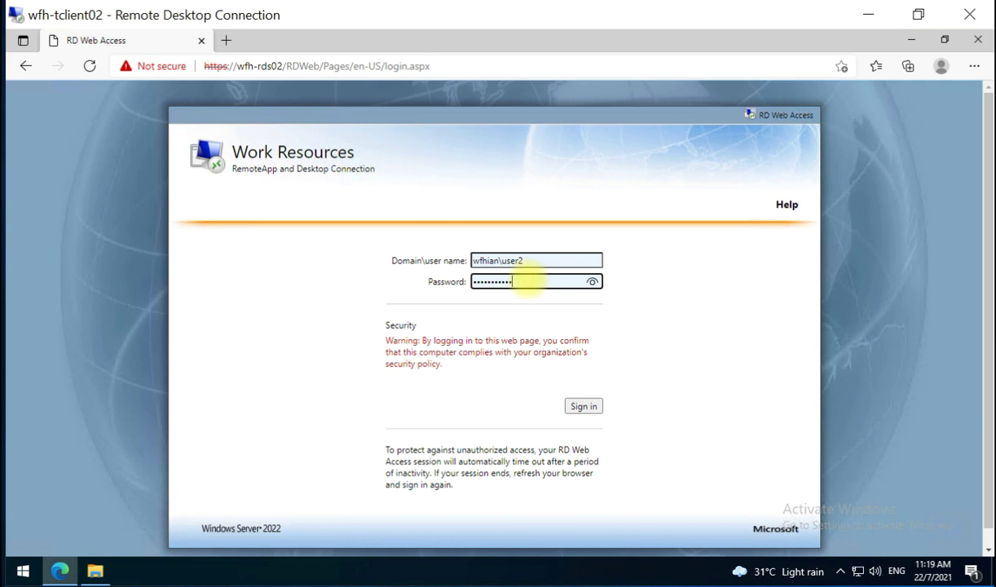
{"action": "left_click", "coordinate": [583, 405]}
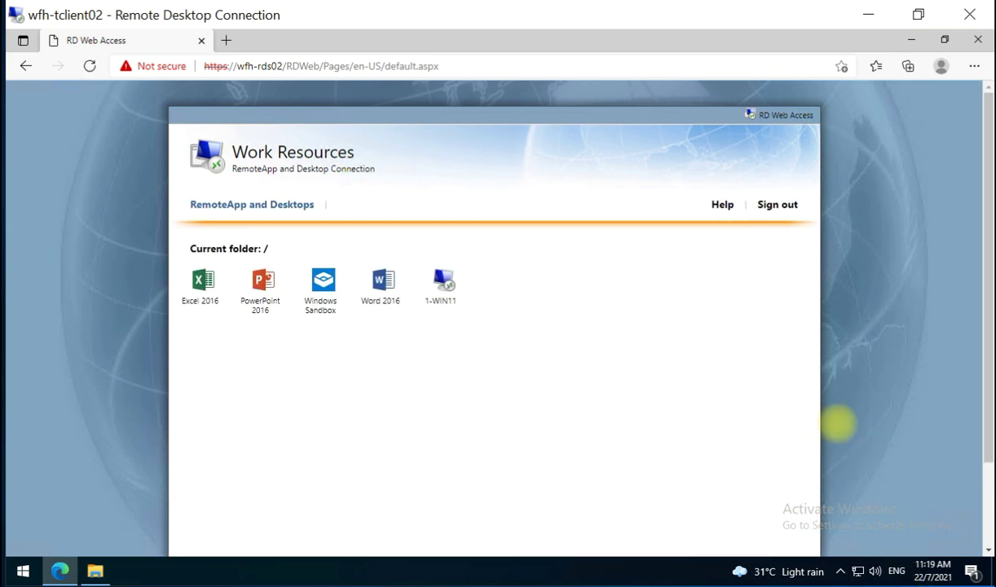
{"action": "left_click", "coordinate": [446, 282]}
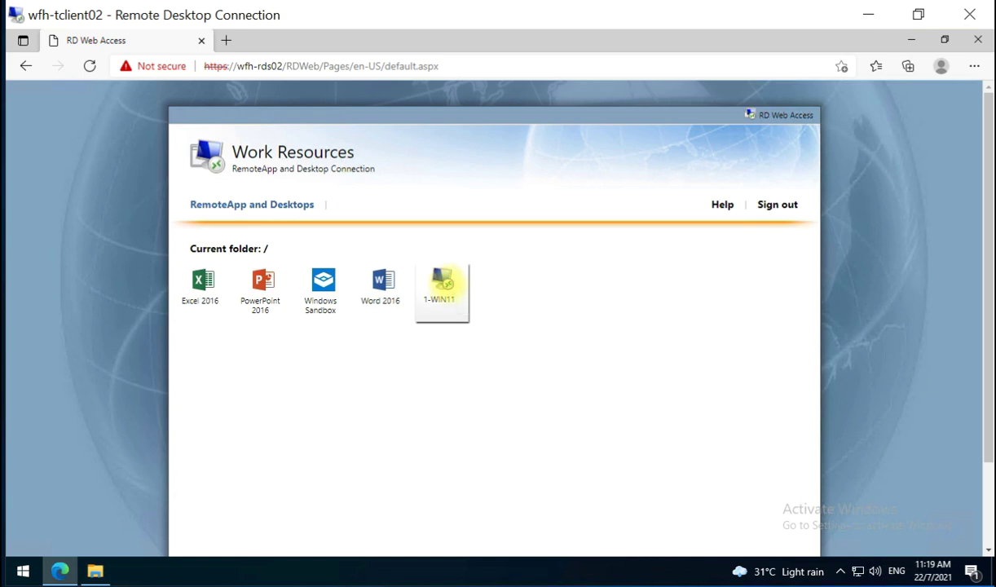
{"action": "left_click", "coordinate": [673, 130]}
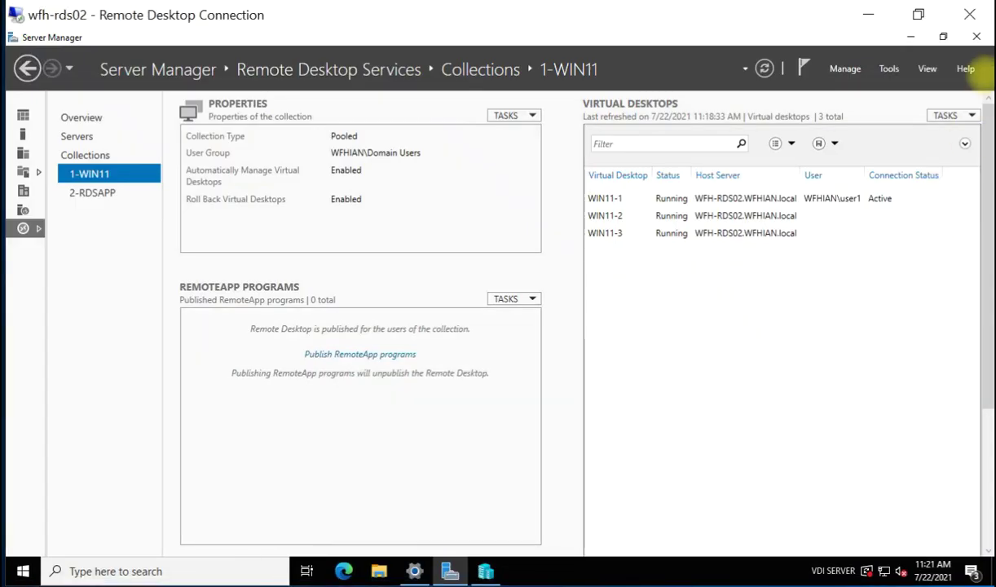
Refresh the Virtual Desktops list to show WIN11-2 active, then go to the wfh-tclient01 session.
{"action": "left_click", "coordinate": [970, 115]}
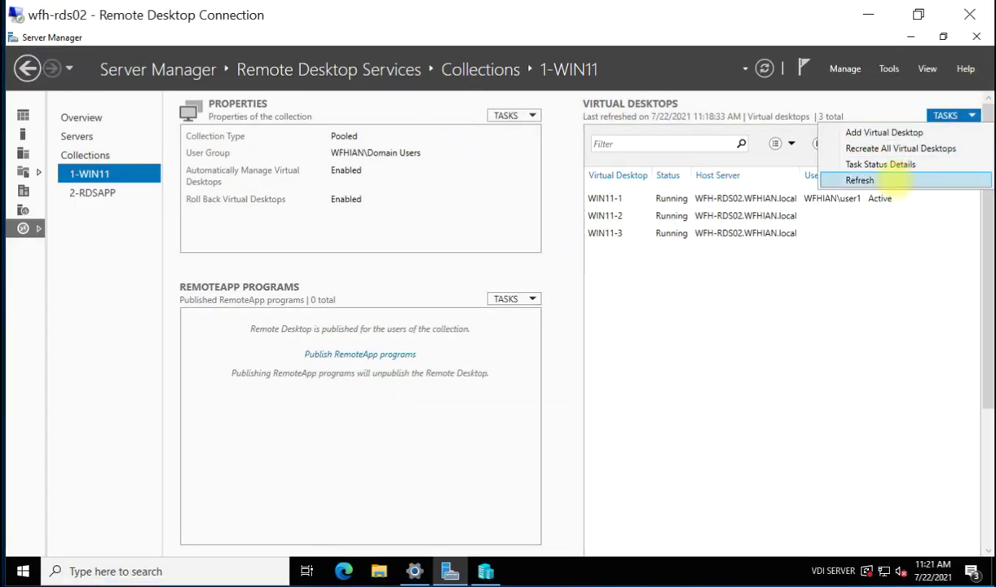
{"action": "left_click", "coordinate": [860, 180]}
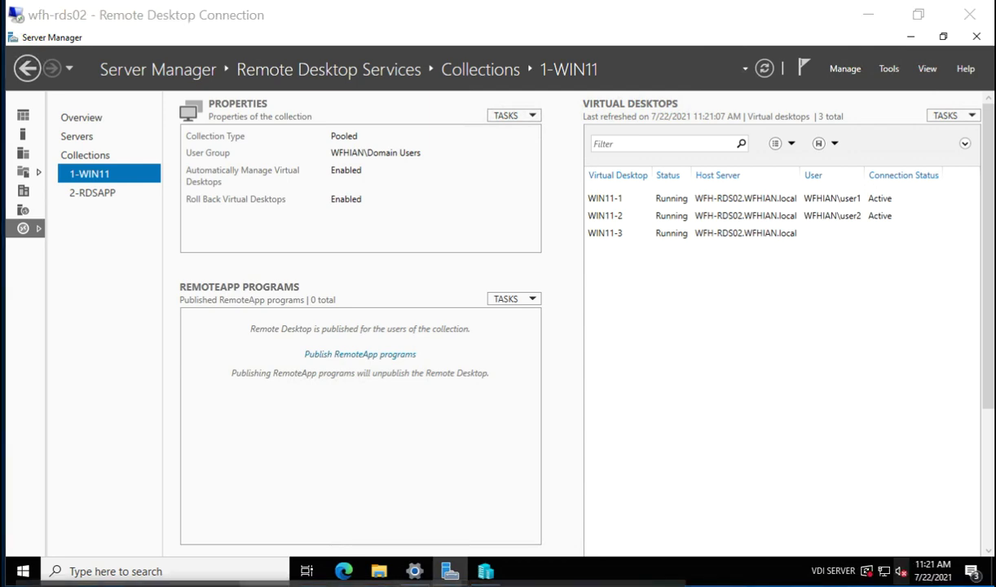
{"action": "left_click", "coordinate": [335, 577]}
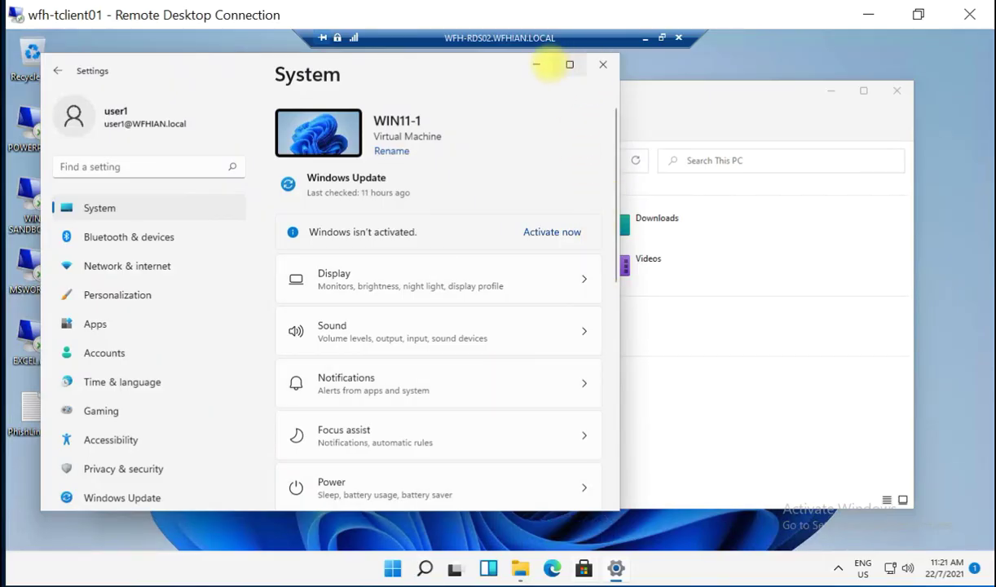
Create TEST.txt on the remote desktop containing HELLO and save it.
{"action": "left_click", "coordinate": [602, 63]}
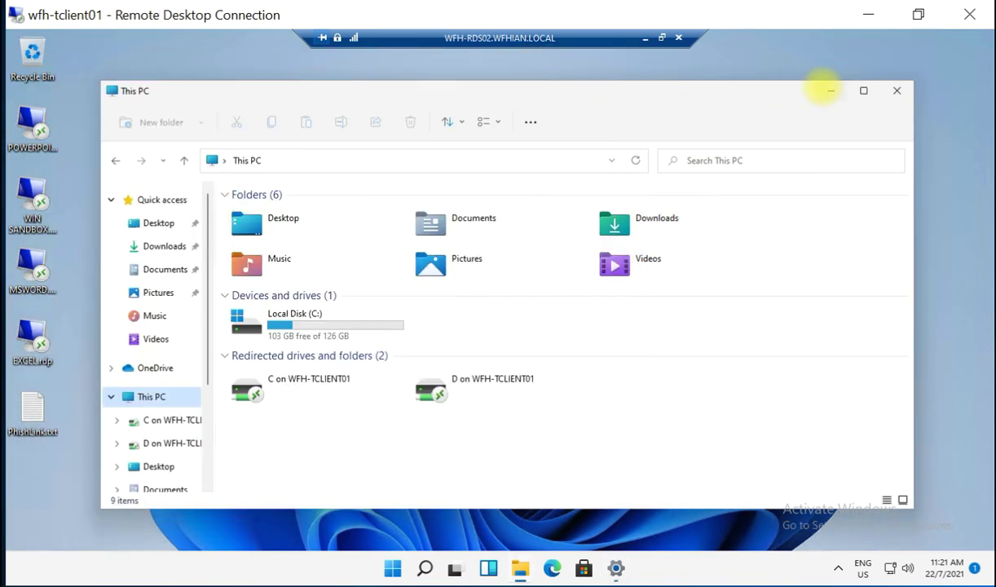
{"action": "left_click", "coordinate": [828, 90]}
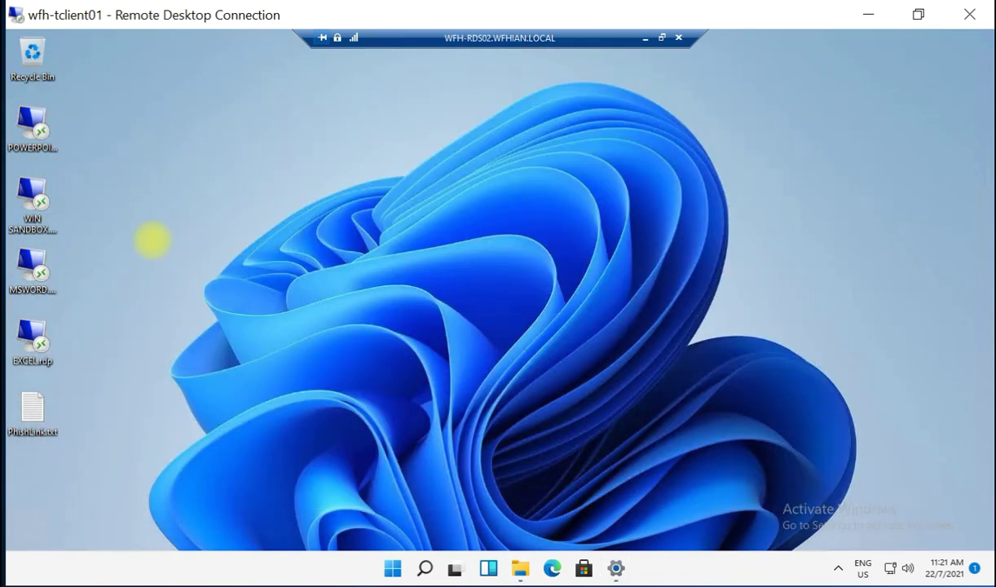
{"action": "right_click", "coordinate": [155, 242]}
{"action": "mouse_move", "coordinate": [230, 352]}
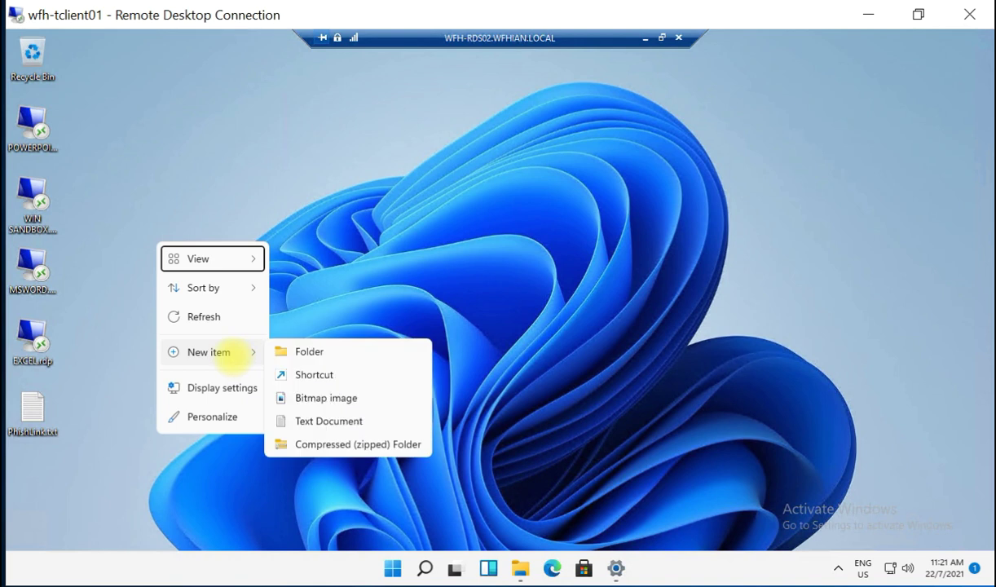
{"action": "left_click", "coordinate": [329, 420]}
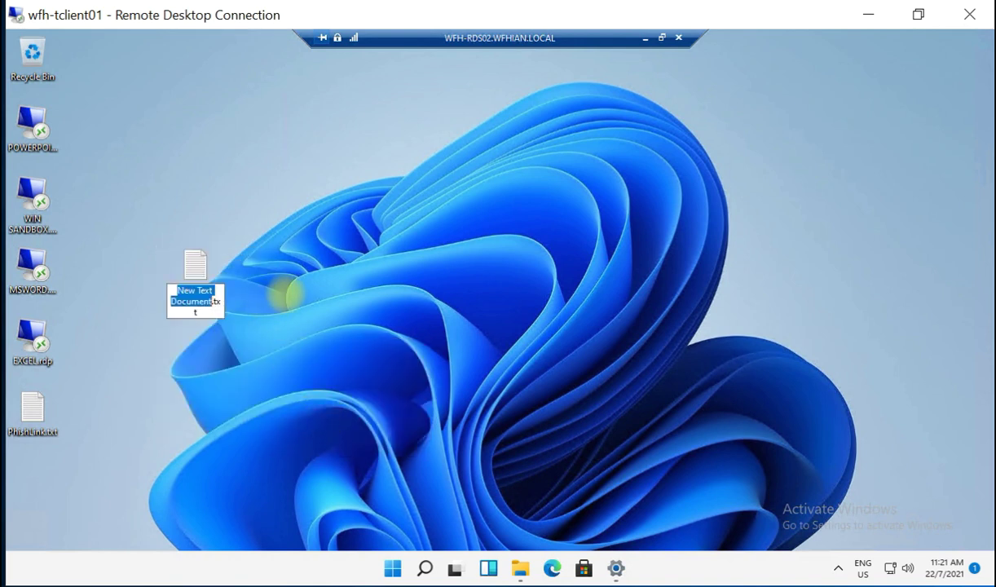
{"action": "type", "text": "TEST"}
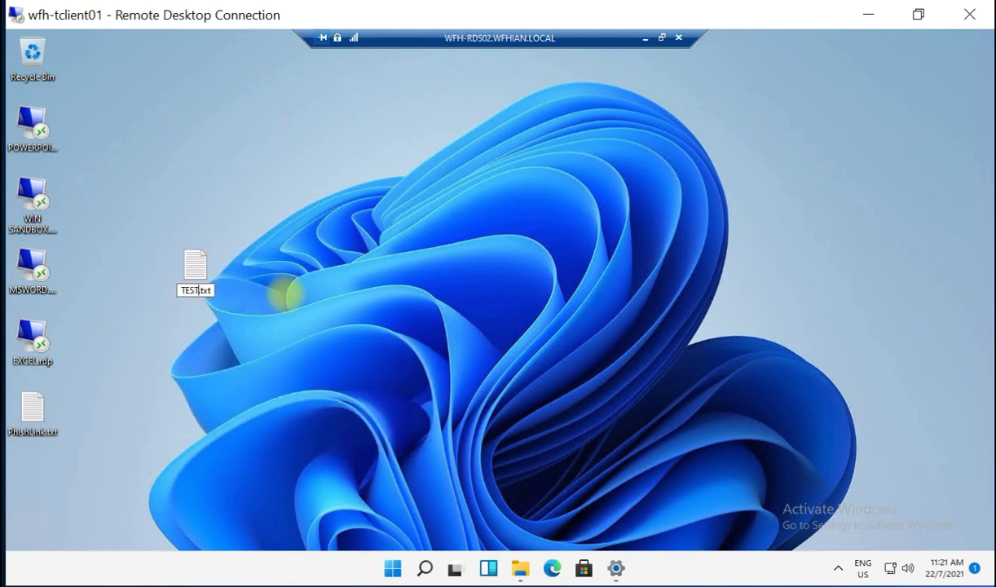
{"action": "key", "text": "Return"}
{"action": "key", "text": "Return"}
{"action": "type", "text": "HELLO"}
{"action": "key", "text": "ctrl+s"}
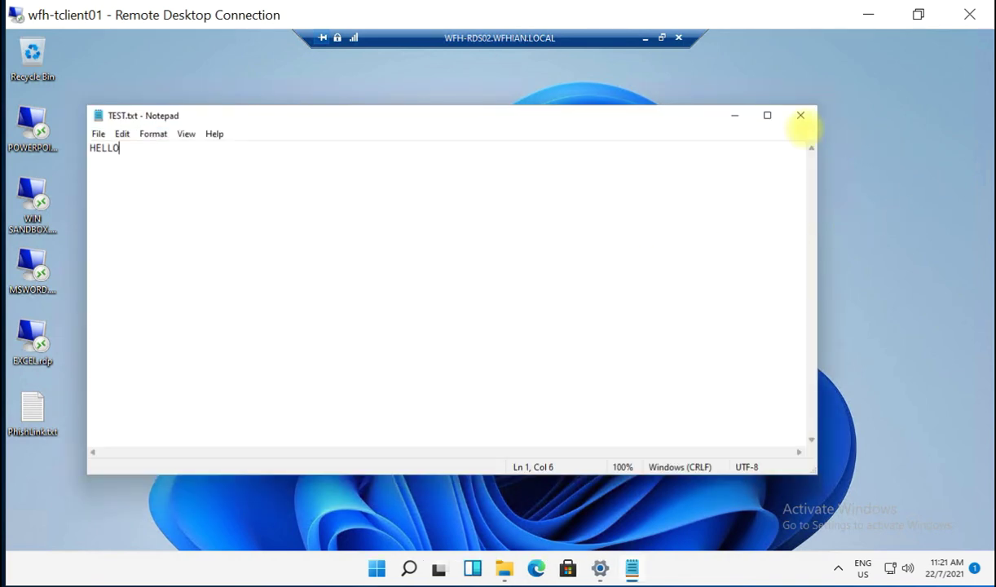
{"action": "left_click", "coordinate": [799, 115]}
{"action": "left_click_drag", "start_coordinate": [197, 265], "coordinate": [88, 192]}
Sign out of the virtual desktop from the Start menu account options.
{"action": "left_click", "coordinate": [392, 568]}
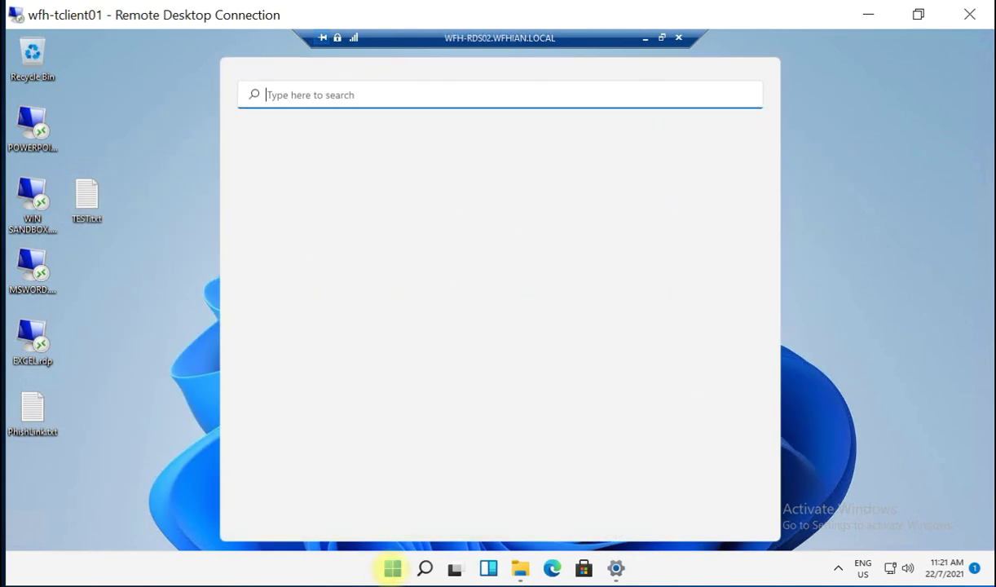
{"action": "left_click", "coordinate": [350, 518]}
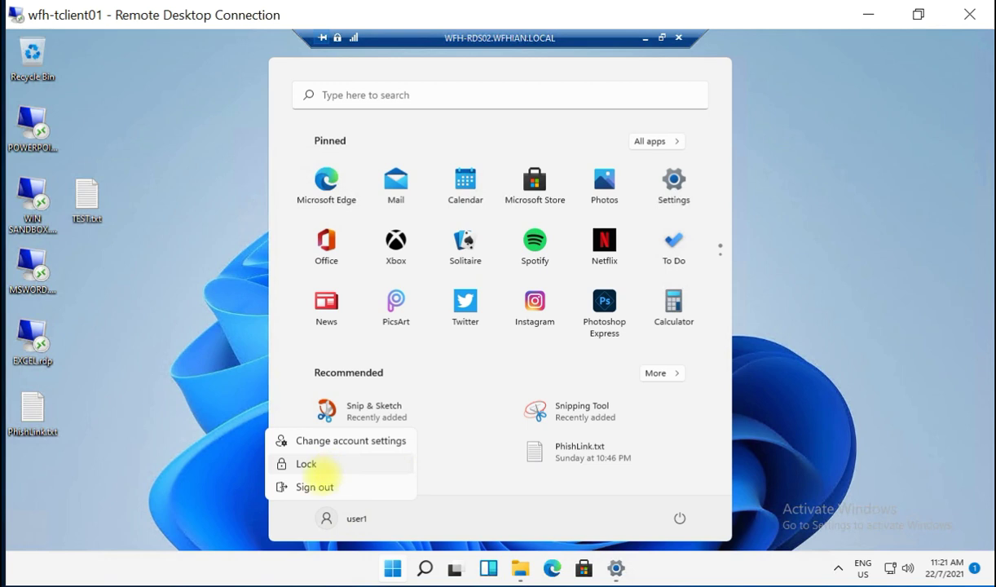
{"action": "left_click", "coordinate": [312, 487]}
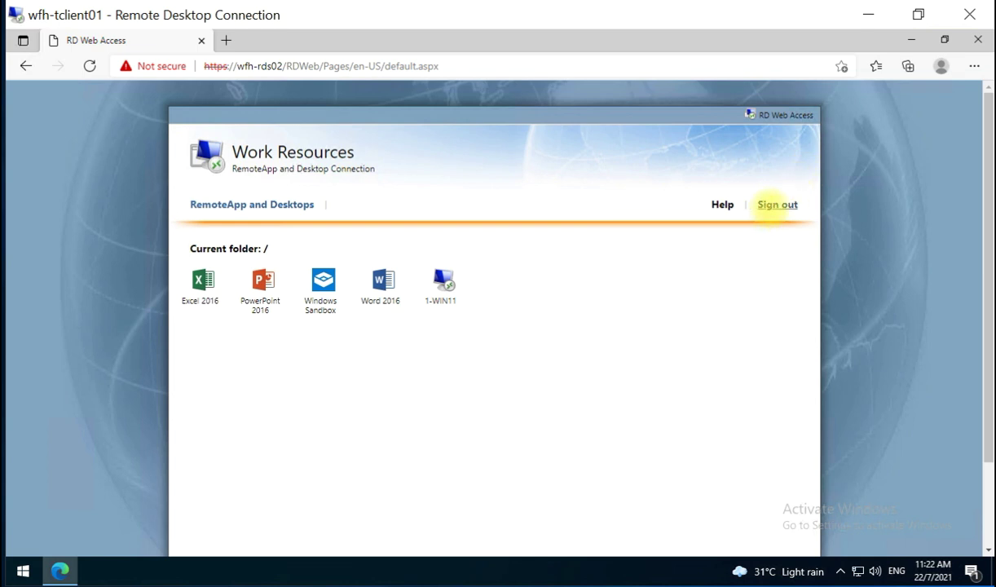
Sign out of RD Web Access, sign back in, and launch the 1-WIN11 desktop.
{"action": "left_click", "coordinate": [770, 204]}
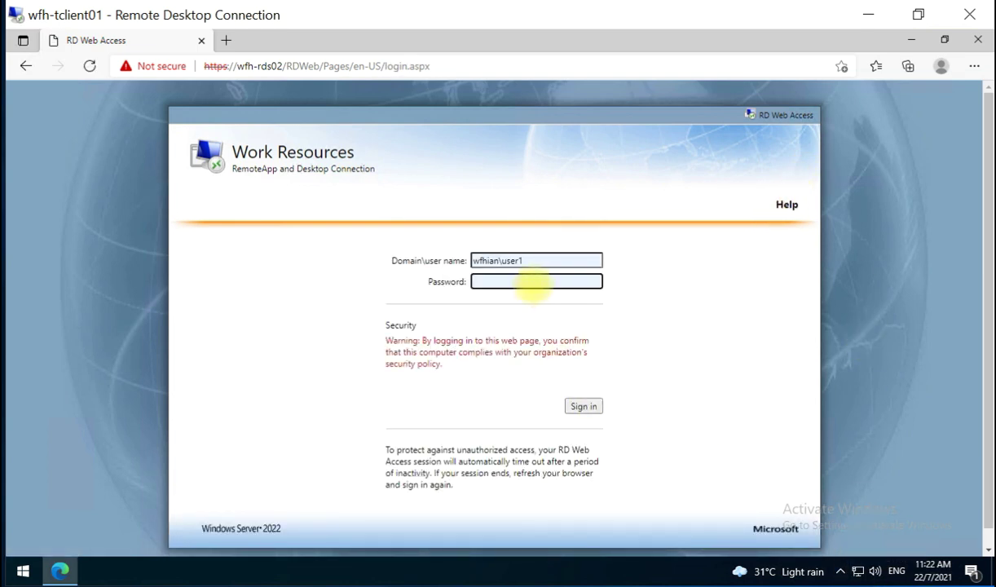
{"action": "type", "text": "••••••••••••"}
{"action": "left_click", "coordinate": [583, 406]}
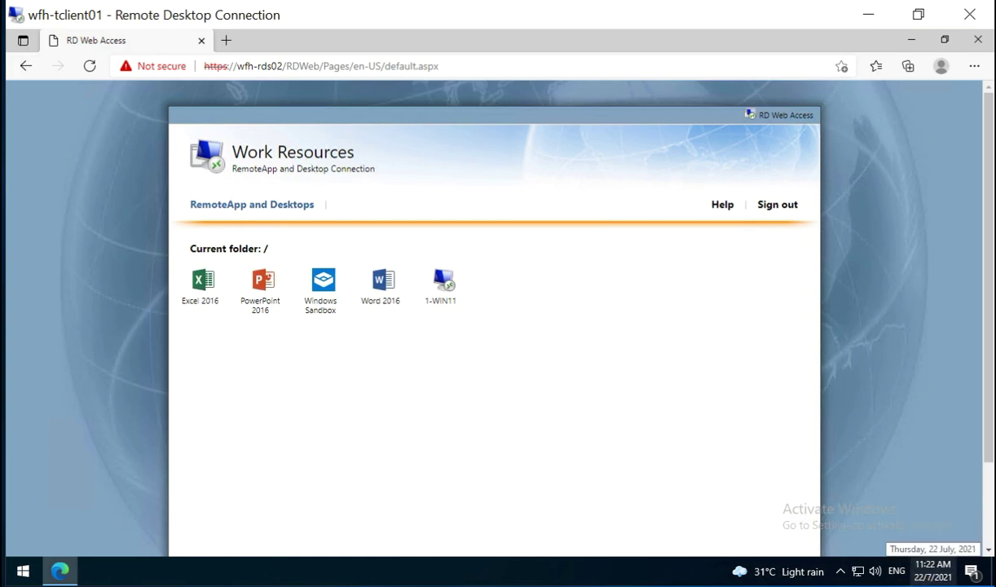
{"action": "left_click", "coordinate": [442, 284]}
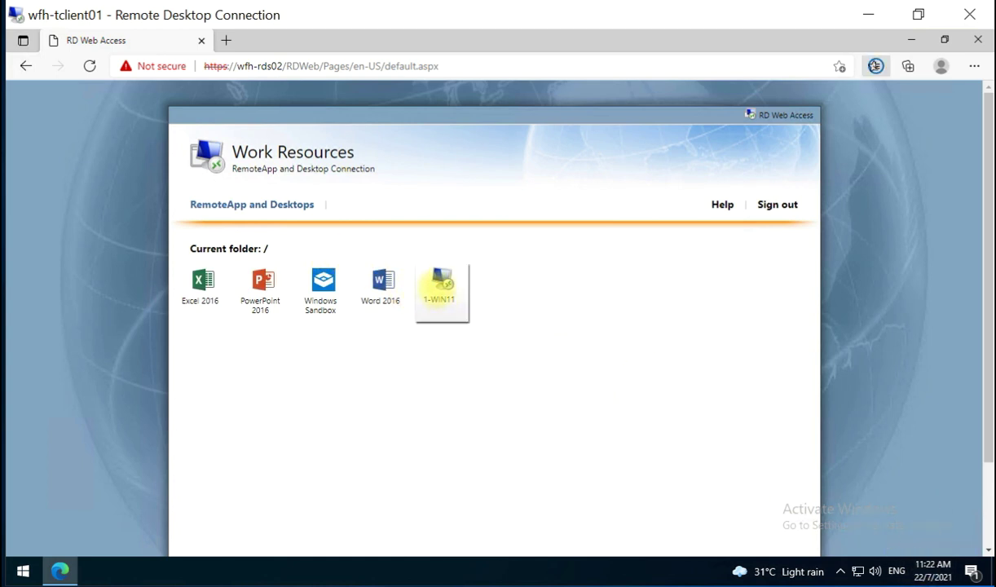
Open the downloaded .rdp file, connect, and enter the account password to start the session.
{"action": "left_click", "coordinate": [673, 130]}
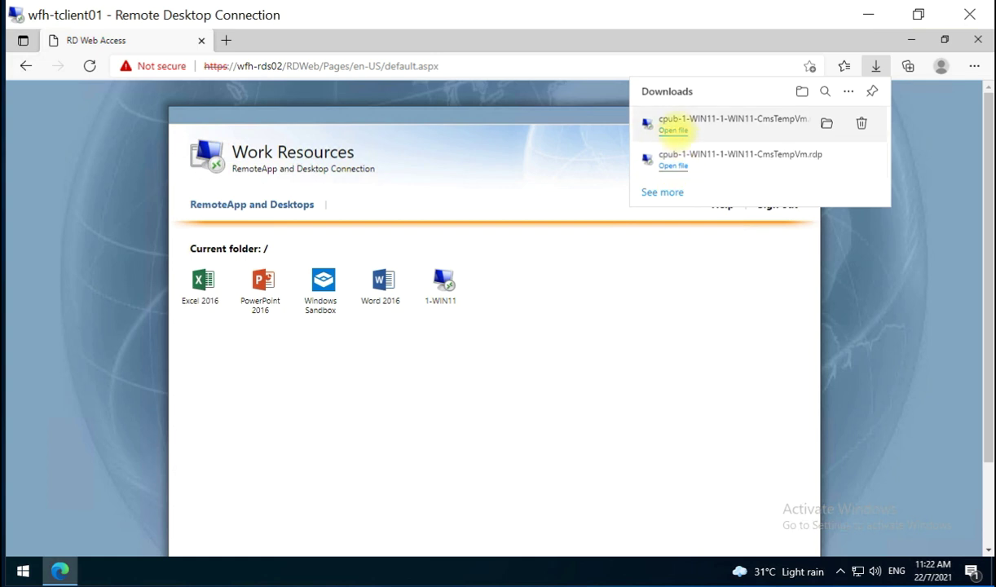
{"action": "left_click", "coordinate": [600, 376]}
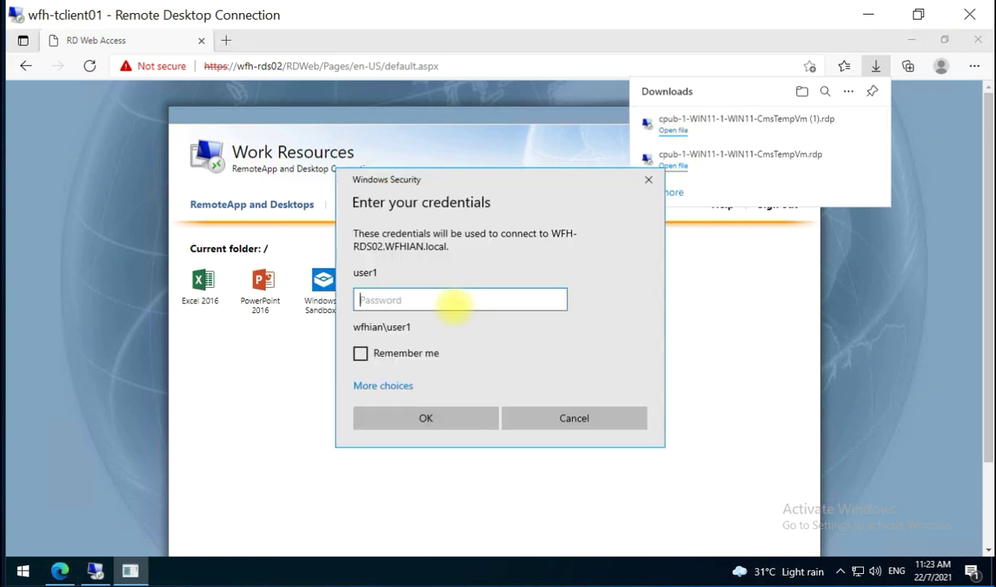
{"action": "type", "text": "••••••••••••"}
{"action": "left_click", "coordinate": [469, 410]}
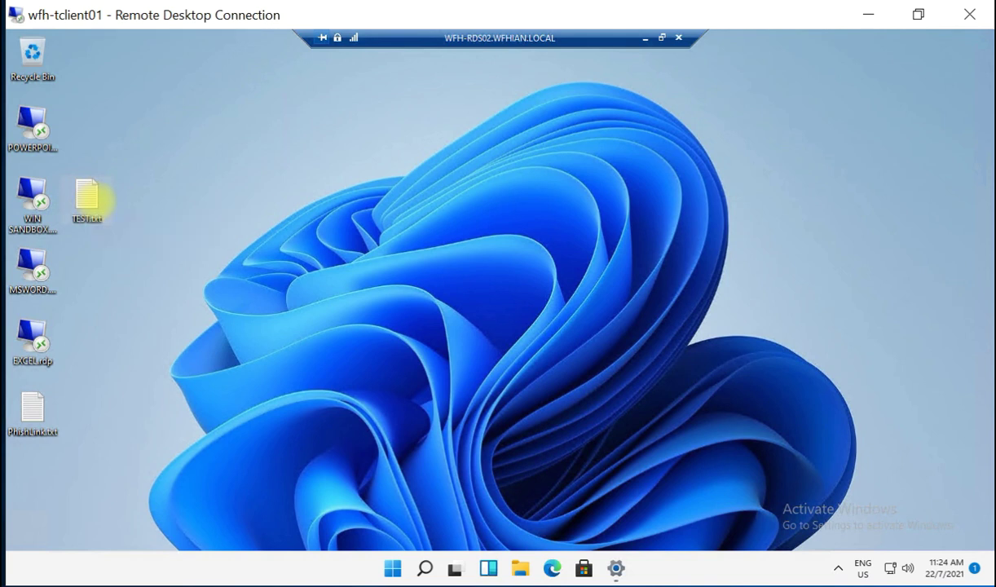
{"action": "double_click", "coordinate": [87, 198]}
{"action": "left_click", "coordinate": [202, 193]}
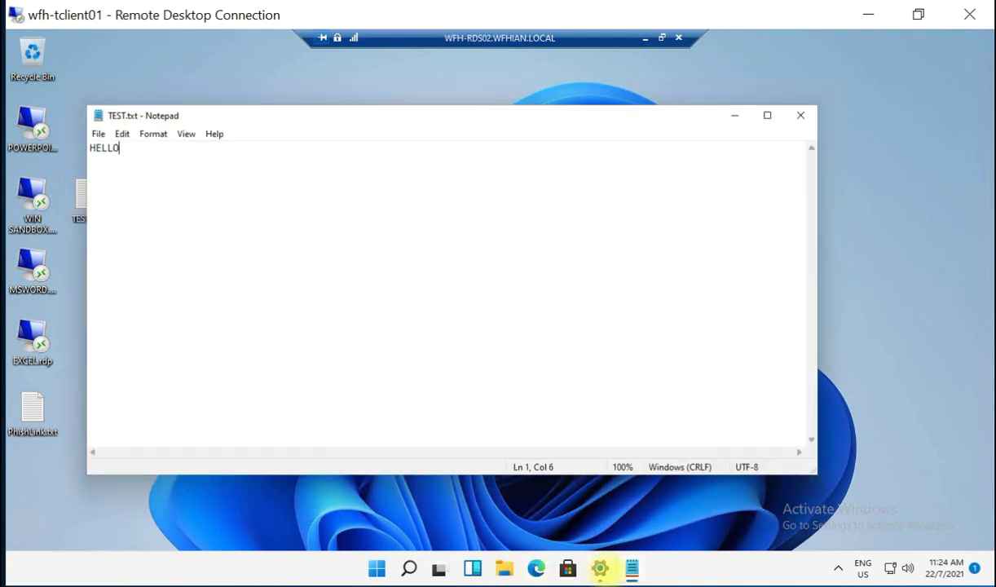
{"action": "left_click", "coordinate": [600, 570]}
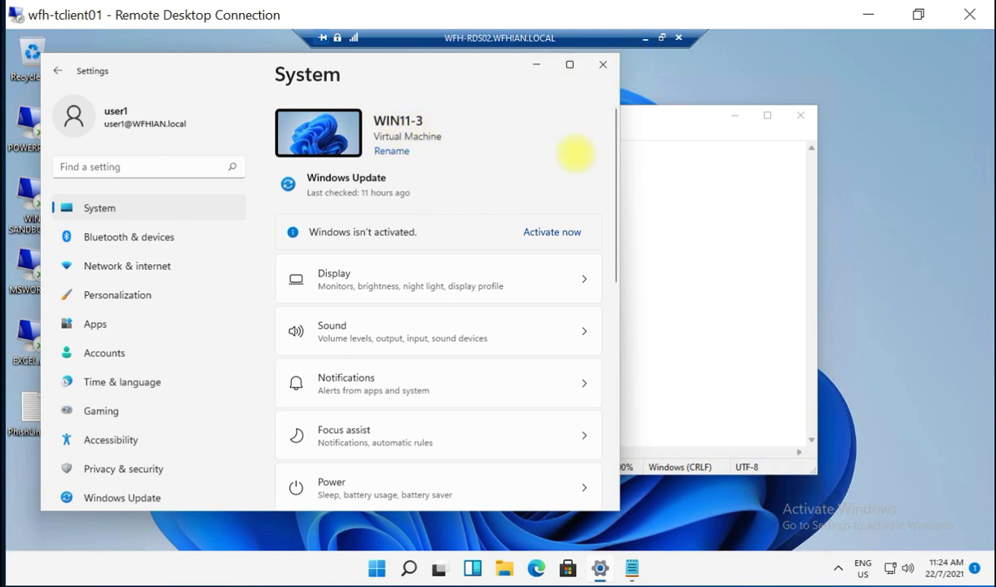
{"action": "left_click", "coordinate": [537, 64]}
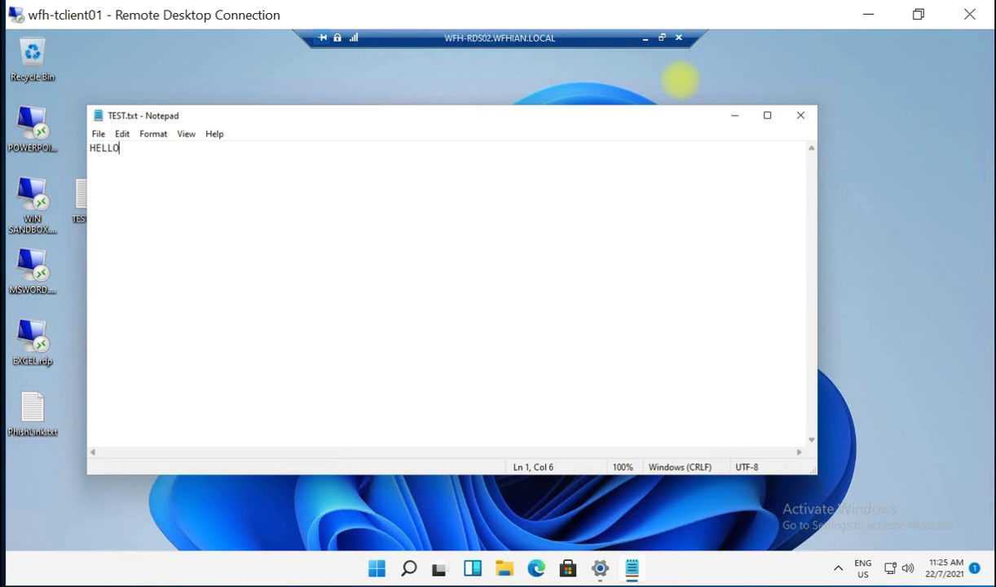
{"action": "left_click_drag", "start_coordinate": [431, 121], "coordinate": [515, 111]}
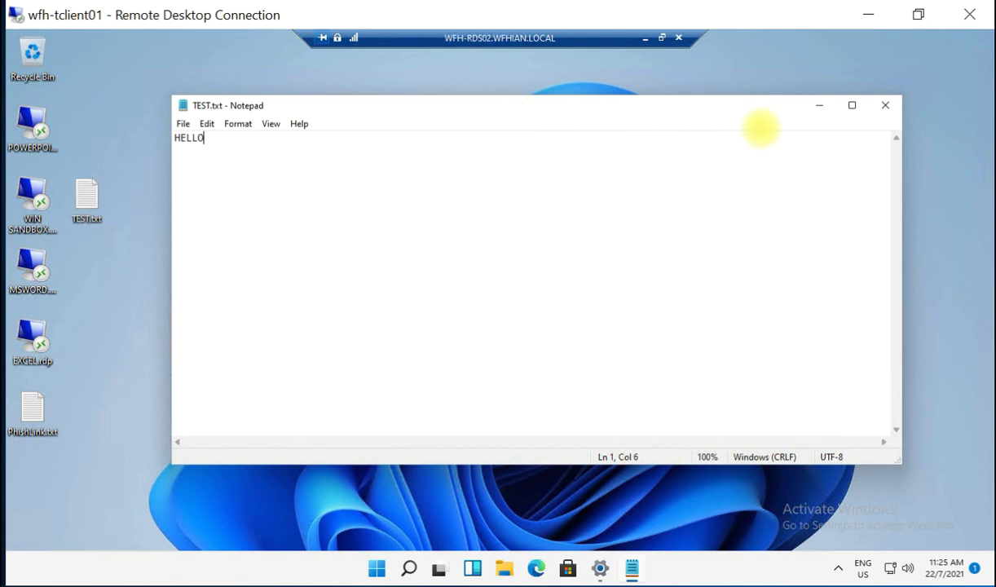
{"action": "left_click", "coordinate": [885, 105]}
{"action": "left_click", "coordinate": [735, 195]}
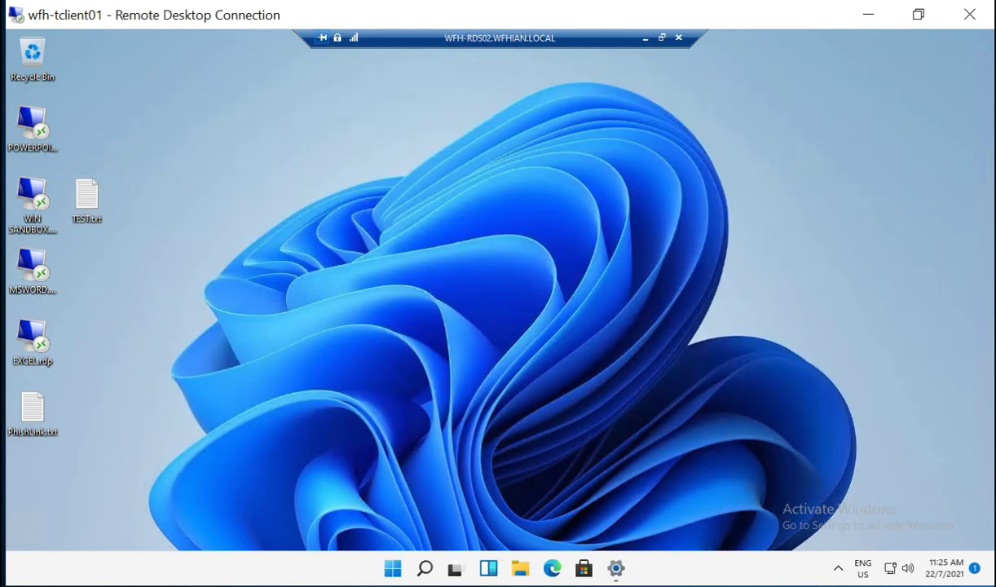
{"action": "left_click", "coordinate": [882, 477]}
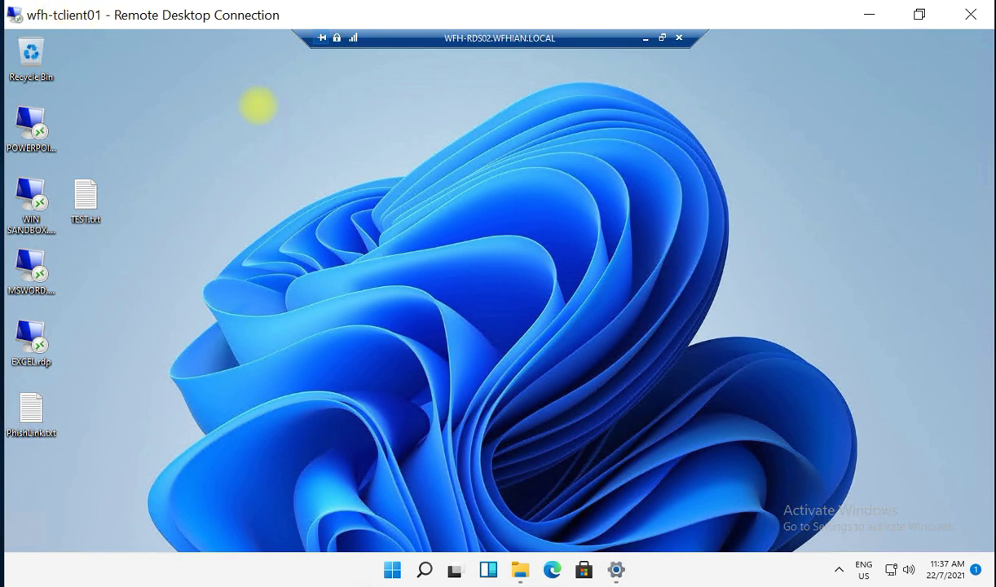
{"action": "left_click", "coordinate": [616, 569]}
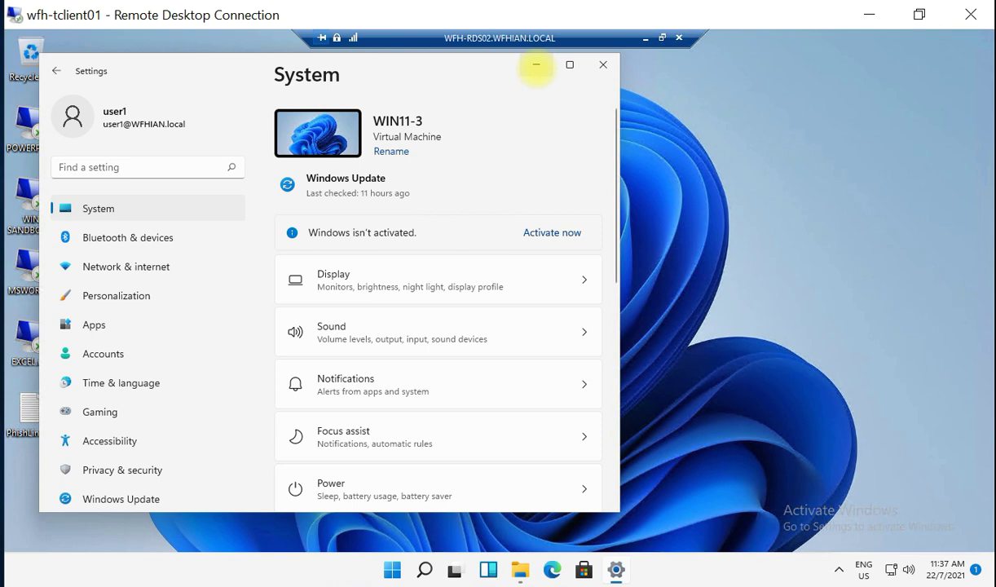
{"action": "left_click", "coordinate": [536, 66]}
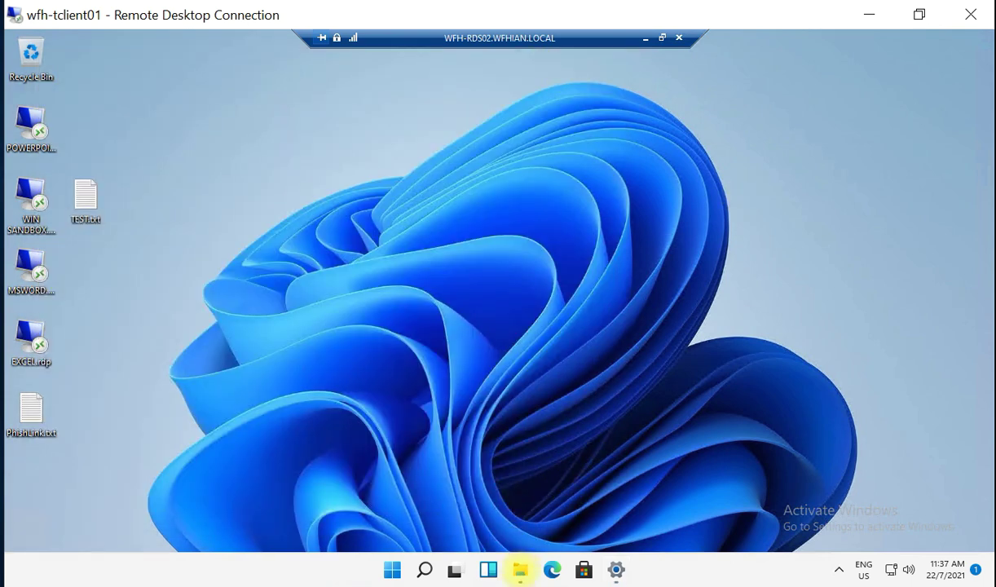
Run winrar-x64-602.exe from Downloads and approve it with the administrator account's credentials.
{"action": "left_click", "coordinate": [520, 569]}
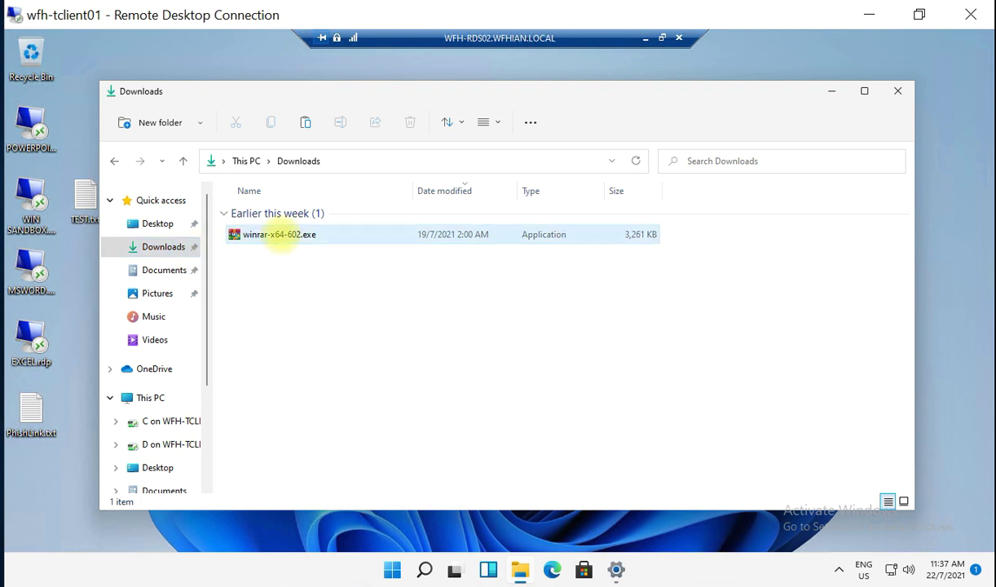
{"action": "left_click", "coordinate": [280, 234]}
{"action": "double_click", "coordinate": [280, 234]}
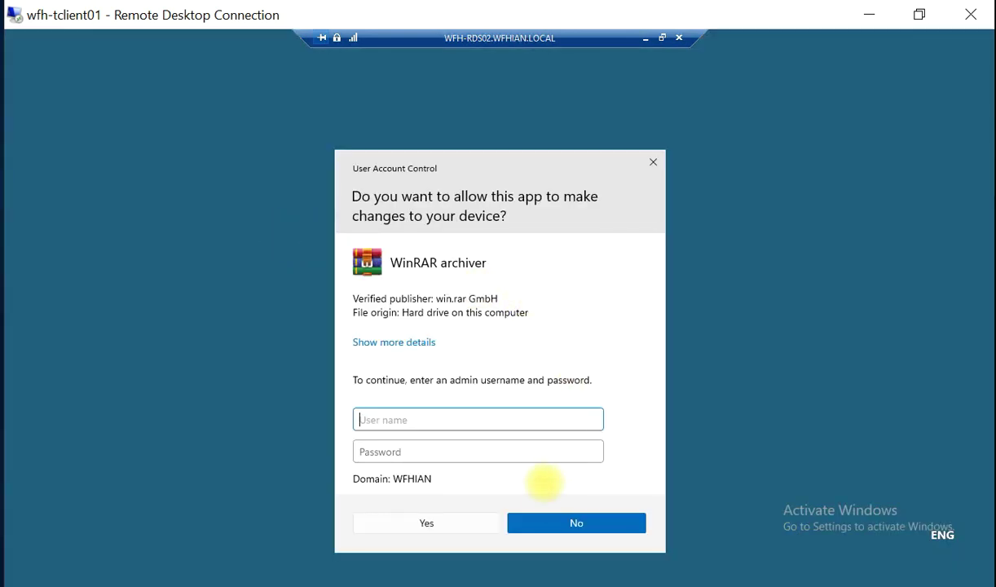
{"action": "type", "text": "a"}
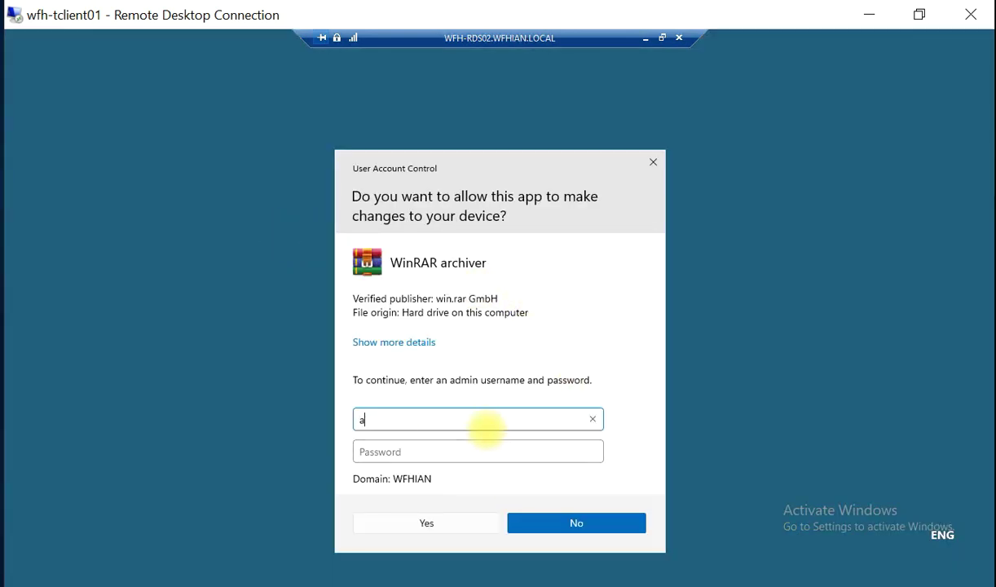
{"action": "type", "text": "dministrator"}
{"action": "key", "text": "Tab"}
{"action": "type", "text": "P@ssw0"}
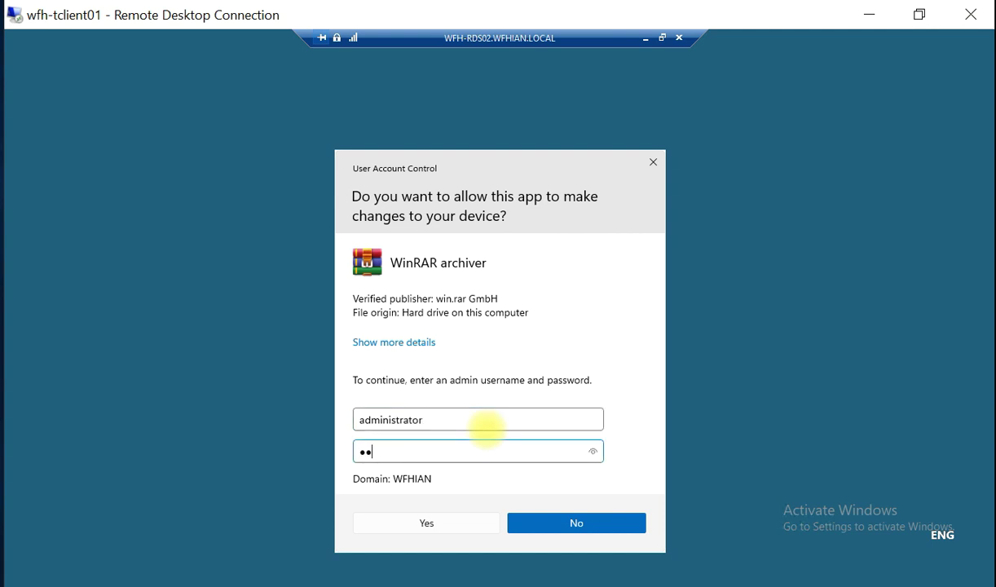
{"action": "type", "text": "••"}
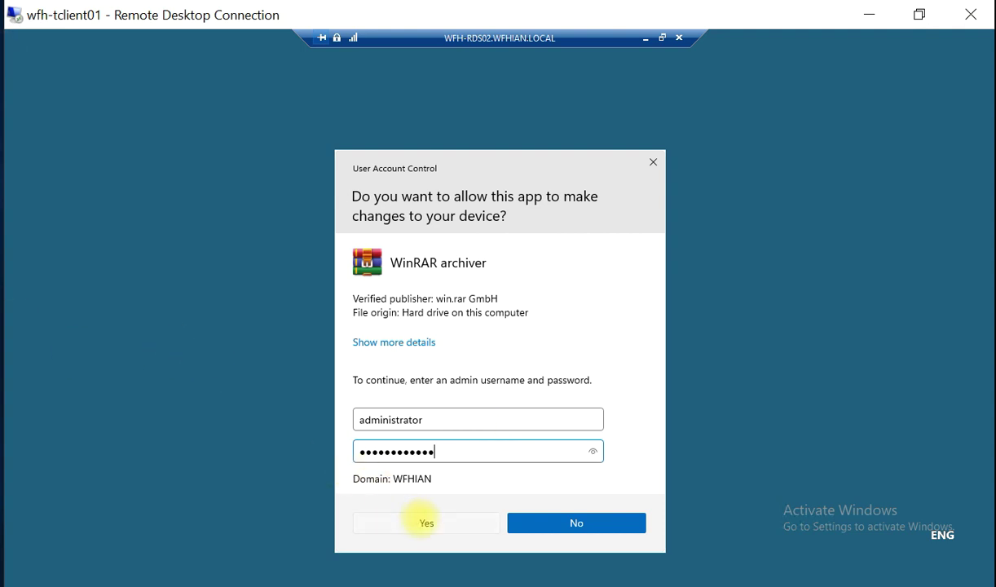
{"action": "left_click", "coordinate": [424, 521]}
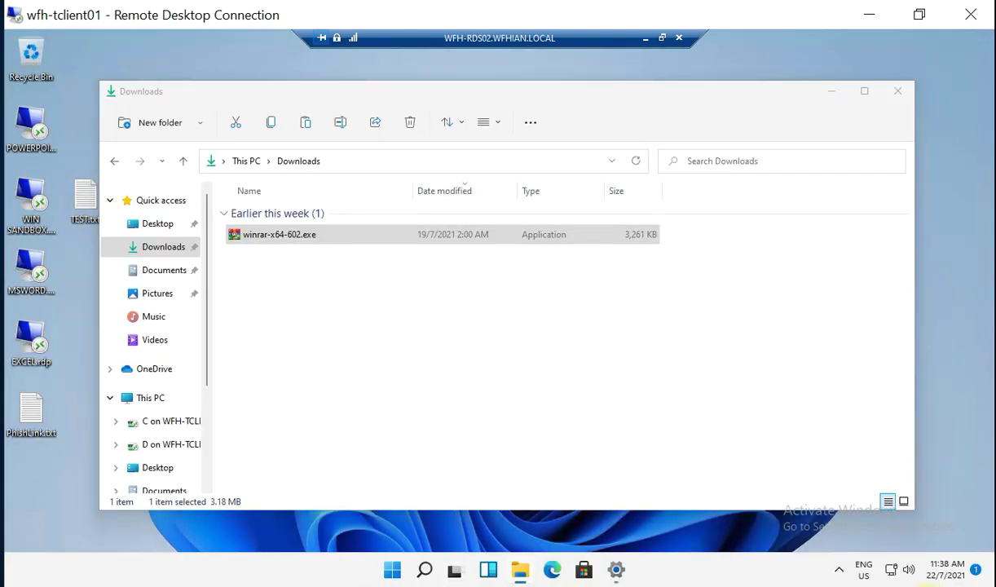
Install WinRAR with the default integration options and finish setup.
{"action": "left_click", "coordinate": [454, 440]}
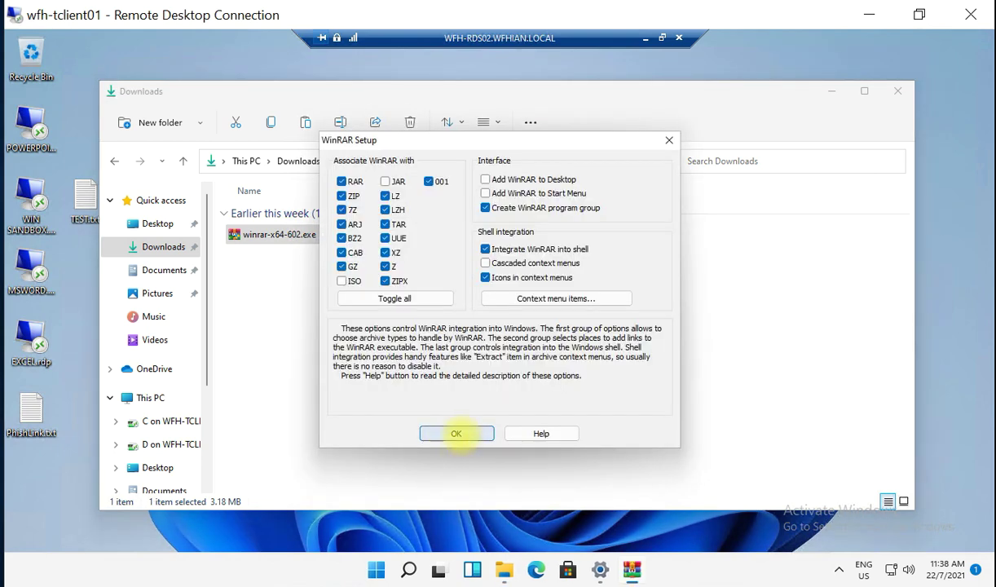
{"action": "left_click", "coordinate": [457, 433]}
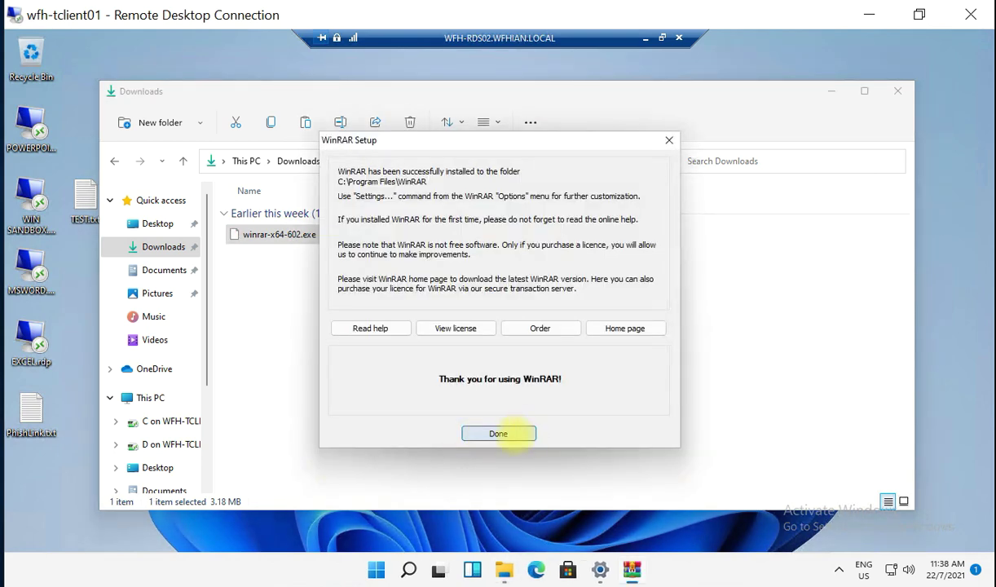
{"action": "left_click", "coordinate": [511, 433]}
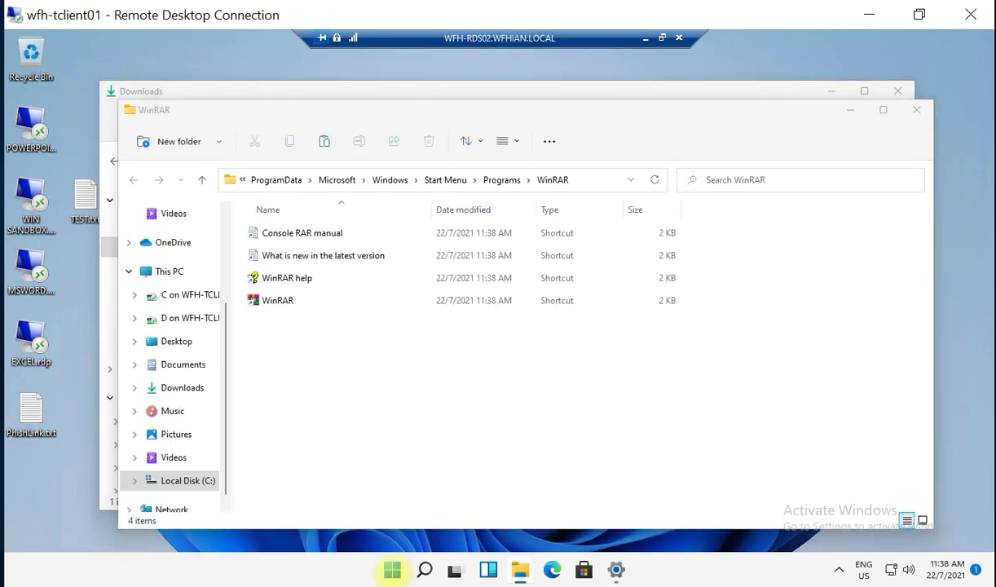
Search the Start menu for 'winrar' to confirm it's installed, then close the WinRAR and Downloads windows.
{"action": "left_click", "coordinate": [391, 571]}
{"action": "left_click", "coordinate": [417, 95]}
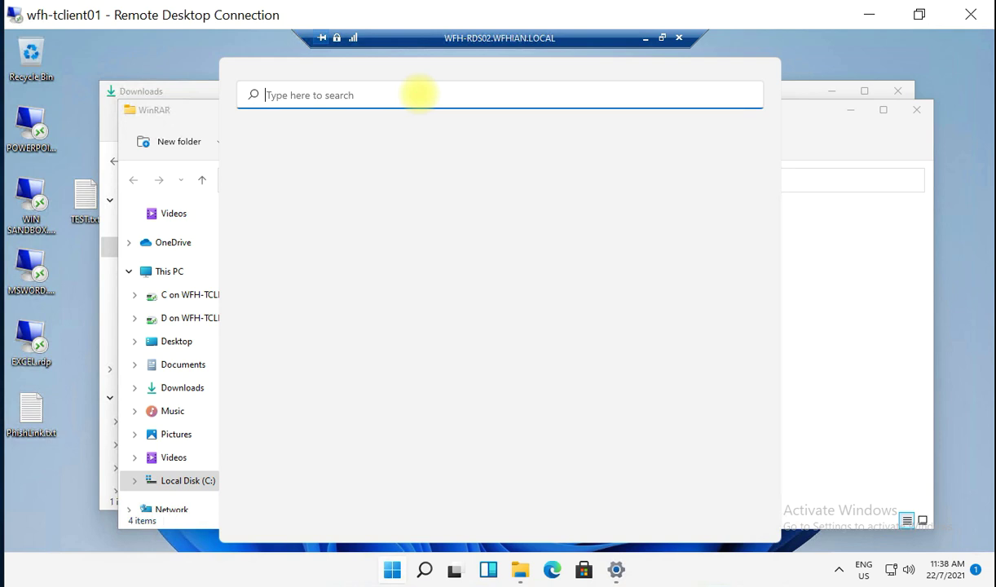
{"action": "type", "text": "win"}
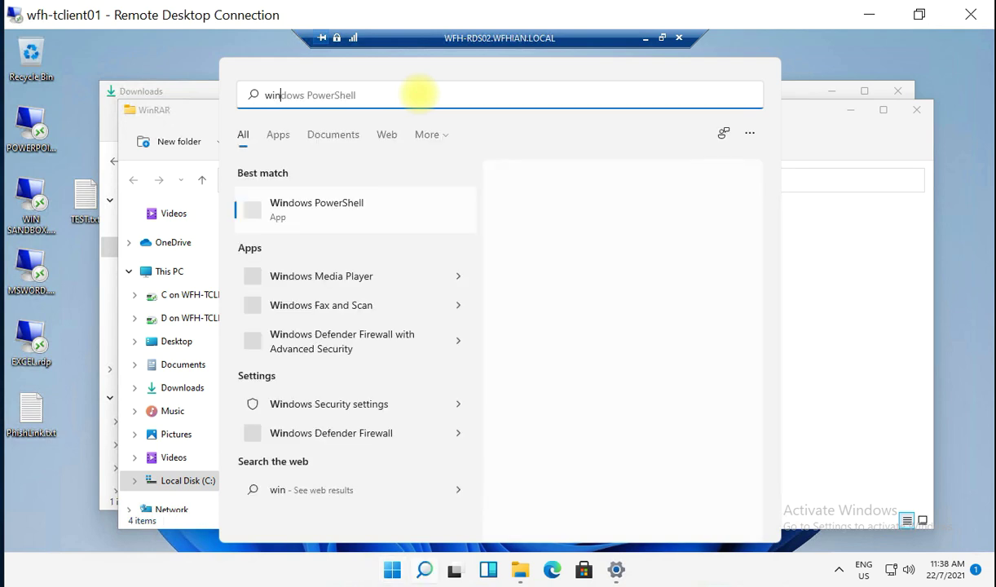
{"action": "type", "text": "rar"}
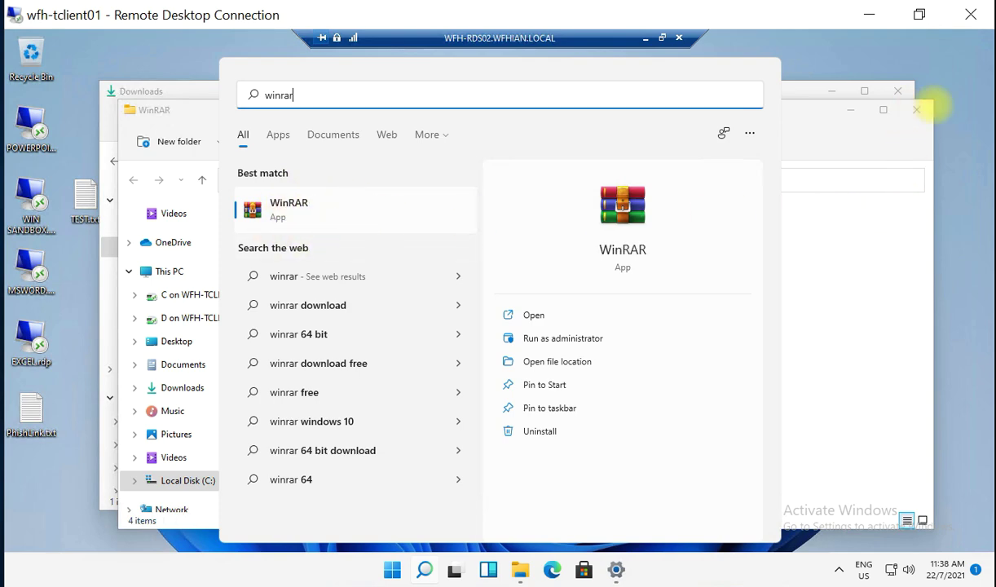
{"action": "left_click", "coordinate": [955, 112]}
{"action": "left_click", "coordinate": [916, 110]}
{"action": "left_click", "coordinate": [898, 91]}
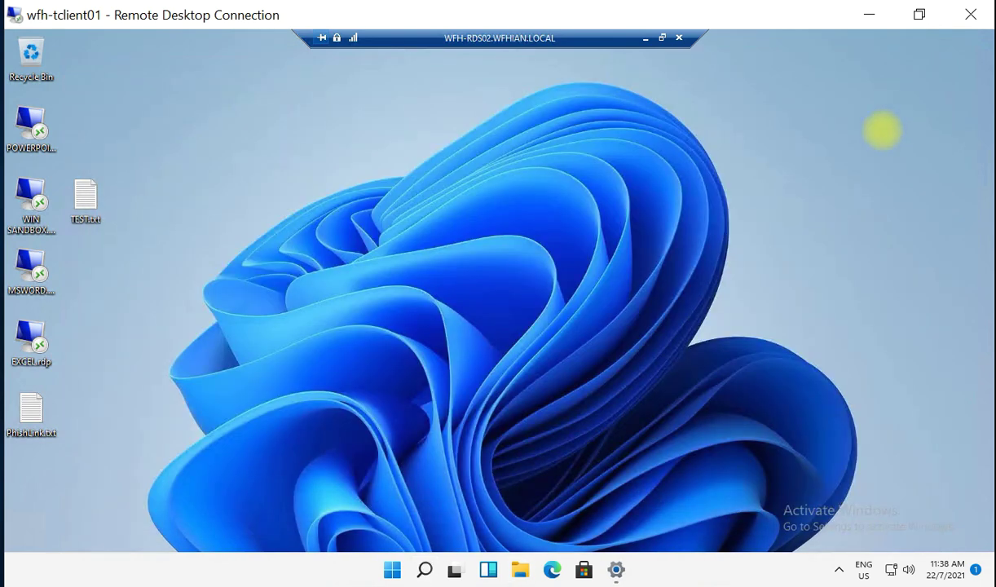
Sign the user out of the virtual desktop from the Start menu's account options.
{"action": "left_click", "coordinate": [392, 569]}
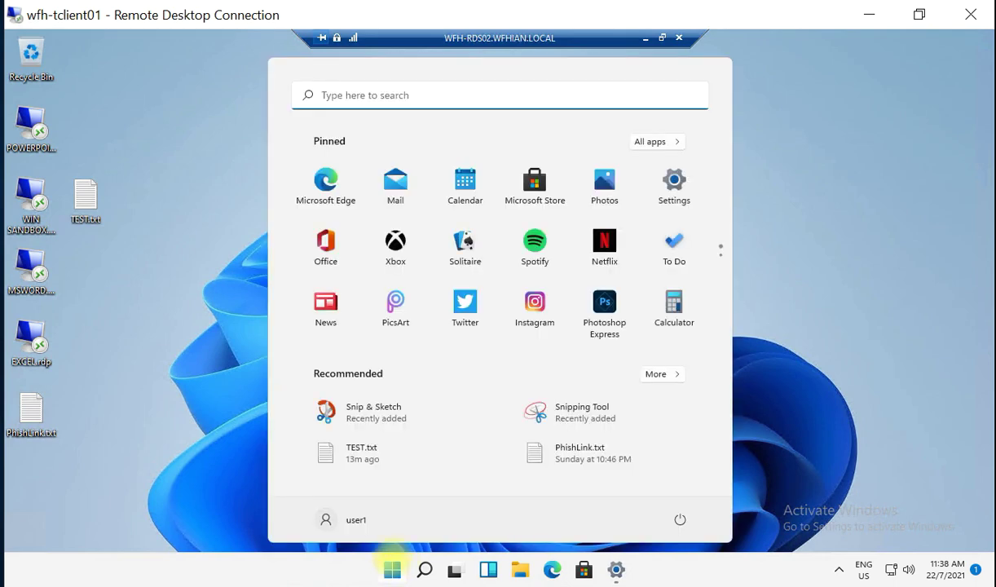
{"action": "left_click", "coordinate": [325, 519]}
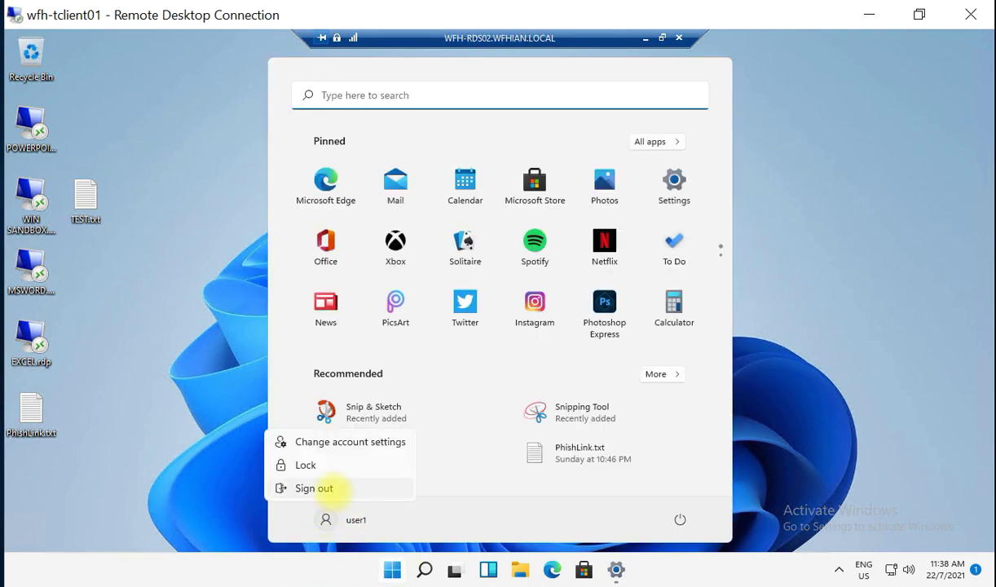
{"action": "left_click", "coordinate": [360, 484]}
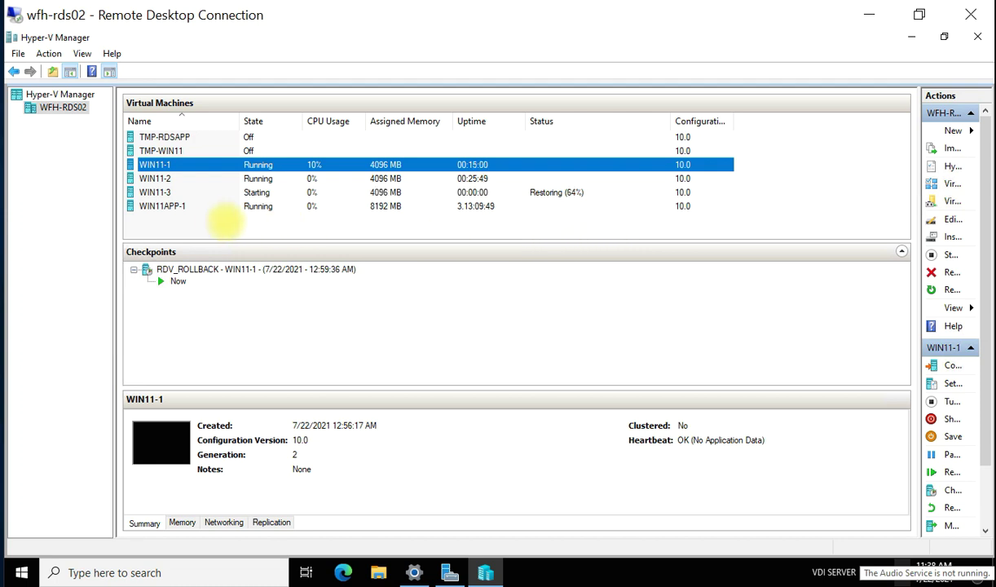
Check that WIN11-3 is restored to RDV_ROLLBACK and running, then return to Server Manager.
{"action": "left_click", "coordinate": [193, 194]}
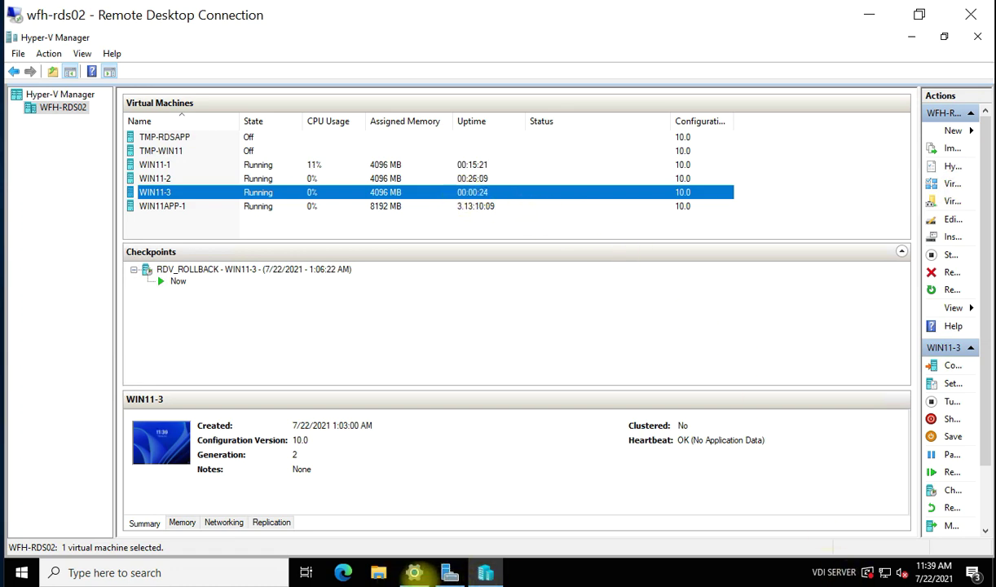
{"action": "left_click", "coordinate": [450, 573]}
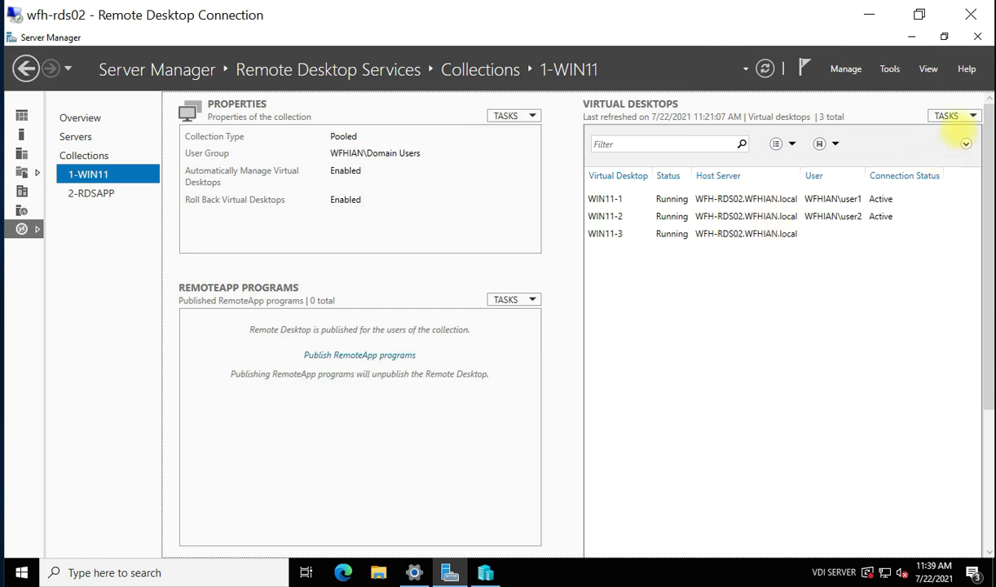
Refresh the 1-WIN11 virtual desktops list, then switch back to the wfh-tclient01 session.
{"action": "left_click", "coordinate": [950, 116]}
{"action": "left_click", "coordinate": [862, 180]}
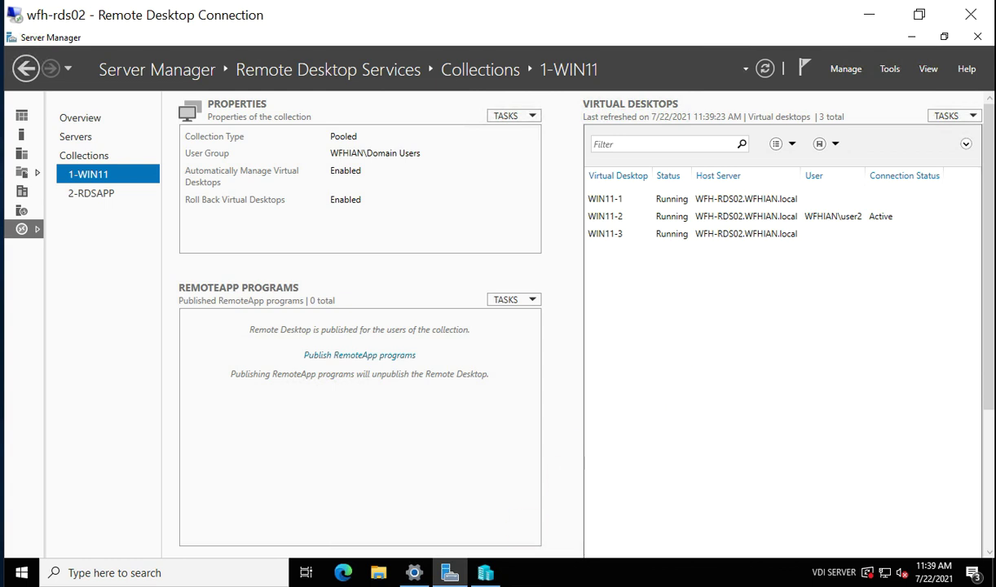
{"action": "mouse_move", "coordinate": [485, 572]}
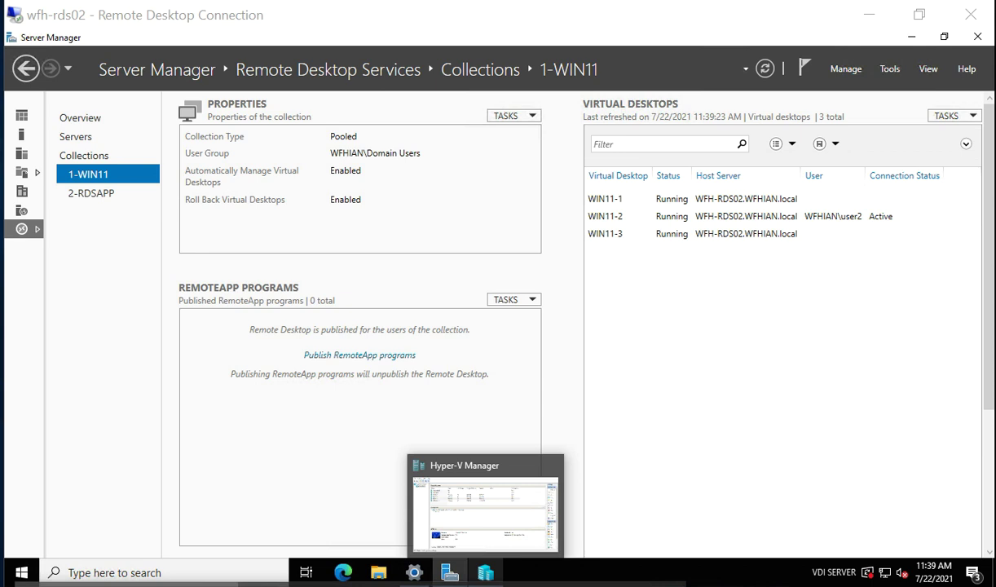
{"action": "left_click", "coordinate": [351, 584]}
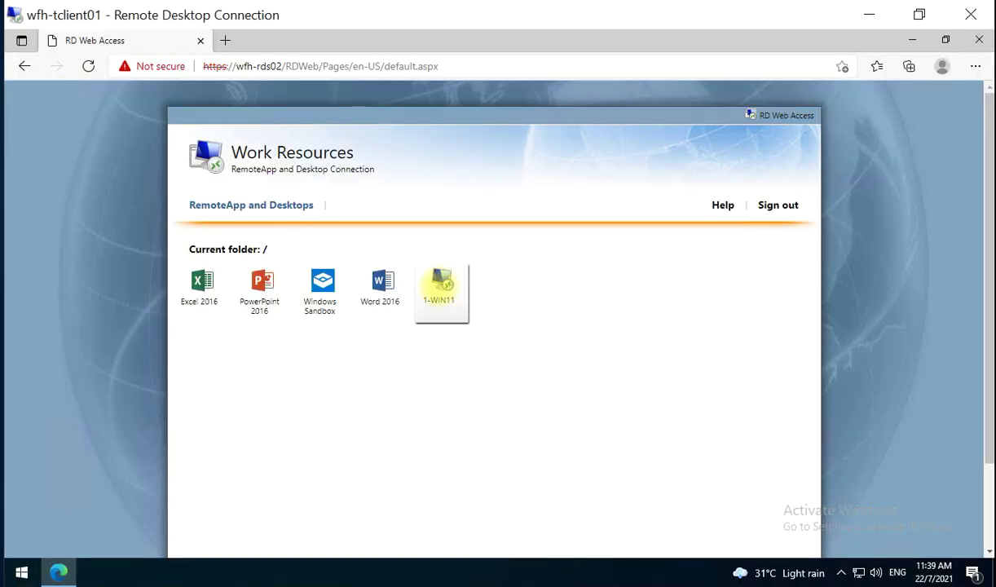
Launch 1-WIN11 from its downloaded .rdp file, accept the publisher warning, and sign in with the password.
{"action": "left_click", "coordinate": [440, 285]}
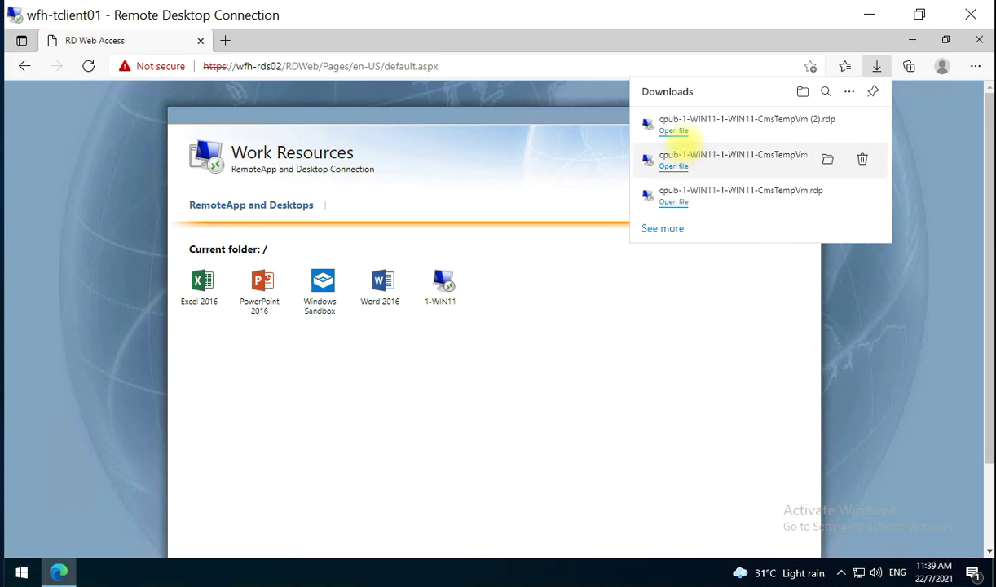
{"action": "left_click", "coordinate": [728, 126]}
{"action": "left_click", "coordinate": [600, 378]}
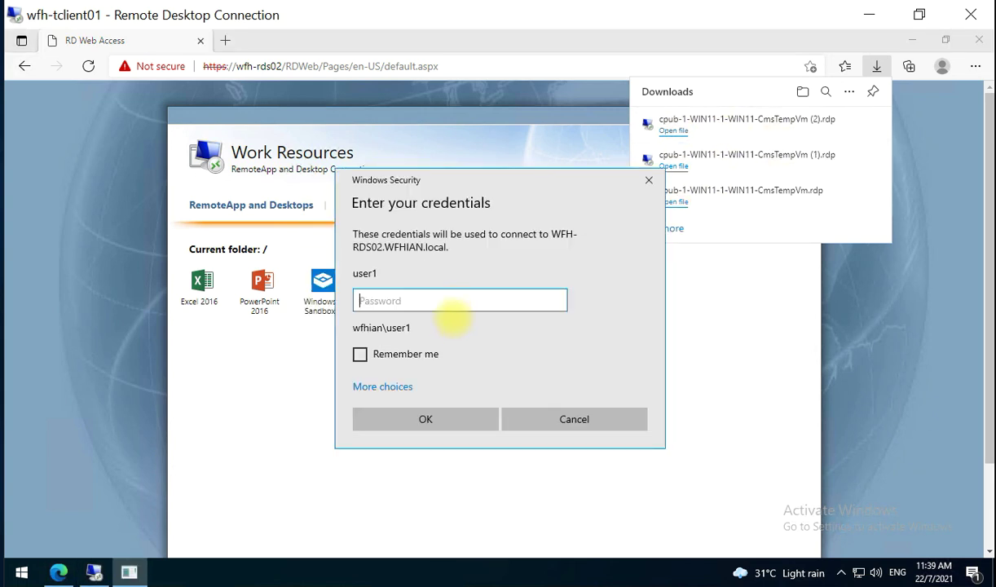
{"action": "type", "text": "P"}
{"action": "left_click", "coordinate": [455, 415]}
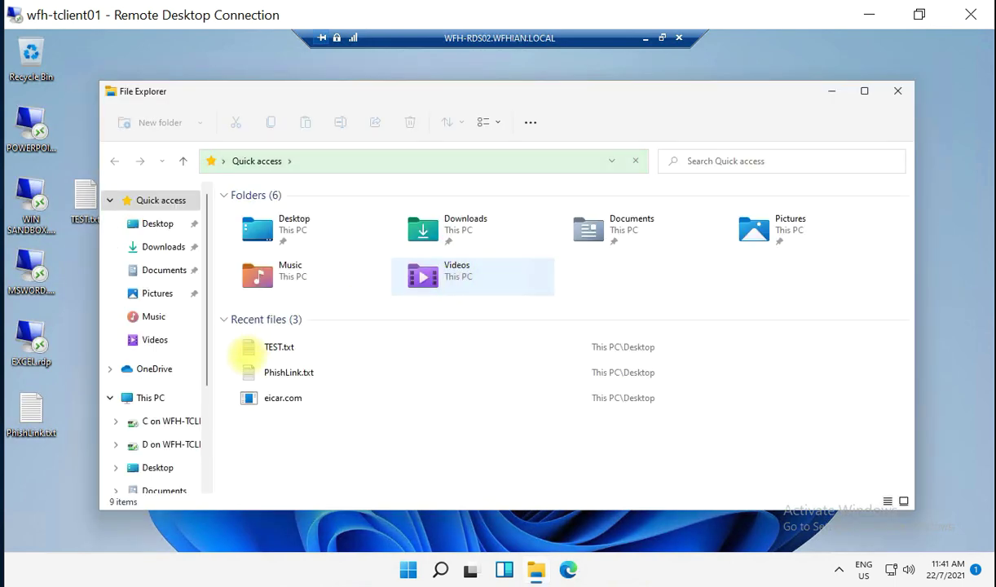
Open This PC's system properties to confirm the desktop is WIN11-3, then minimize Explorer.
{"action": "left_click", "coordinate": [147, 397]}
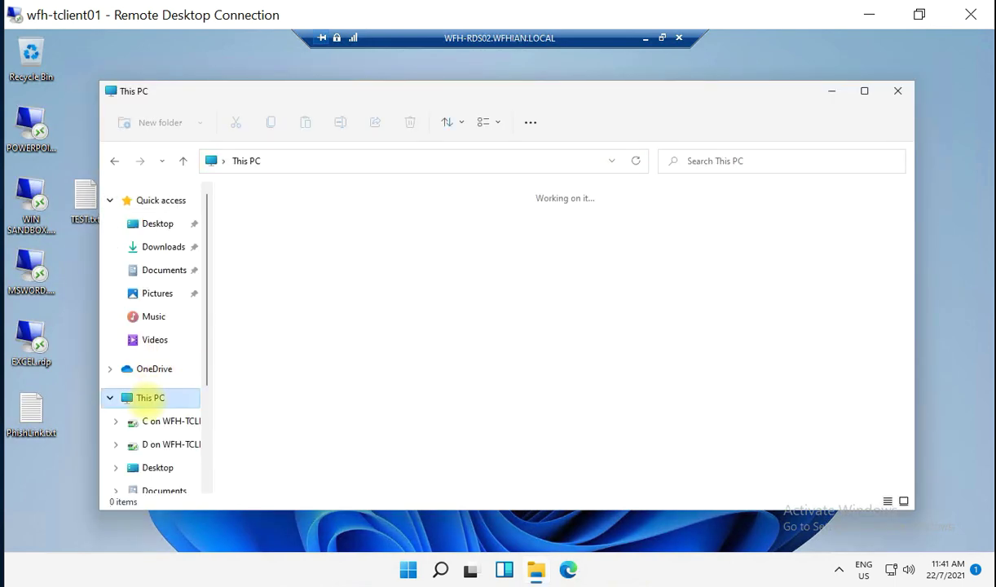
{"action": "right_click", "coordinate": [149, 398]}
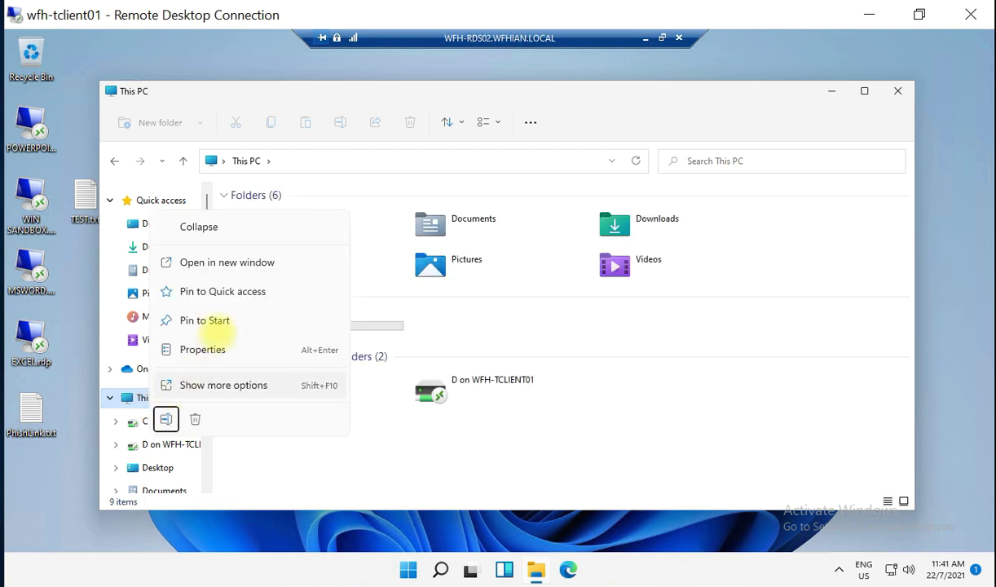
{"action": "left_click", "coordinate": [203, 348]}
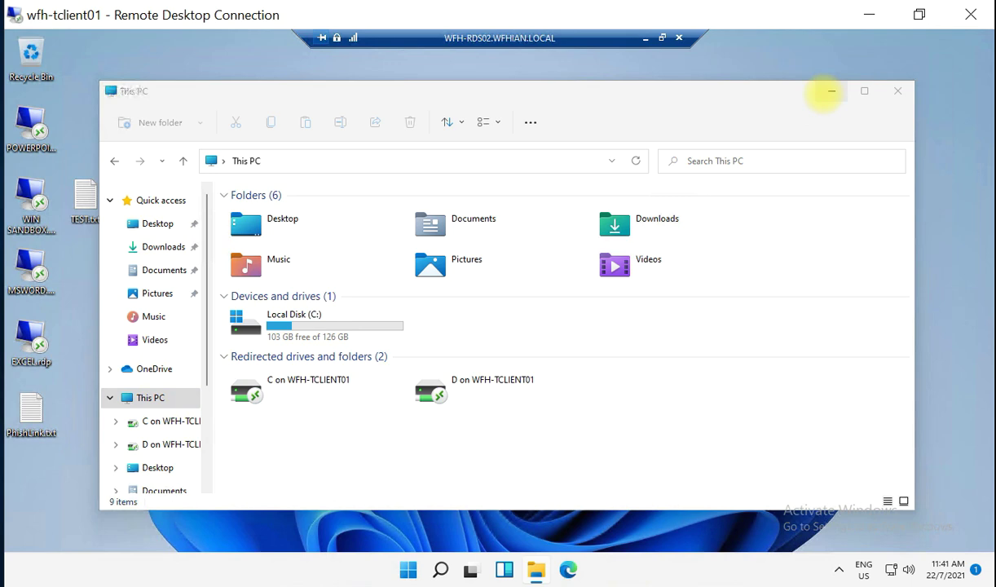
{"action": "left_click", "coordinate": [831, 91]}
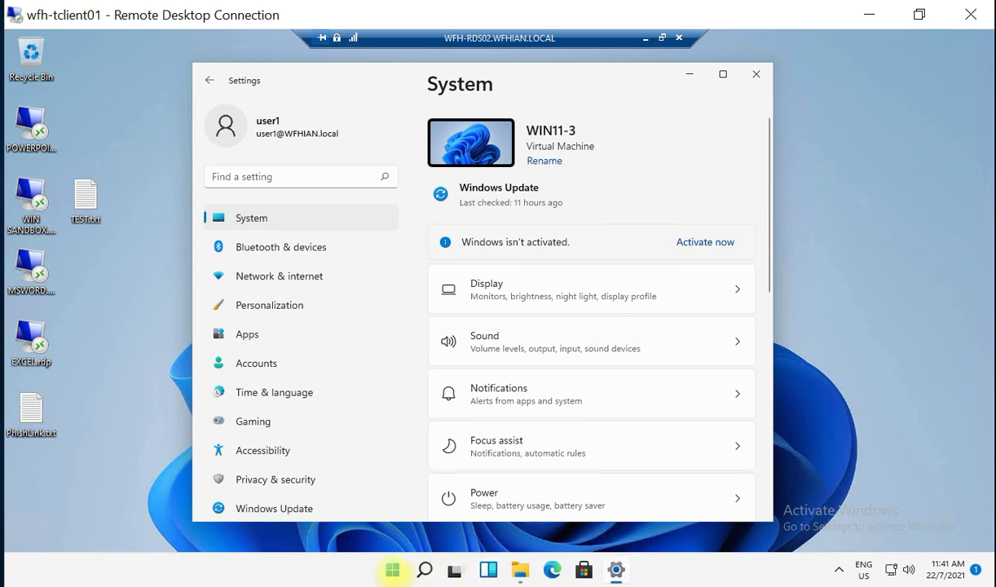
Search the Start menu for 'winrar' to check whether it is installed.
{"action": "left_click", "coordinate": [392, 570]}
{"action": "left_click", "coordinate": [348, 96]}
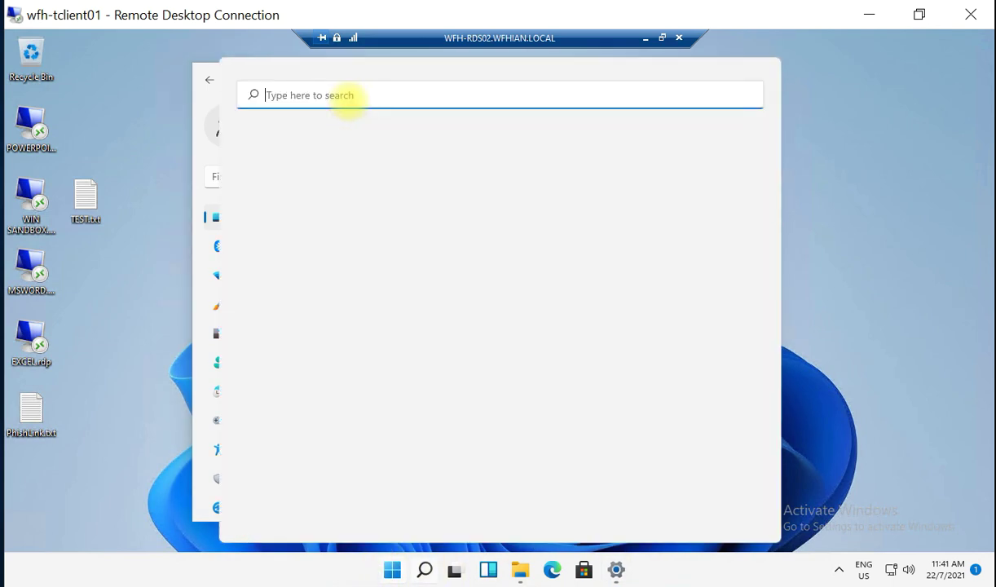
{"action": "type", "text": "winrar"}
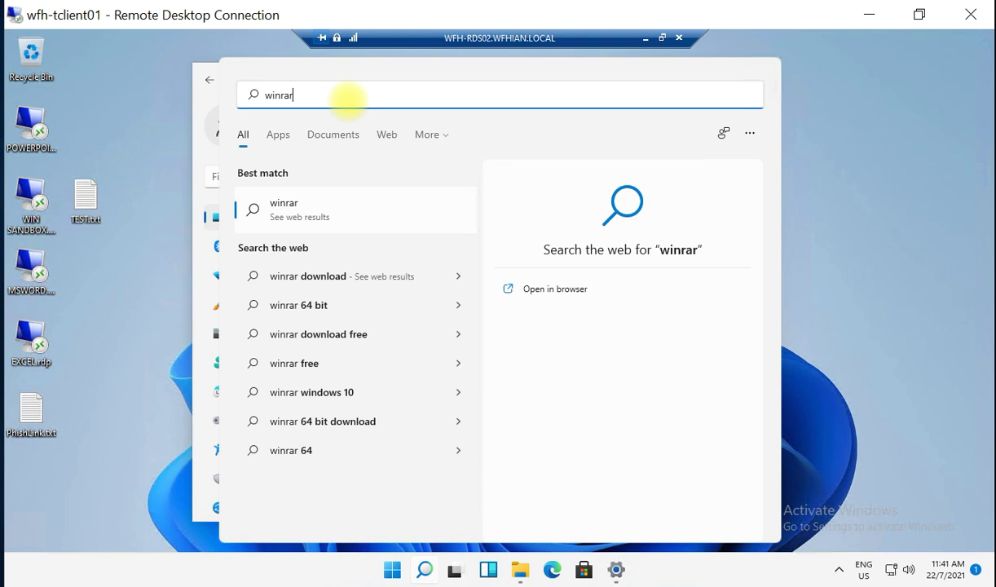
{"action": "left_click", "coordinate": [965, 218]}
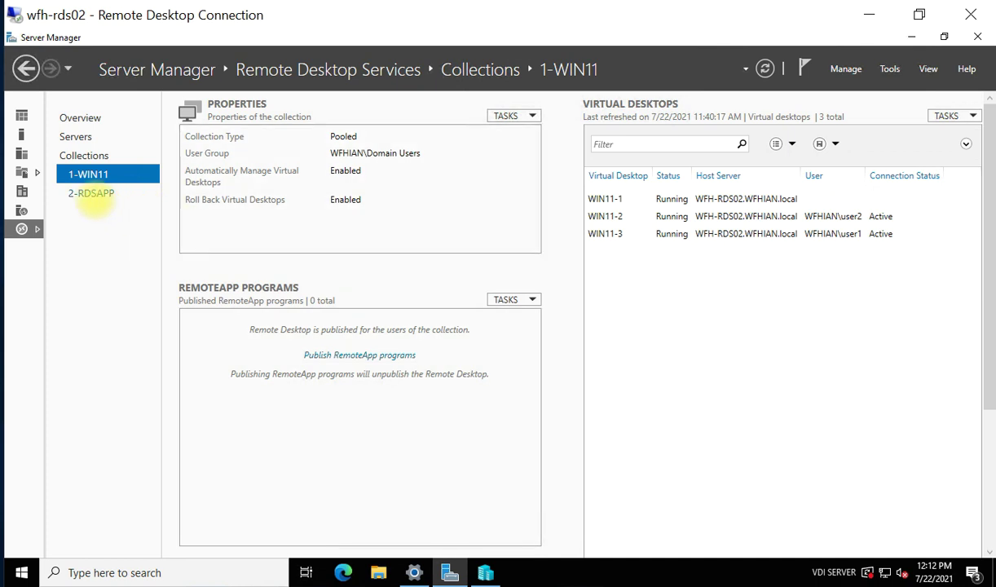
Select the 2-RDSAPP collection under Collections in Server Manager.
{"action": "left_click", "coordinate": [92, 196]}
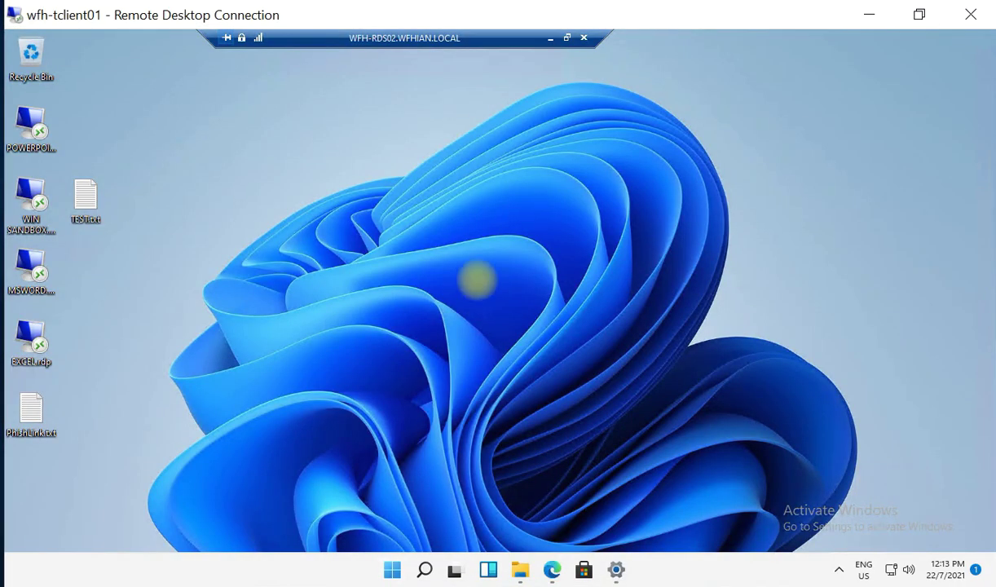
Check the virtual desktop's System settings to confirm it runs on WIN11-3, then minimize Settings.
{"action": "left_click_drag", "start_coordinate": [448, 38], "coordinate": [532, 38]}
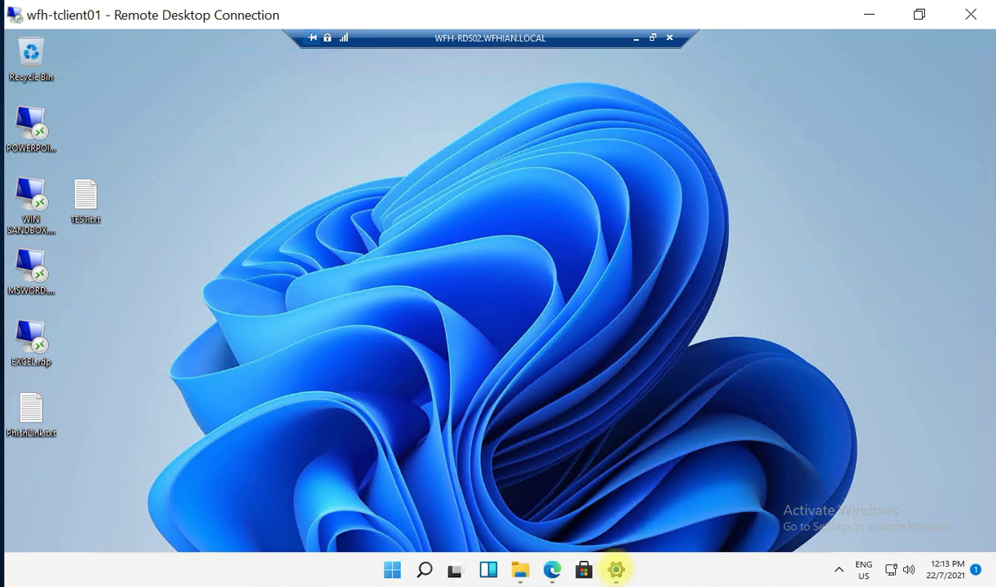
{"action": "left_click", "coordinate": [616, 569]}
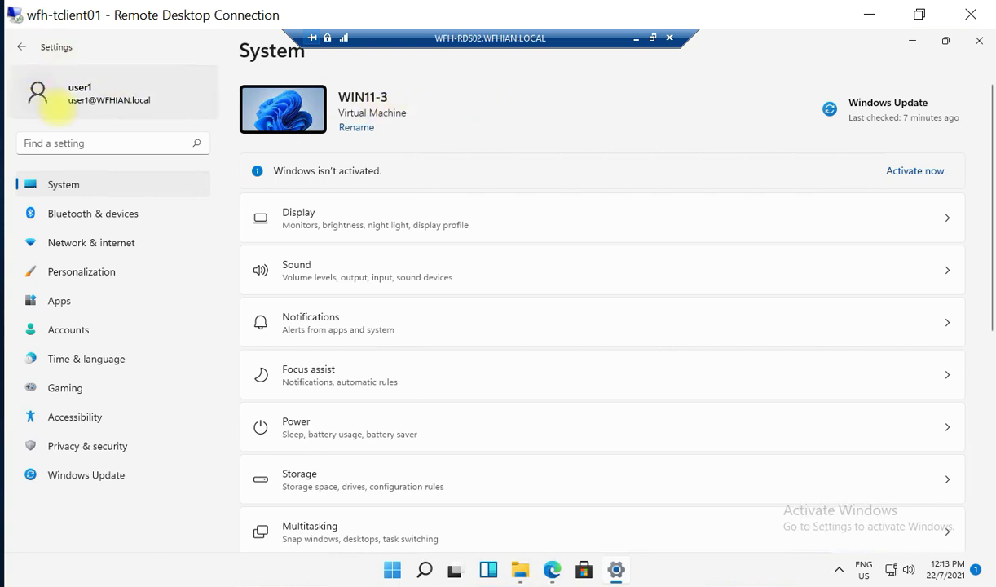
{"action": "left_click", "coordinate": [912, 40]}
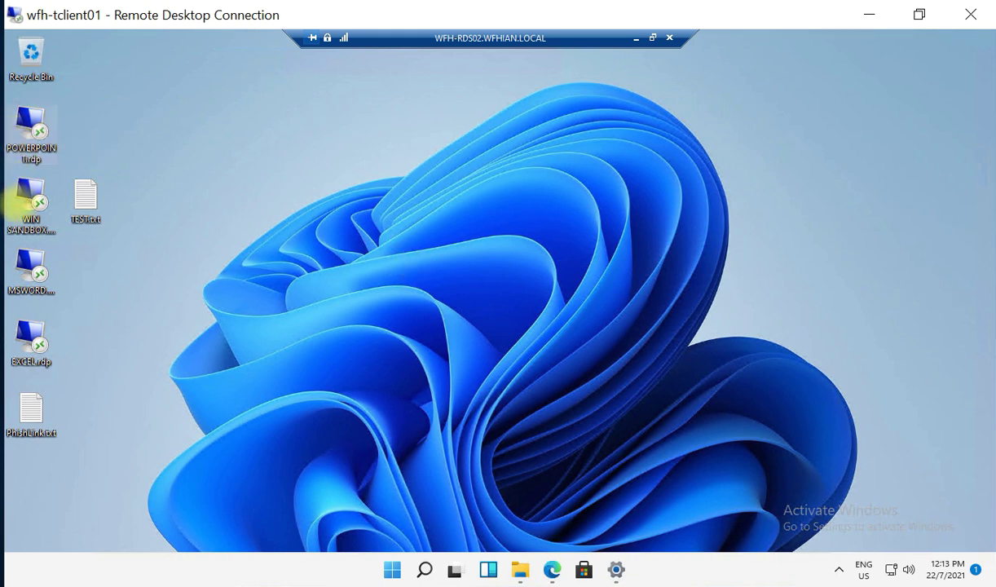
Select the WIN SANDBOX and MSWORD.rdp desktop shortcuts, then bring up the RD Web Access page in Edge.
{"action": "left_click", "coordinate": [48, 232]}
{"action": "left_click", "coordinate": [39, 279]}
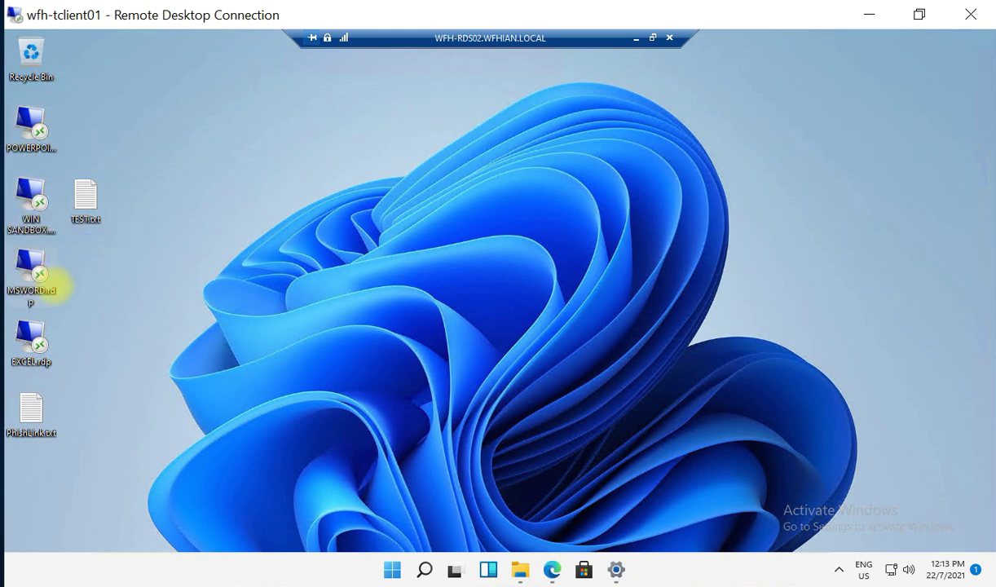
{"action": "left_click", "coordinate": [151, 355]}
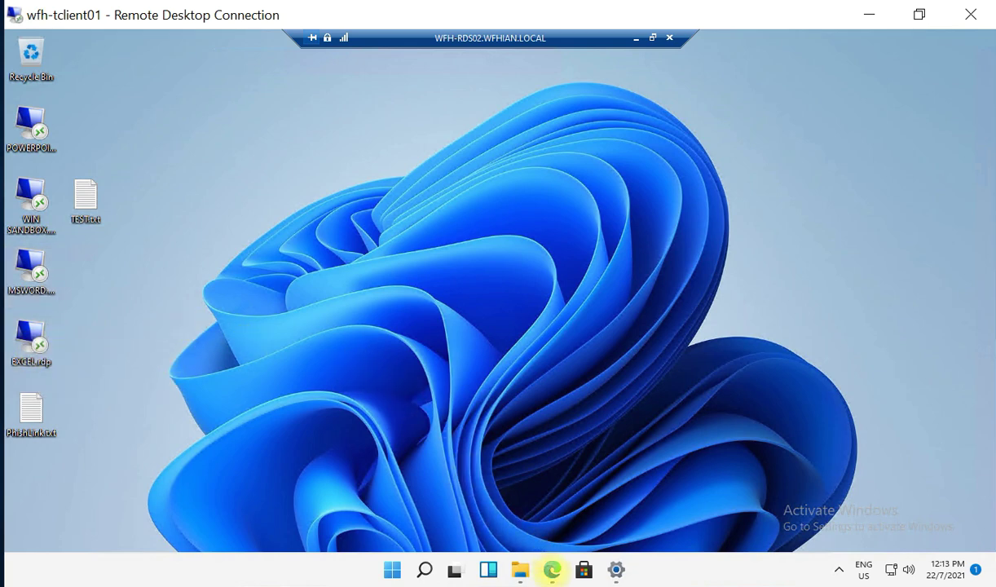
{"action": "left_click", "coordinate": [552, 569]}
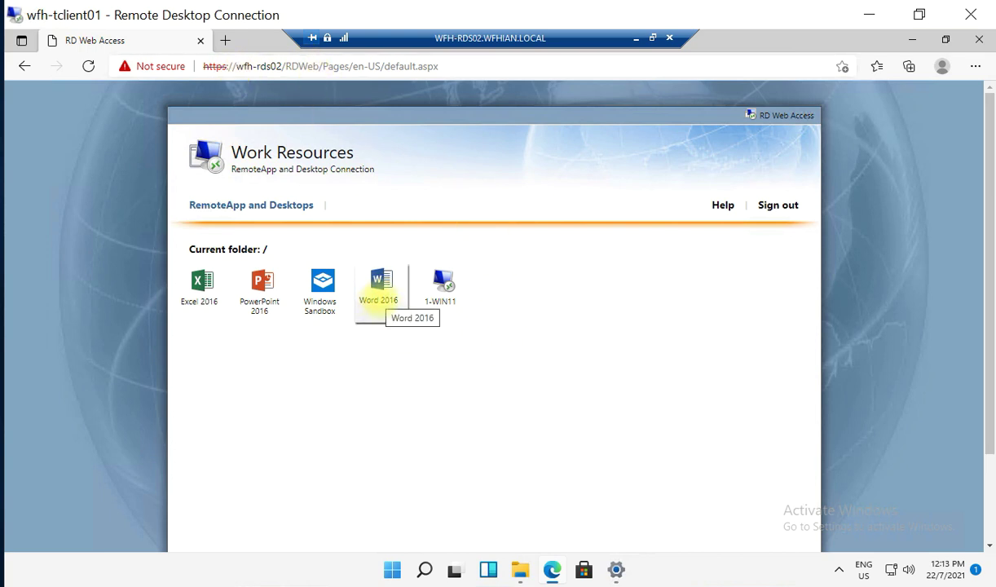
Download the Word 2016 RemoteApp connection file, view it in Downloads, then minimize Edge.
{"action": "left_click", "coordinate": [378, 300]}
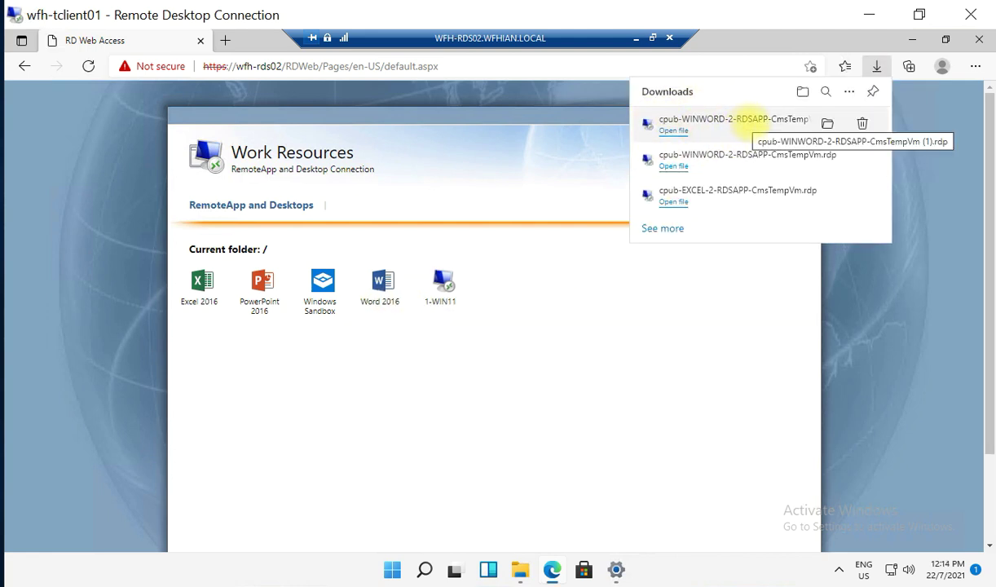
{"action": "left_click", "coordinate": [827, 123]}
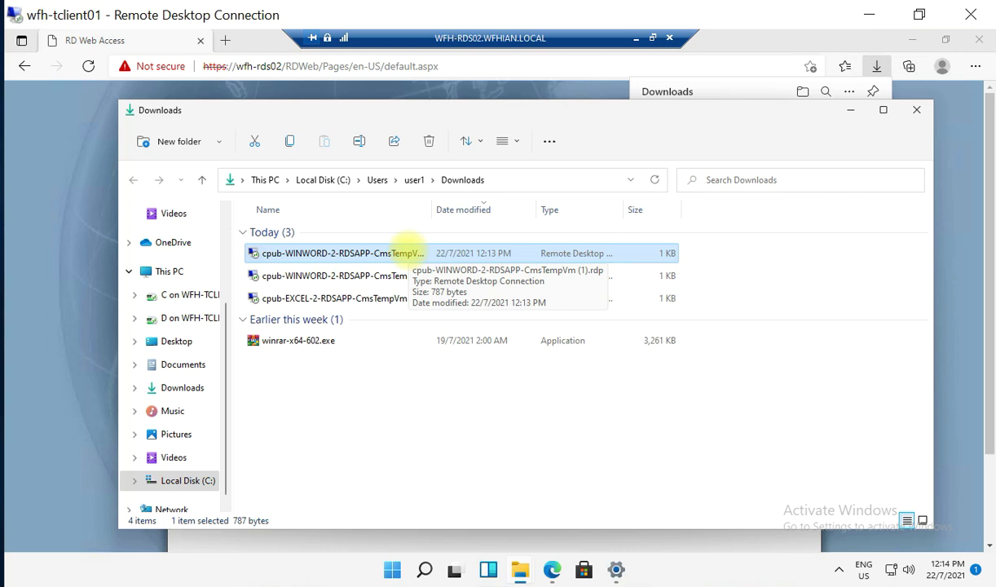
{"action": "left_click", "coordinate": [916, 110]}
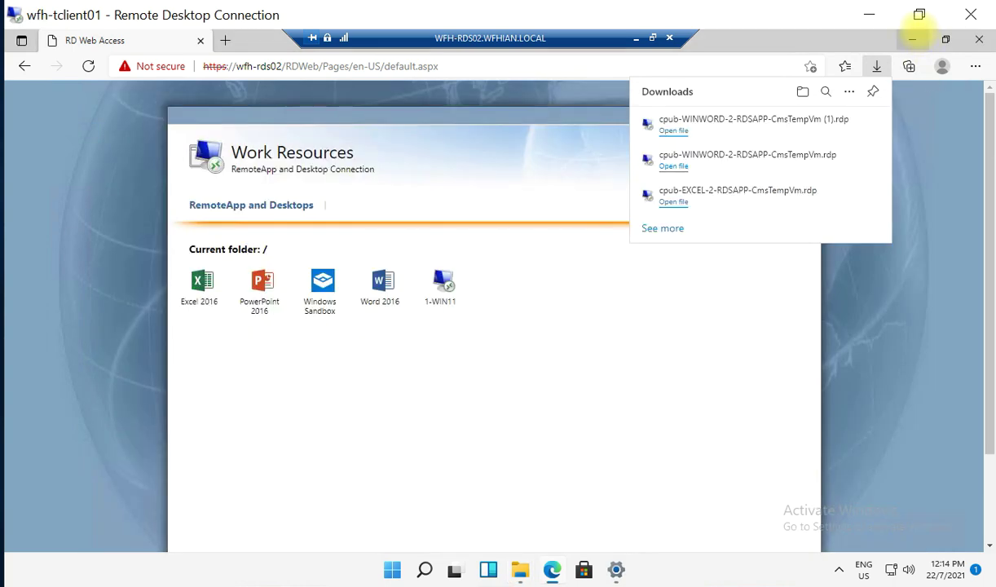
{"action": "left_click", "coordinate": [912, 38]}
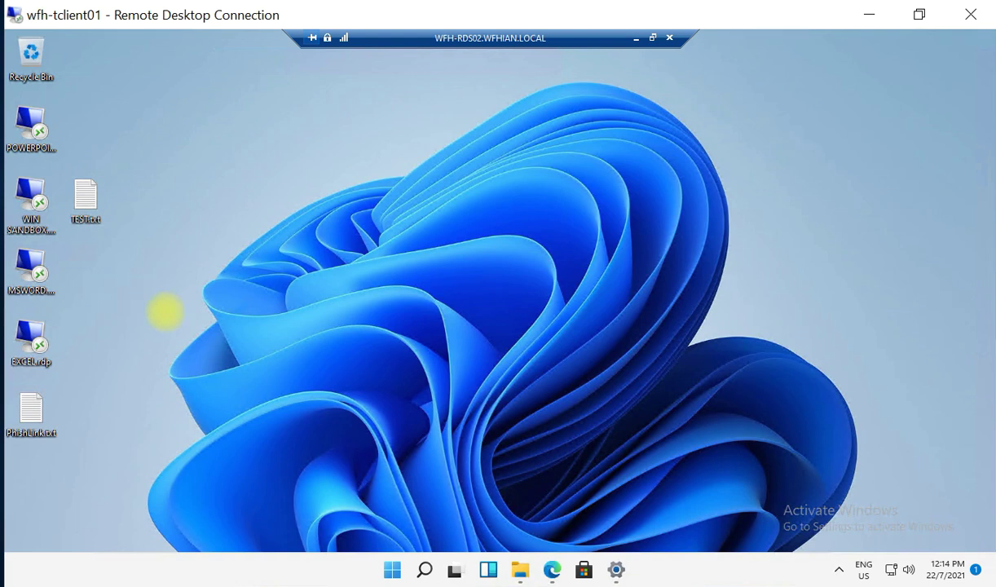
Launch PowerPoint from POWERPOINT.rdp, create a blank presentation, and minimize it.
{"action": "double_click", "coordinate": [31, 120]}
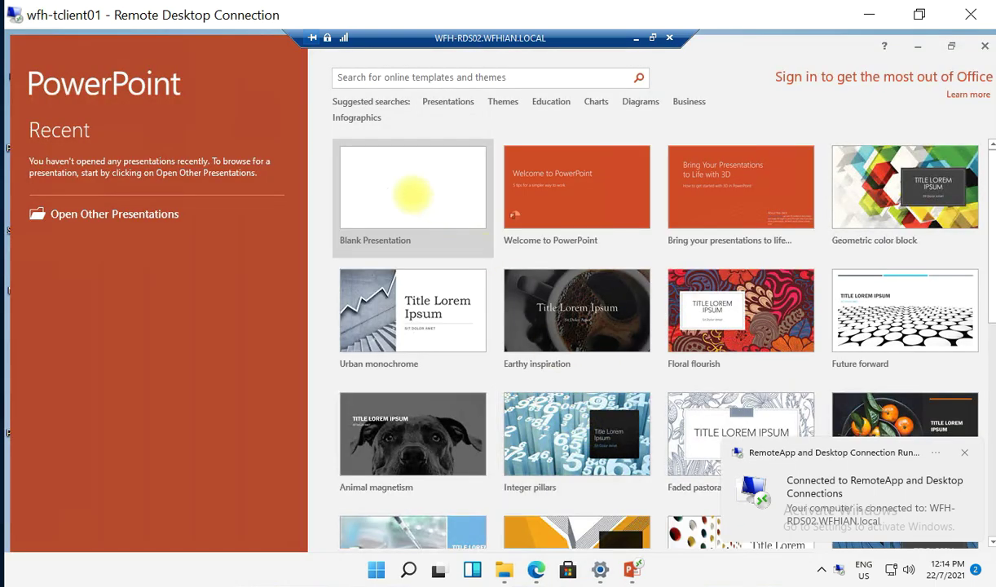
{"action": "left_click", "coordinate": [409, 184]}
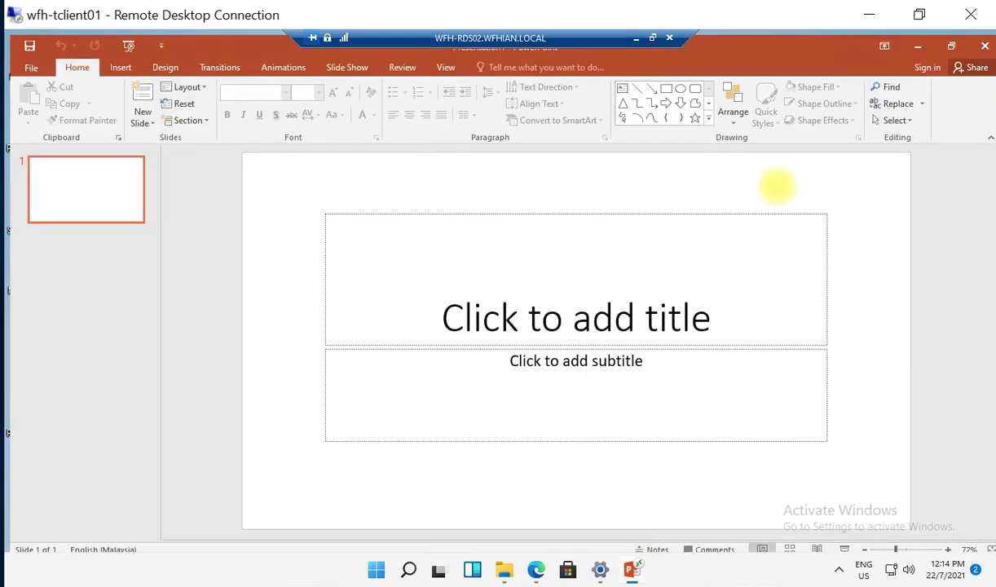
{"action": "left_click", "coordinate": [917, 45]}
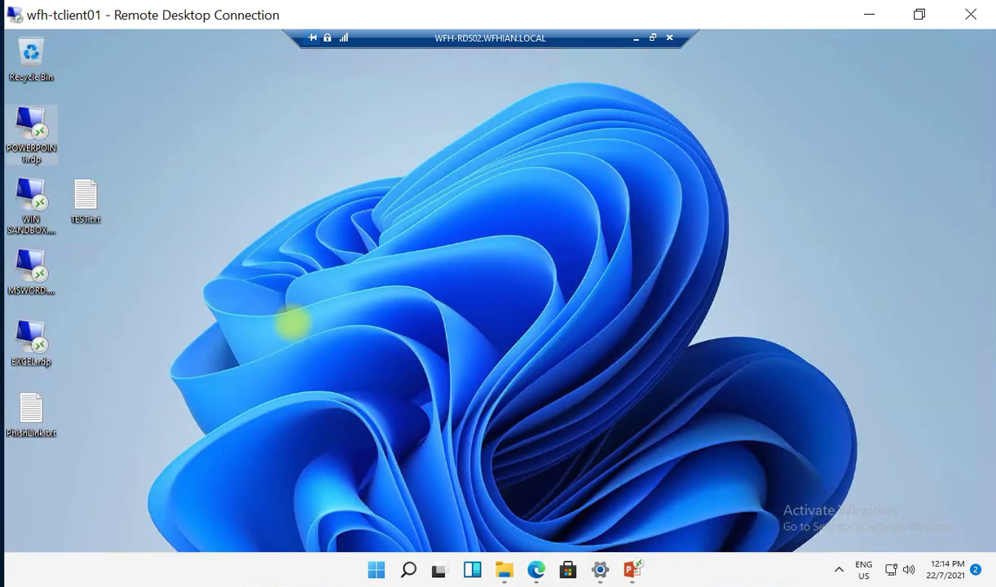
Launch Word from MSWORD.rdp, open a maximized blank document, then minimize Word.
{"action": "left_click", "coordinate": [36, 271]}
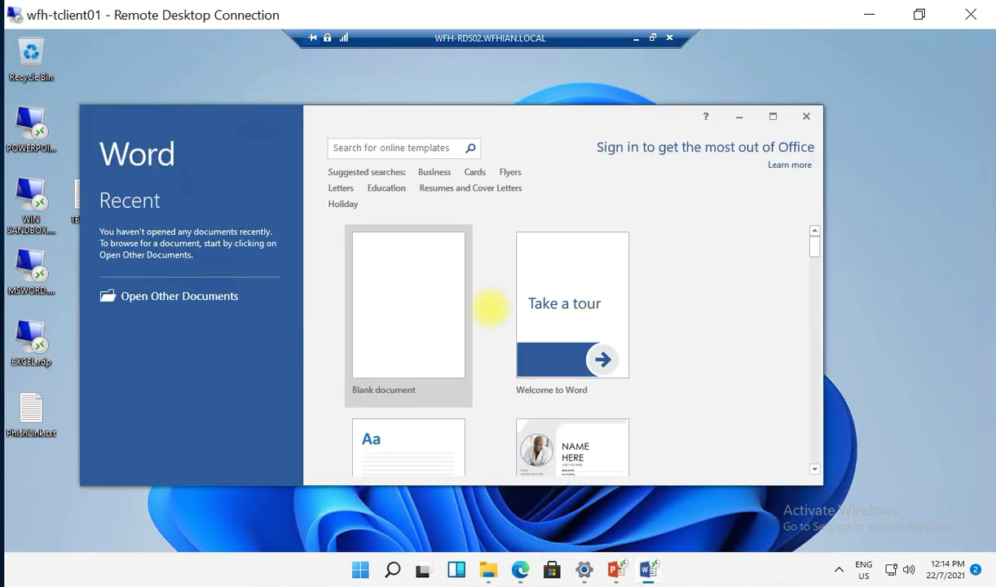
{"action": "left_click", "coordinate": [444, 304]}
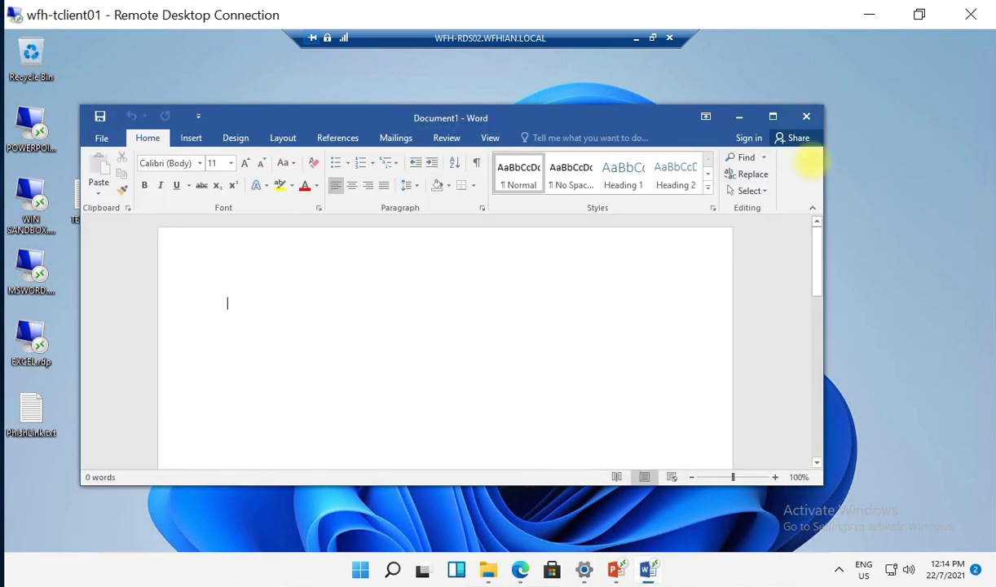
{"action": "left_click", "coordinate": [773, 117]}
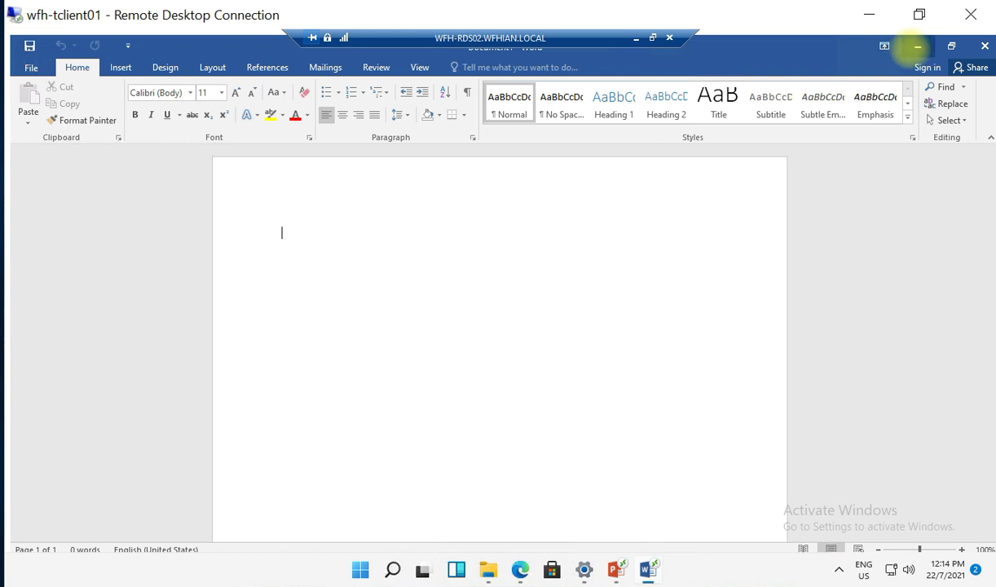
{"action": "left_click", "coordinate": [916, 45]}
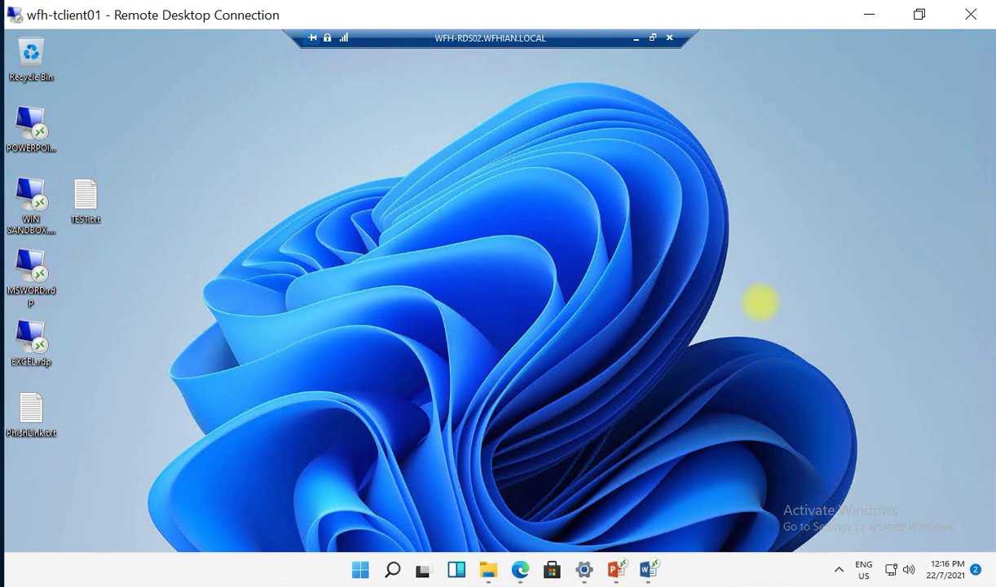
Launch Windows Sandbox from the WIN SANDBOX.rdp remote app beside the host desktop.
{"action": "left_click", "coordinate": [48, 230]}
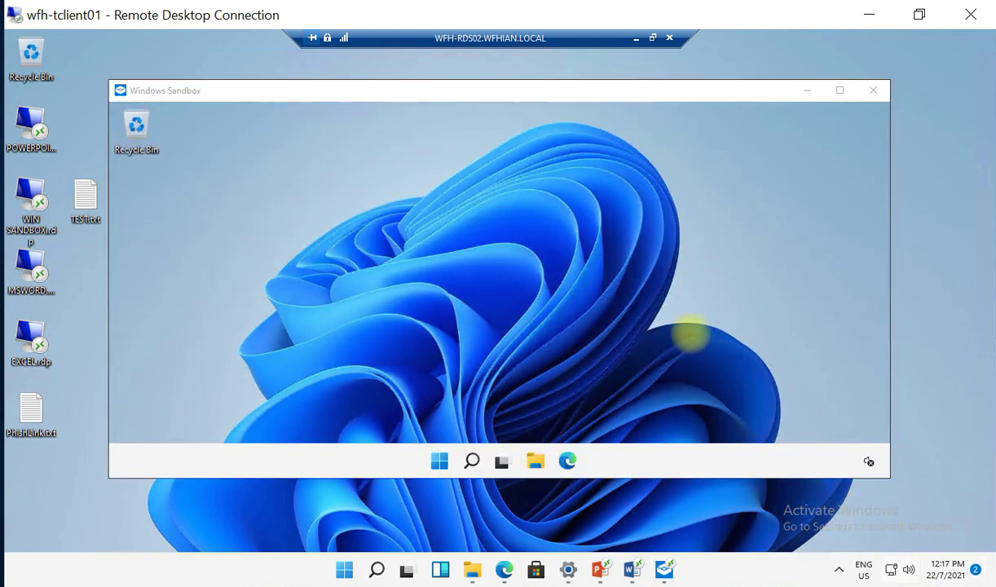
{"action": "left_click", "coordinate": [690, 334]}
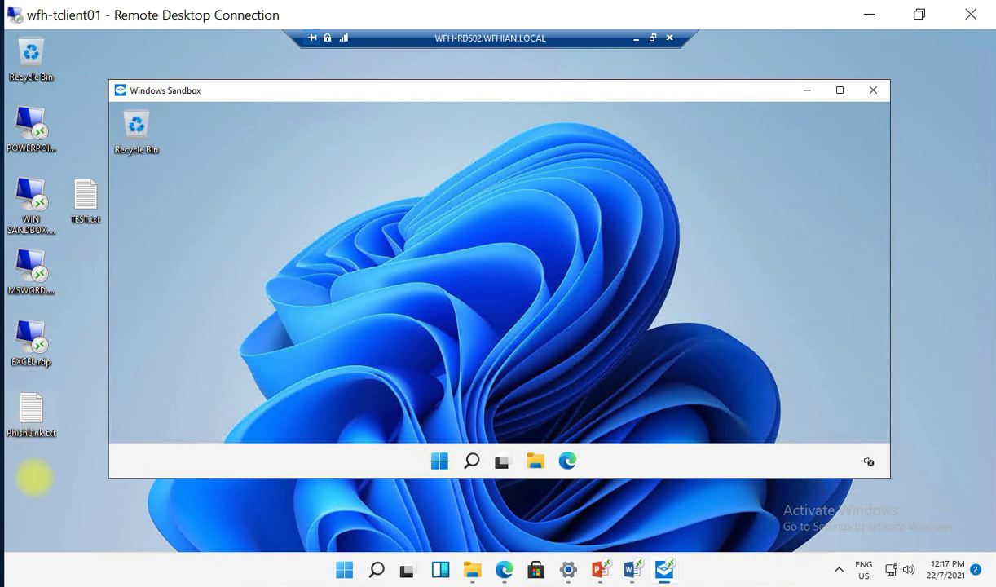
{"action": "left_click", "coordinate": [42, 476]}
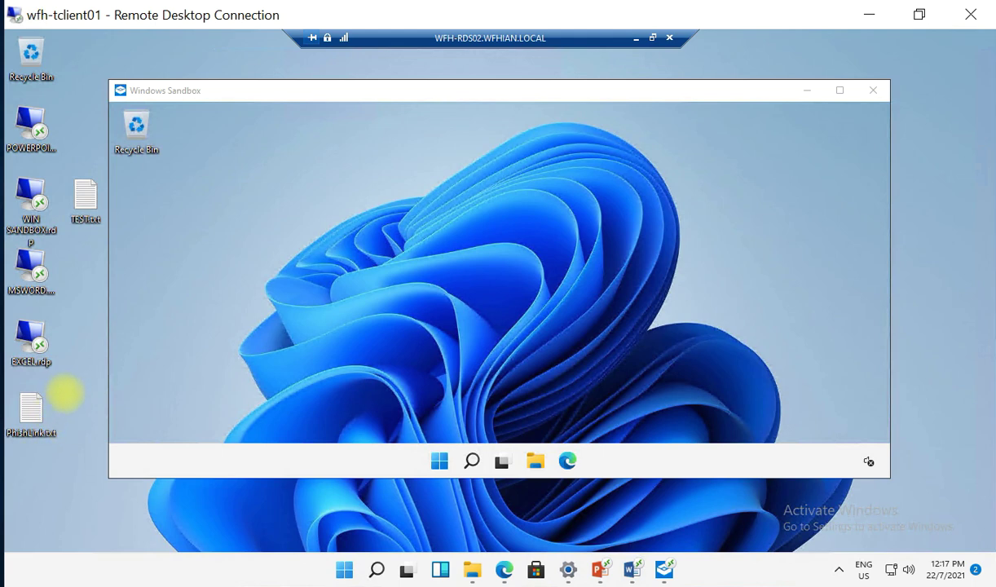
Copy PhishLink.txt from the host desktop and paste it onto the Windows Sandbox desktop.
{"action": "left_click_drag", "start_coordinate": [65, 383], "coordinate": [5, 464]}
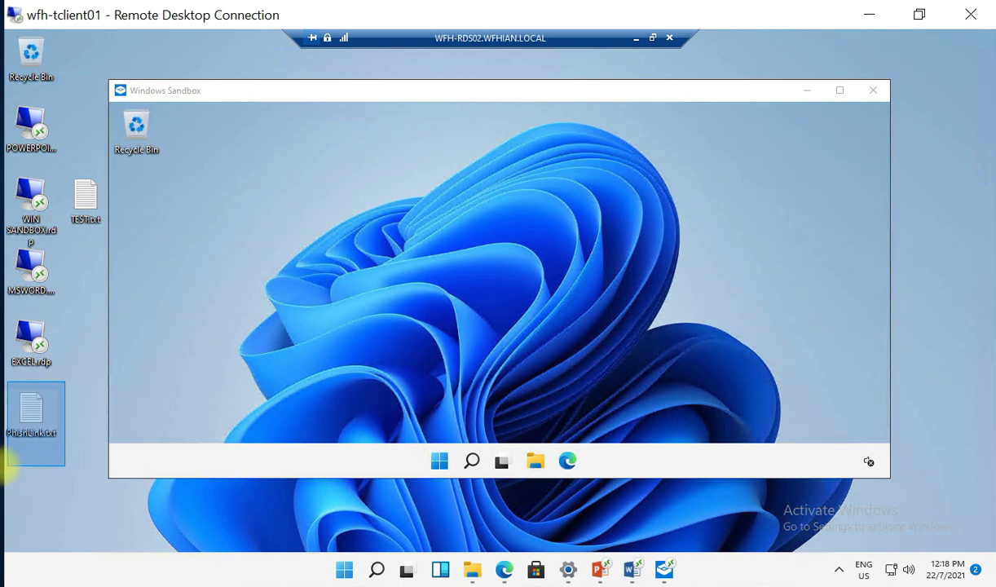
{"action": "right_click", "coordinate": [25, 414]}
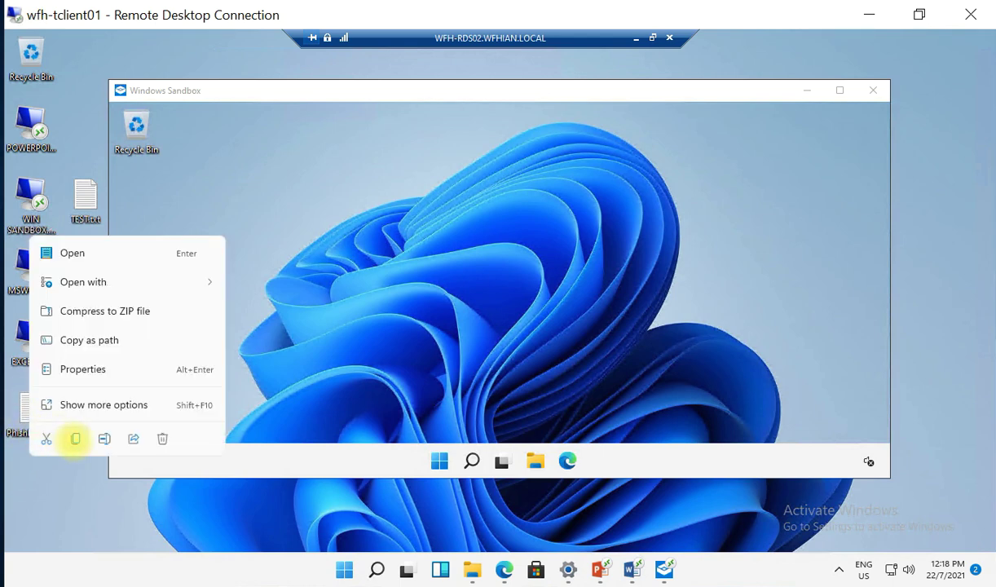
{"action": "left_click", "coordinate": [75, 438]}
{"action": "left_click", "coordinate": [222, 245]}
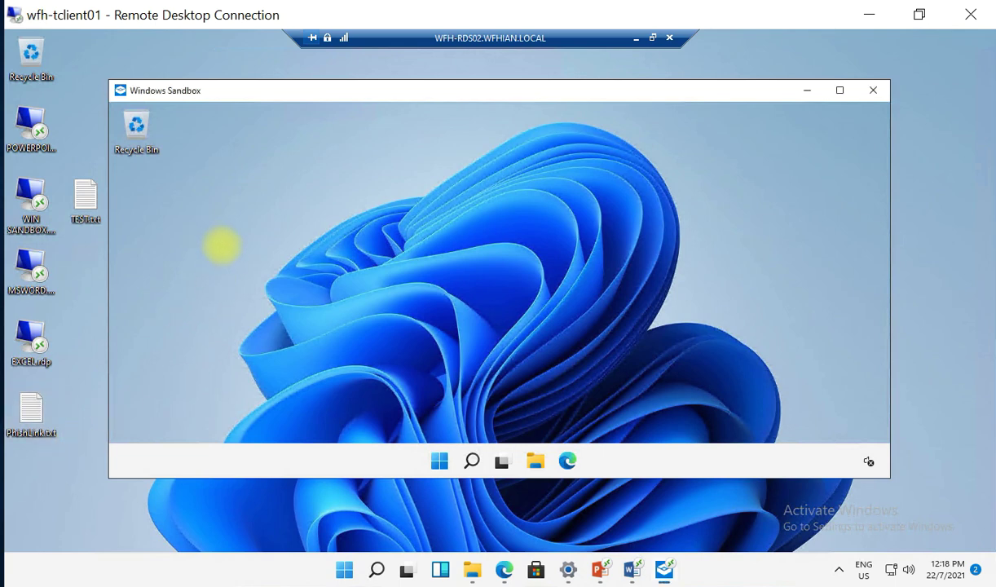
{"action": "right_click", "coordinate": [224, 250]}
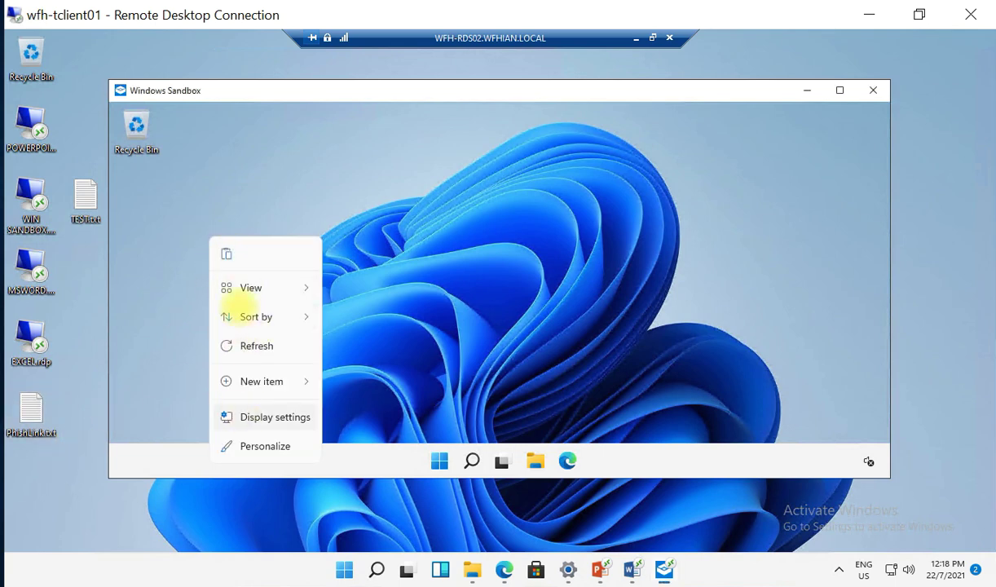
{"action": "left_click", "coordinate": [225, 254]}
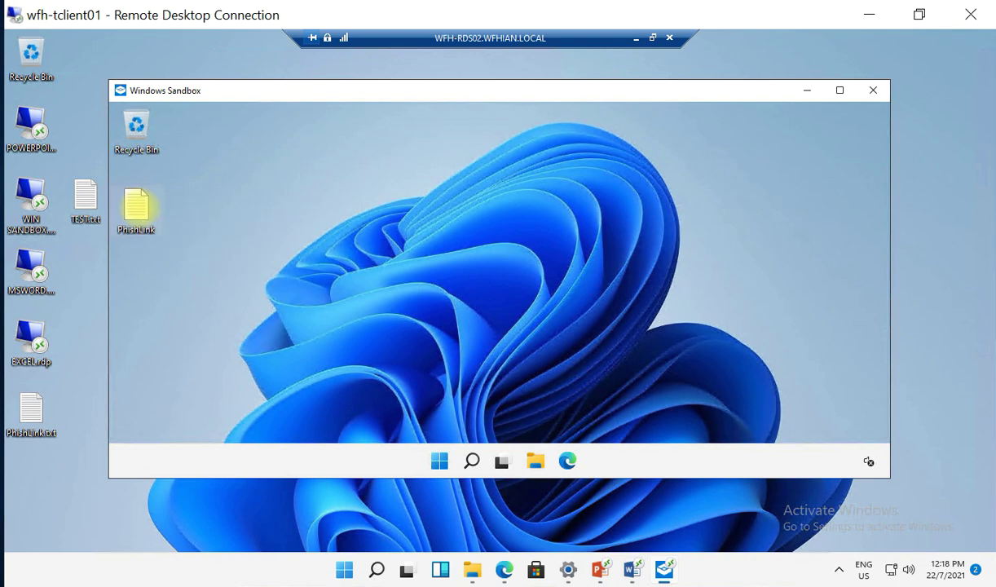
Open PhishLink.txt in Notepad inside the sandbox and nudge the window right.
{"action": "double_click", "coordinate": [136, 208]}
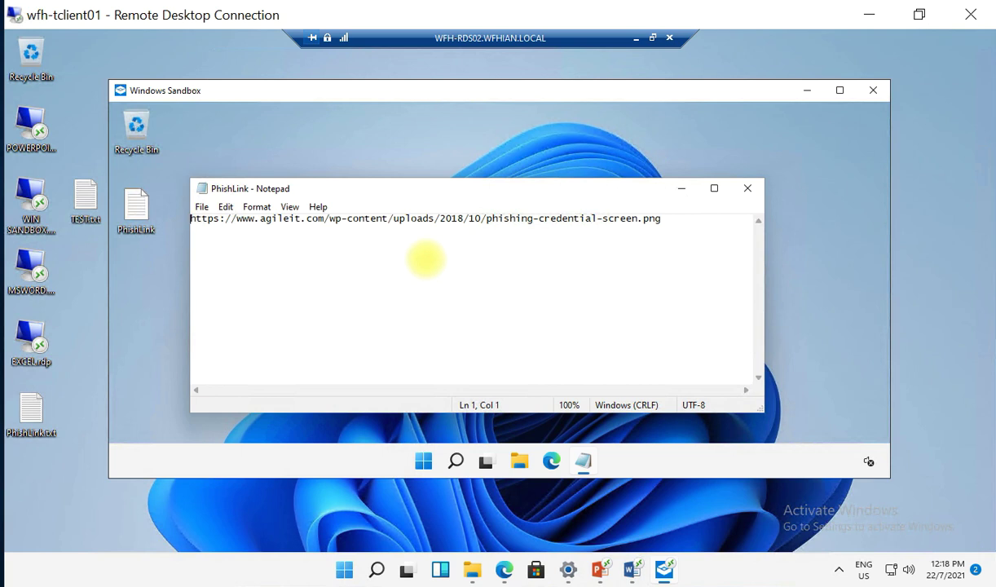
{"action": "left_click", "coordinate": [424, 254]}
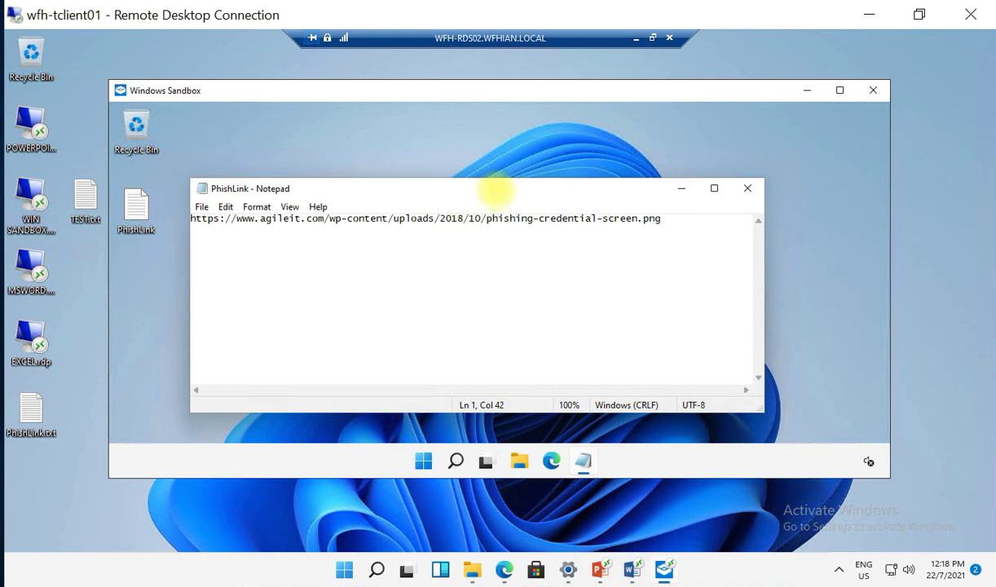
{"action": "left_click_drag", "start_coordinate": [507, 188], "coordinate": [560, 175]}
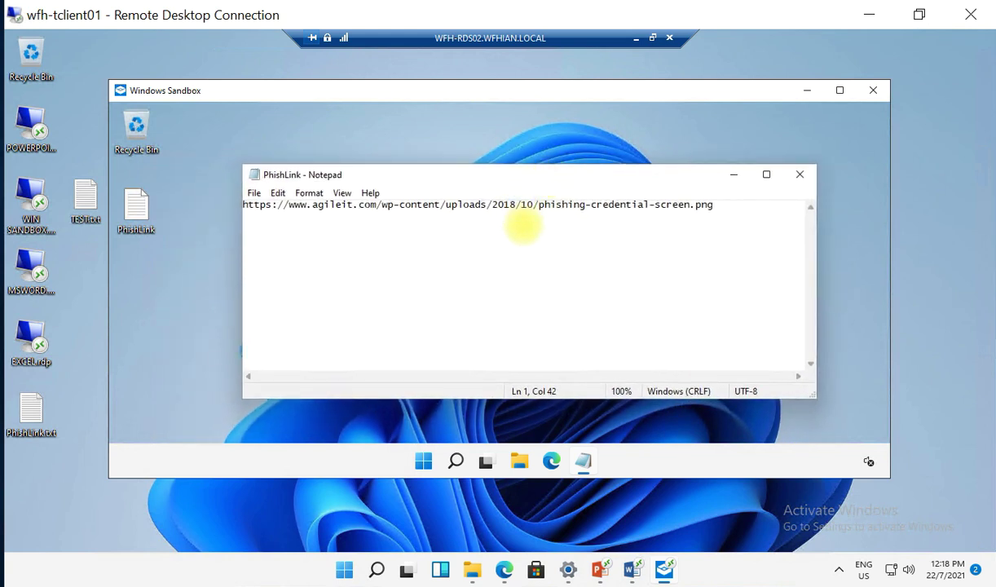
{"action": "left_click", "coordinate": [519, 225]}
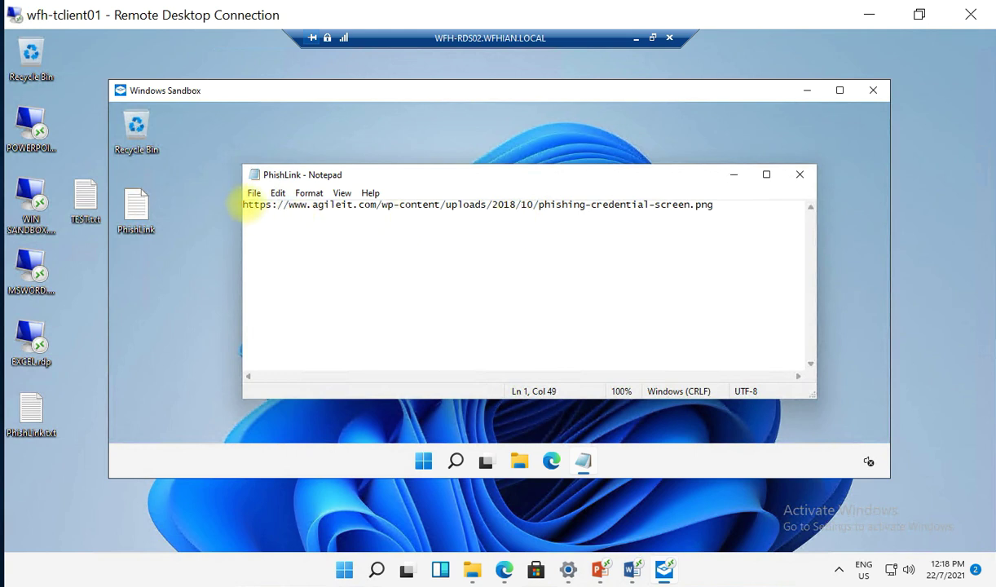
Copy the entire phishing URL from Notepad and start a new Edge window.
{"action": "left_click_drag", "start_coordinate": [248, 205], "coordinate": [371, 213]}
{"action": "left_click", "coordinate": [375, 208]}
{"action": "left_click", "coordinate": [294, 209]}
{"action": "left_click", "coordinate": [242, 204]}
{"action": "left_click_drag", "start_coordinate": [242, 205], "coordinate": [722, 214]}
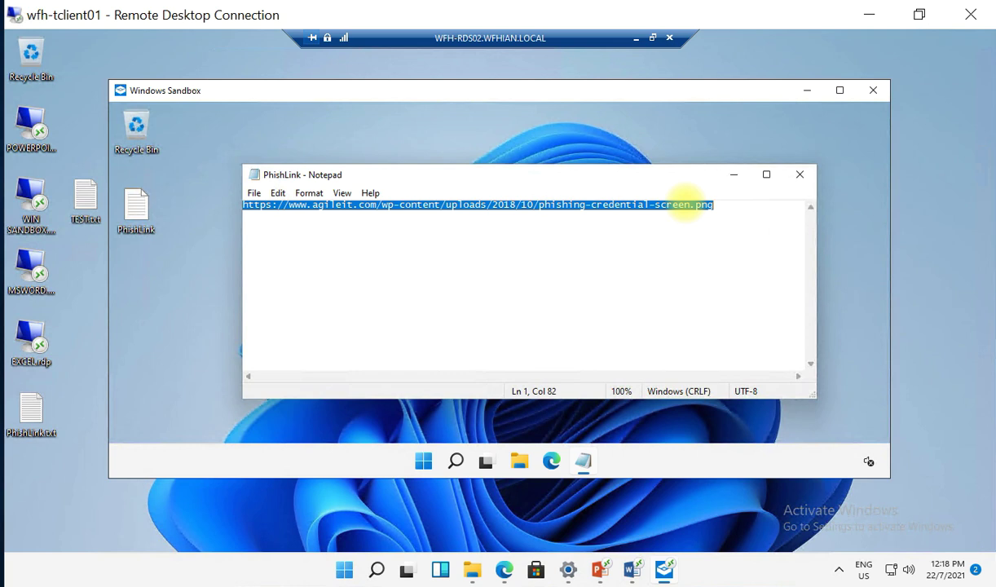
{"action": "right_click", "coordinate": [686, 204]}
{"action": "left_click", "coordinate": [718, 248]}
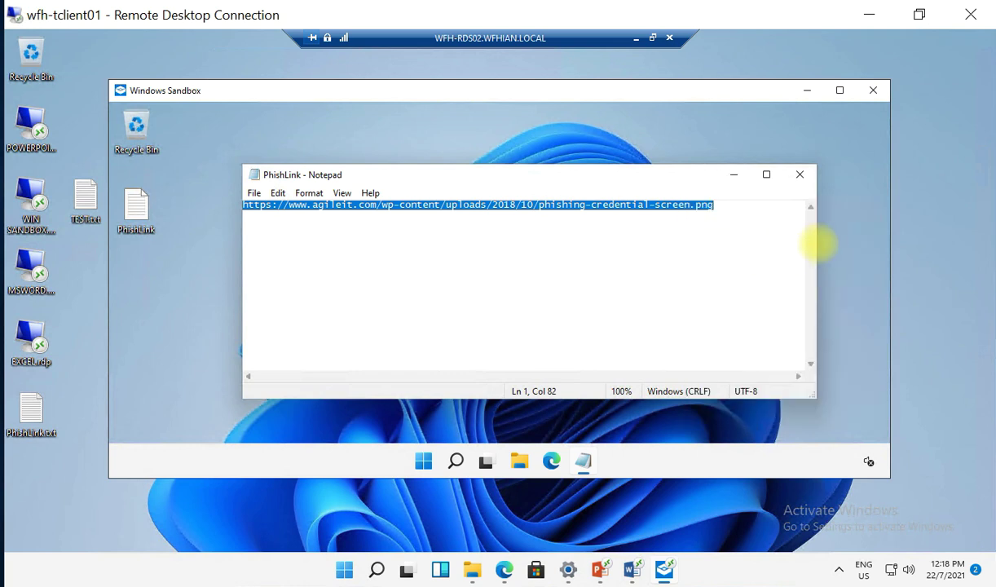
{"action": "left_click", "coordinate": [552, 461]}
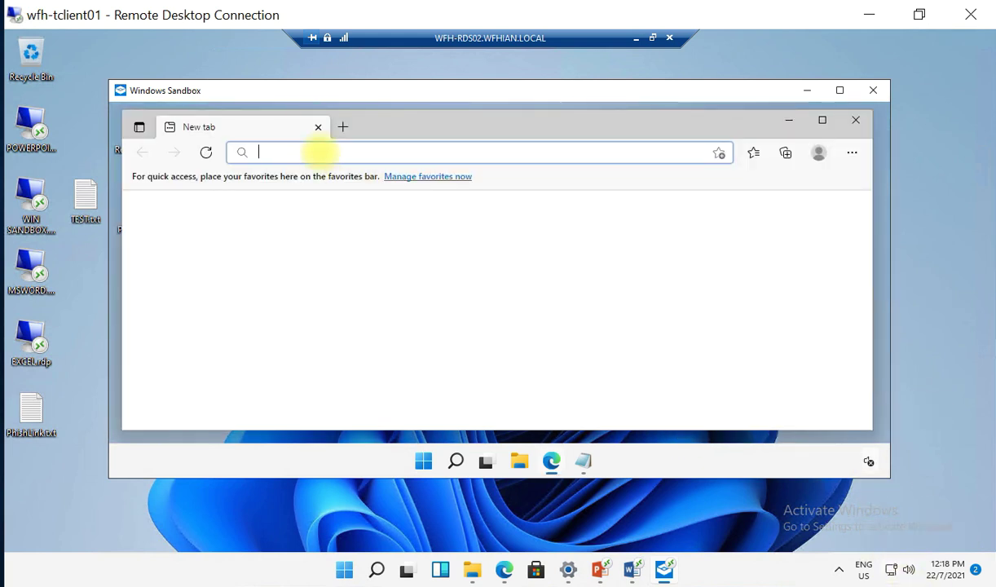
Load the pasted URL and view phishing-credential-screen.png at full size, then close Edge.
{"action": "key", "text": "ctrl+v"}
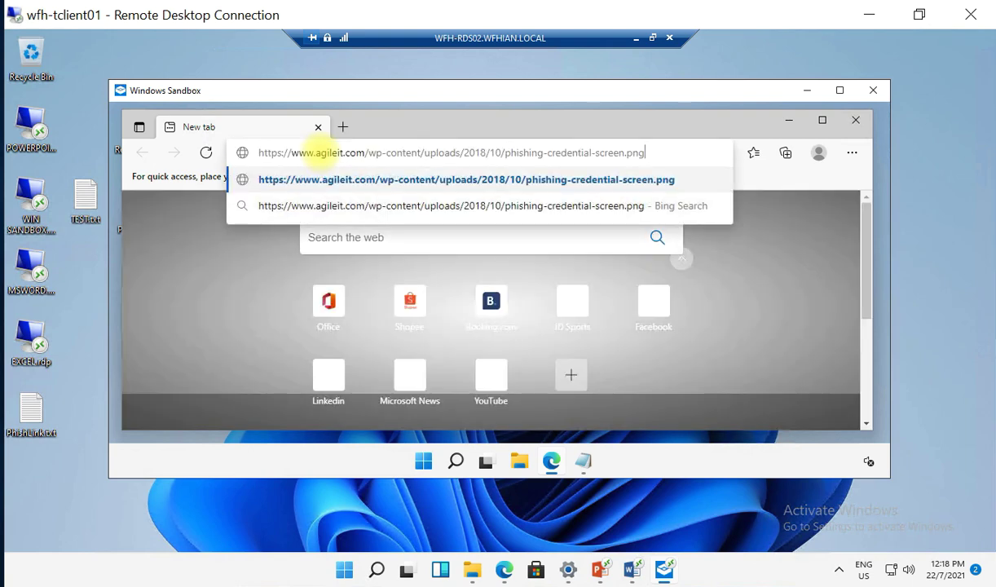
{"action": "key", "text": "Return"}
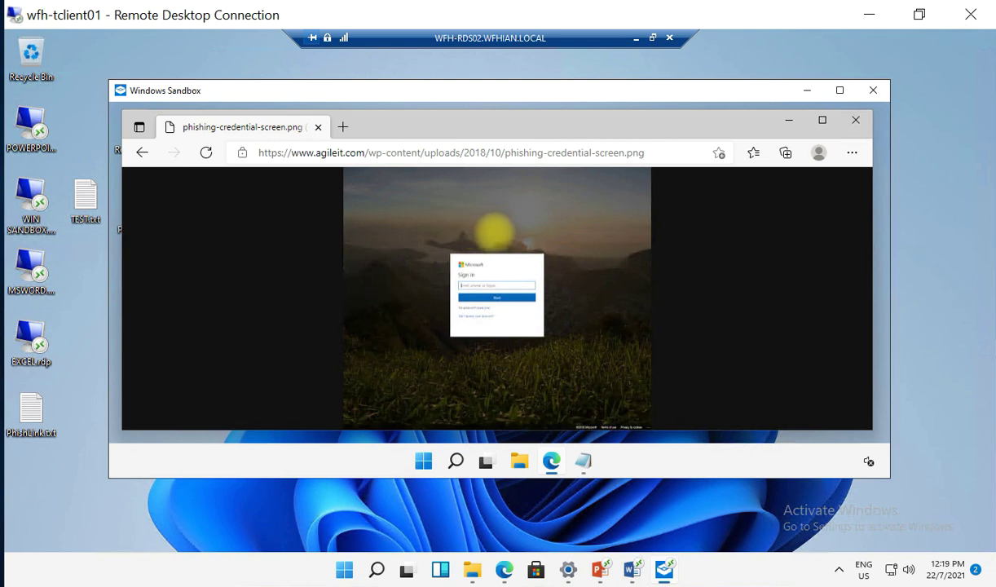
{"action": "left_click", "coordinate": [494, 233]}
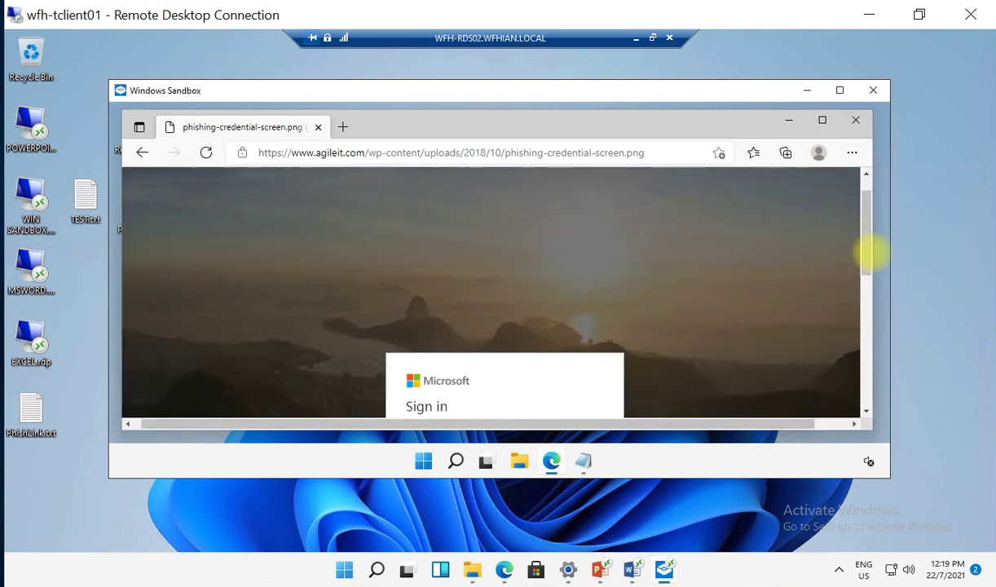
{"action": "left_click_drag", "start_coordinate": [864, 276], "coordinate": [861, 308]}
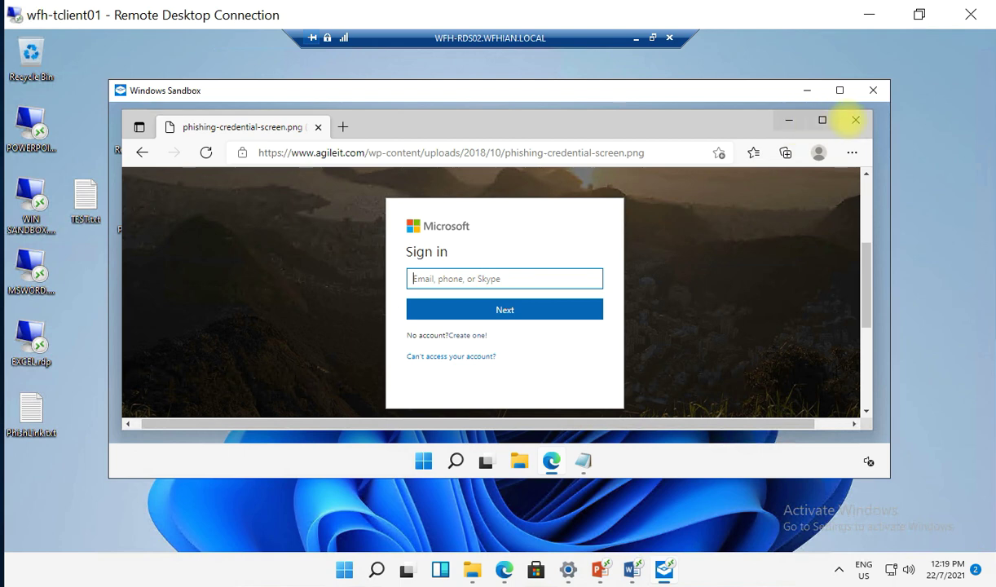
{"action": "left_click", "coordinate": [855, 119]}
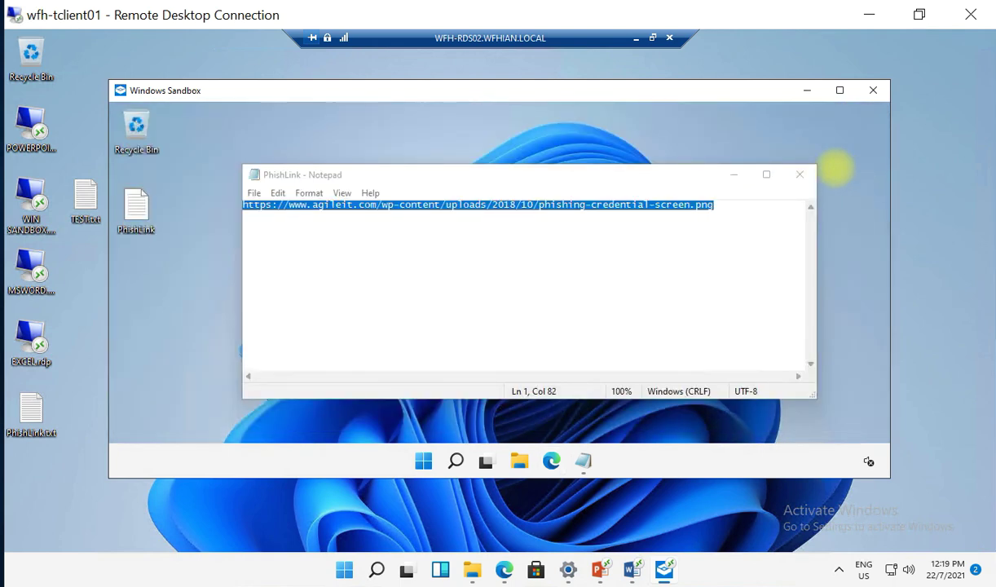
Close the PhishLink Notepad window and move focus off the sandbox to the host.
{"action": "left_click", "coordinate": [799, 175]}
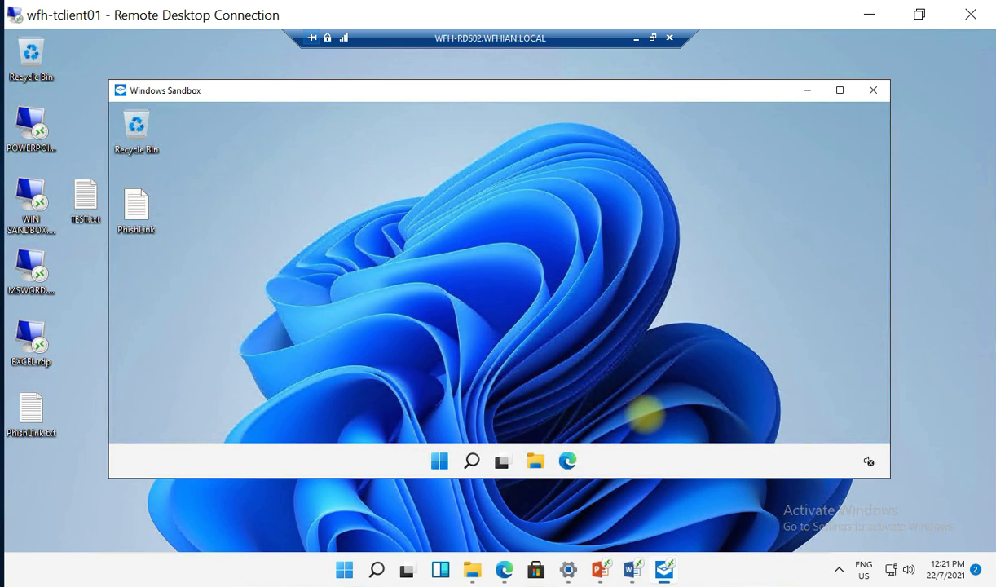
{"action": "left_click", "coordinate": [936, 469]}
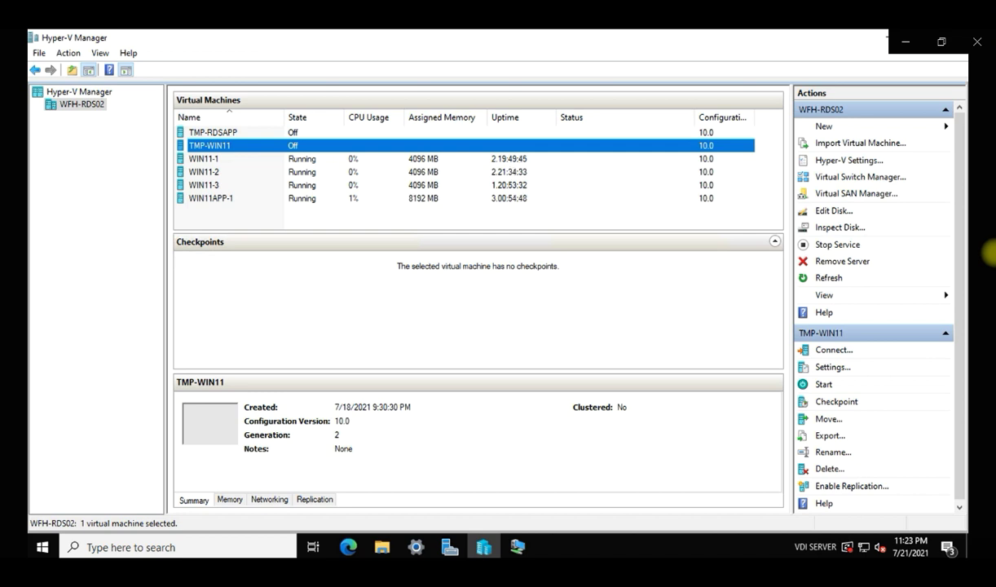
Start the TMP-WIN11 template VM and switch to its Windows 11 desktop.
{"action": "key", "text": "Down"}
{"action": "key", "text": "Down"}
{"action": "key", "text": "Down"}
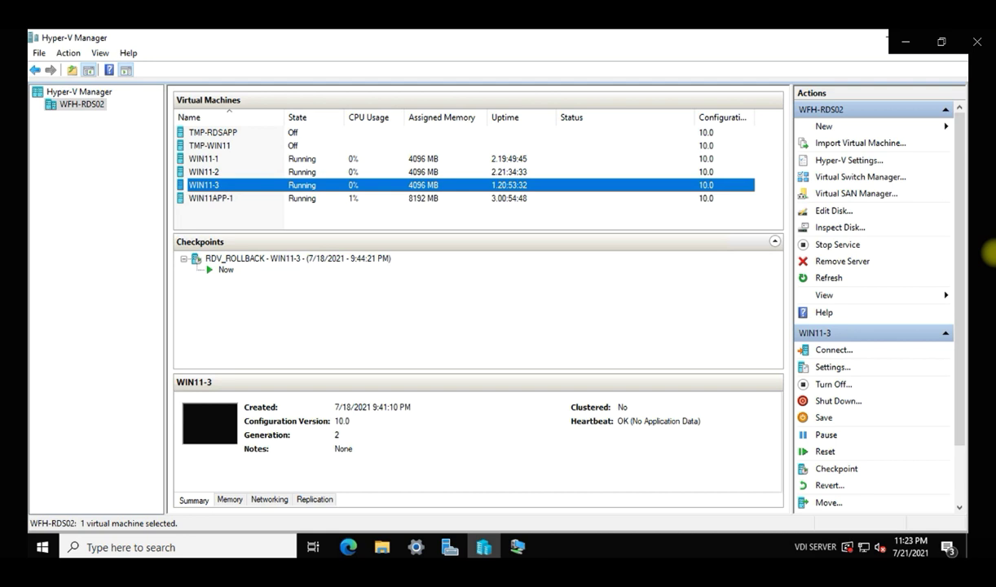
{"action": "right_click", "coordinate": [295, 145]}
{"action": "left_click", "coordinate": [326, 195]}
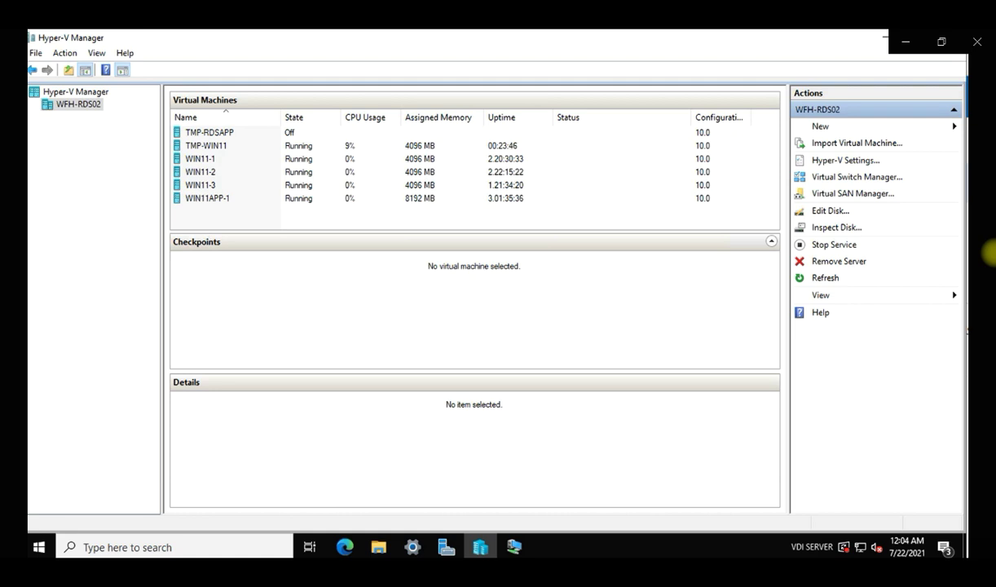
{"action": "key", "text": "alt+Tab"}
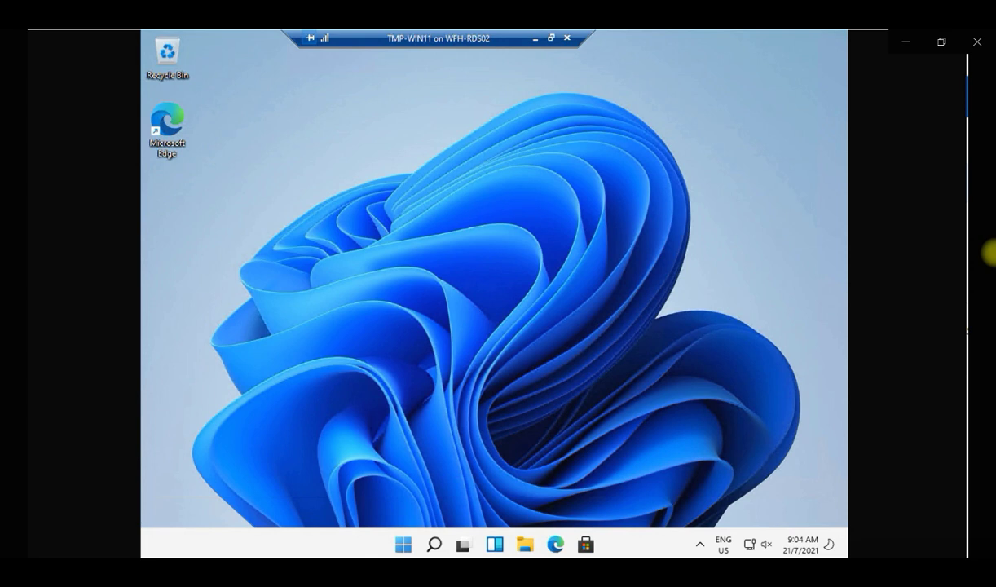
Install update KB5004252 via Windows Update, check Update history, and restart TMP-WIN11.
{"action": "key", "text": "super"}
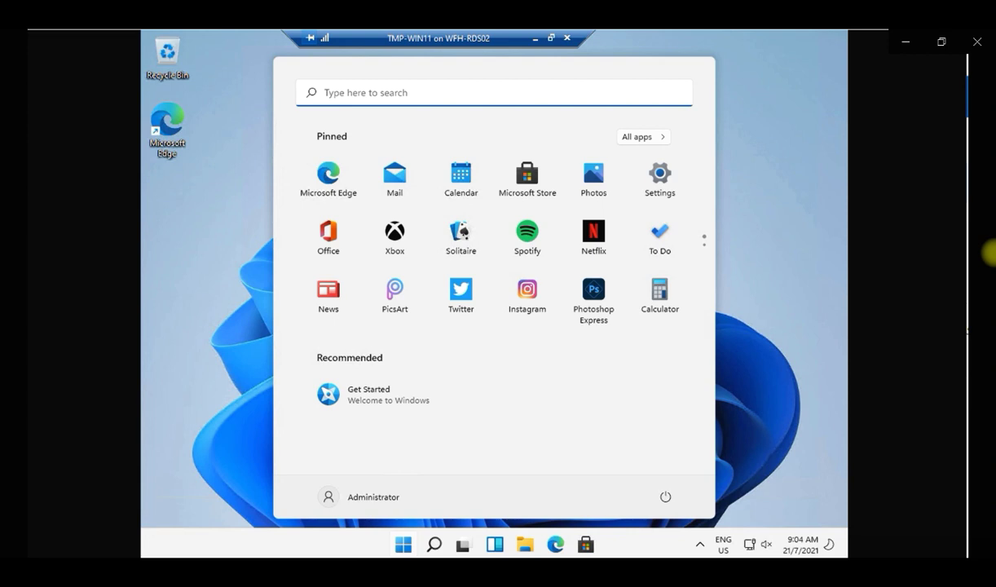
{"action": "left_click", "coordinate": [659, 180]}
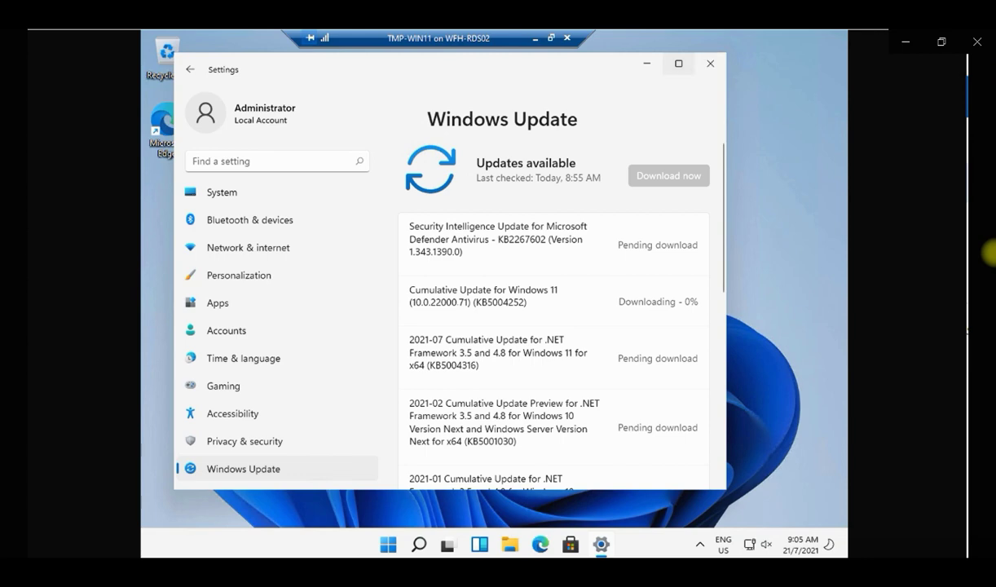
{"action": "key", "text": "super+Up"}
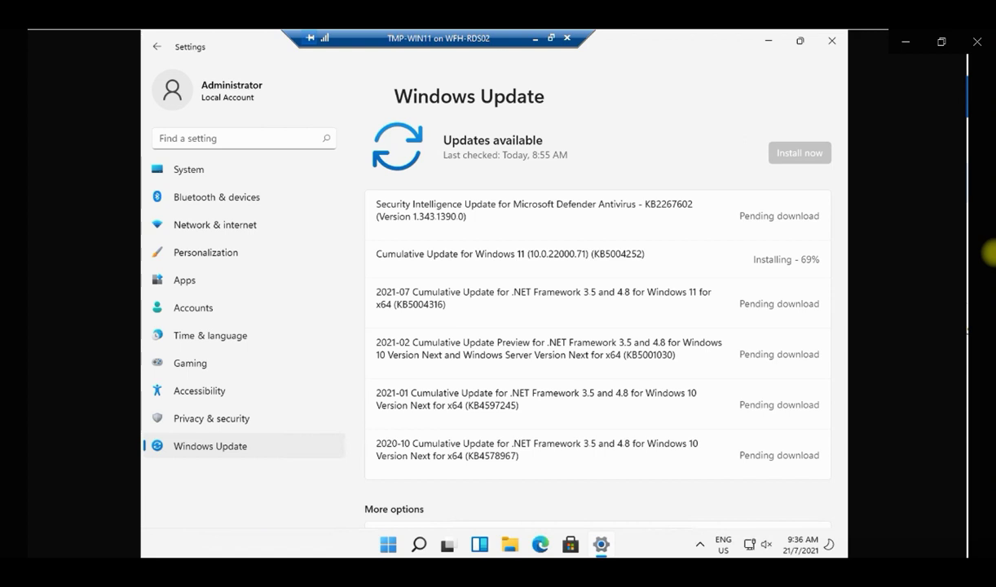
{"action": "scroll", "coordinate": [598, 326], "scroll_direction": "down", "scroll_amount": 3}
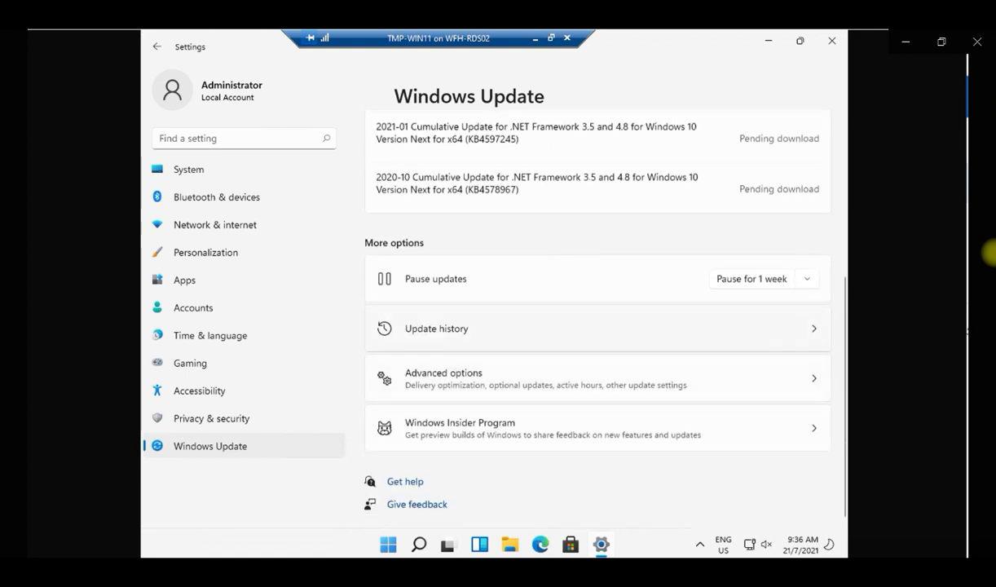
{"action": "left_click", "coordinate": [435, 328]}
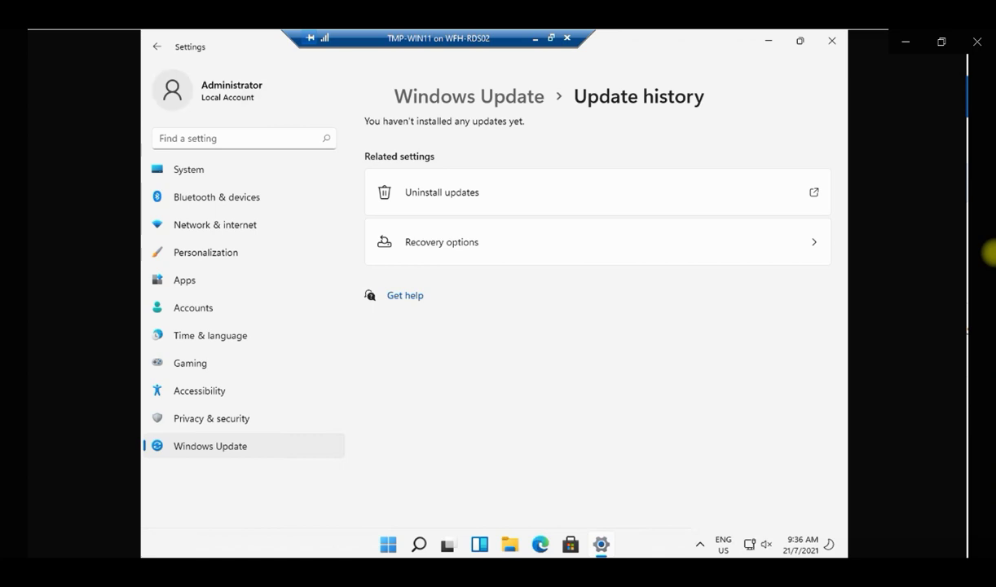
{"action": "left_click", "coordinate": [157, 47]}
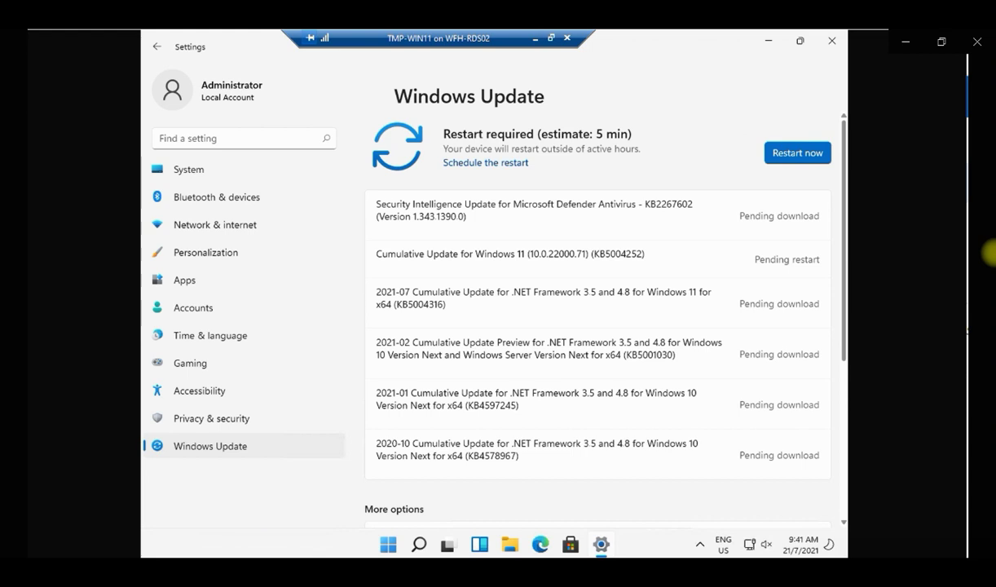
{"action": "left_click", "coordinate": [796, 153]}
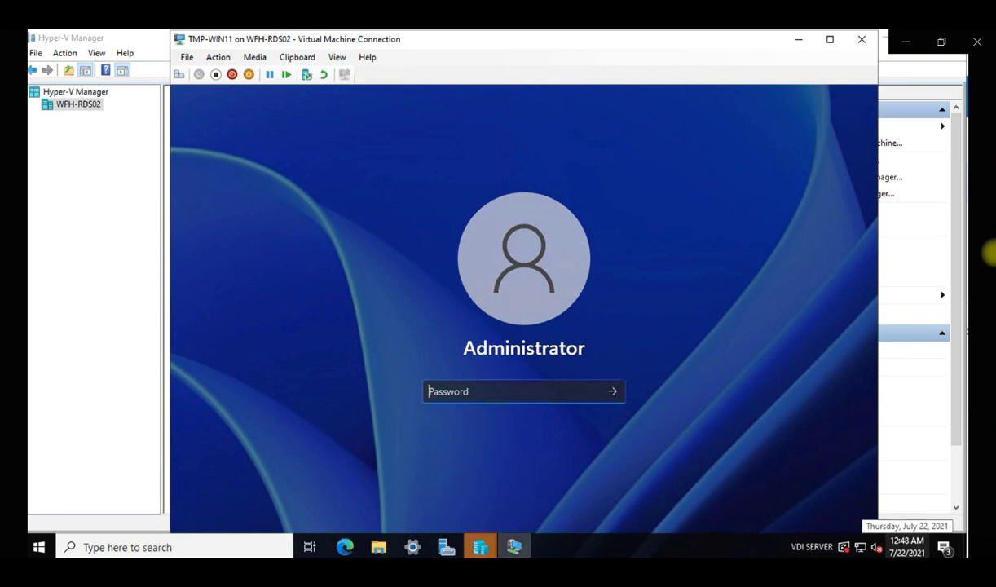
Sign in to TMP-WIN11 with the Administrator password and minimize the VM window.
{"action": "type", "text": "************"}
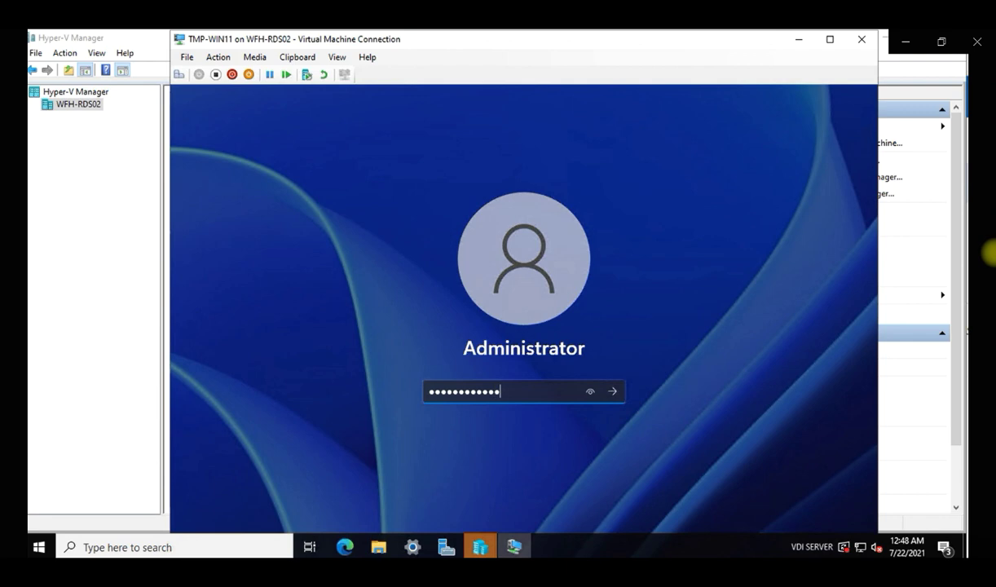
{"action": "key", "text": "Return"}
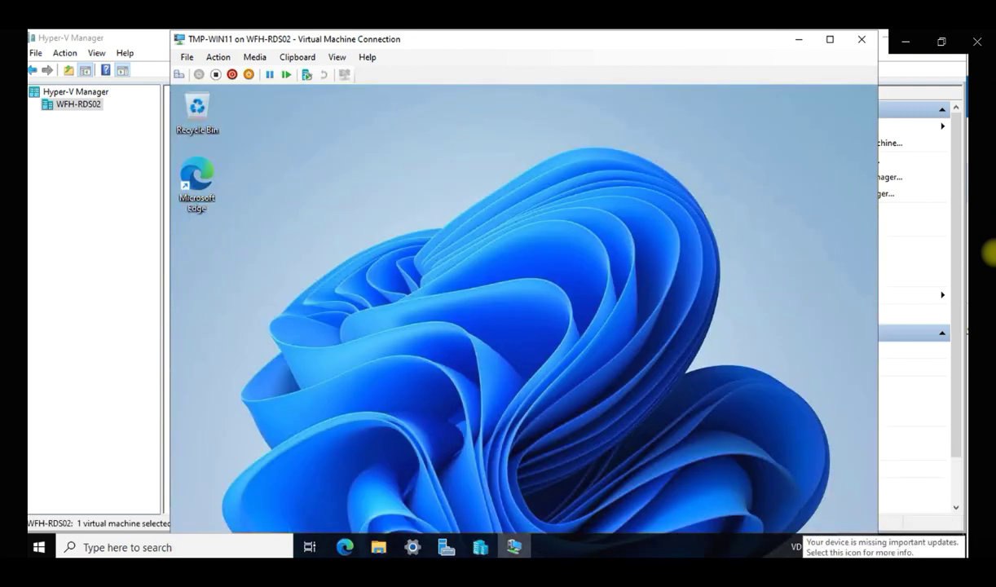
{"action": "left_click", "coordinate": [798, 39]}
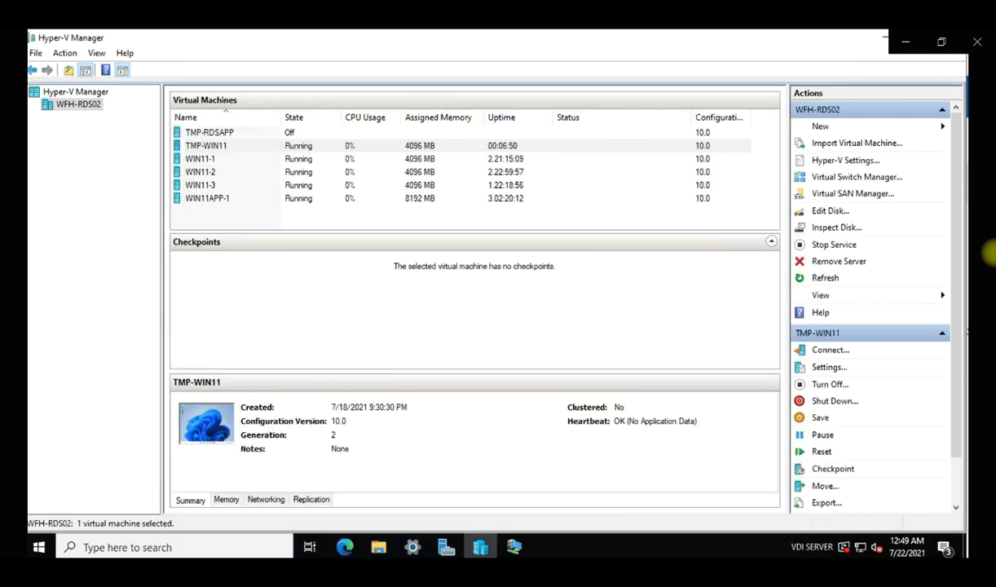
Create a TMP-WIN11 checkpoint and rename it 'After Windows Update on 22 Jul 2021'.
{"action": "right_click", "coordinate": [407, 146]}
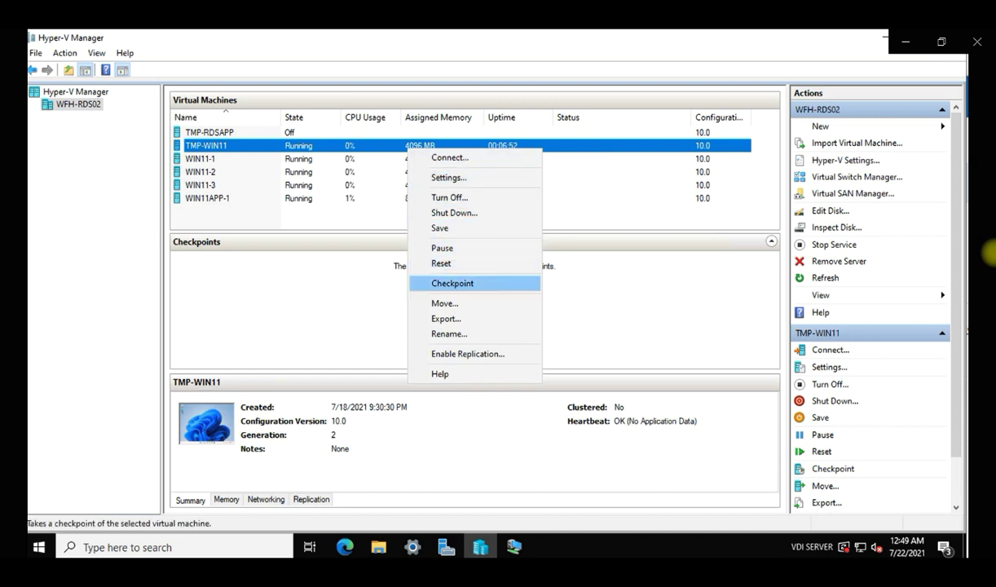
{"action": "left_click", "coordinate": [452, 283]}
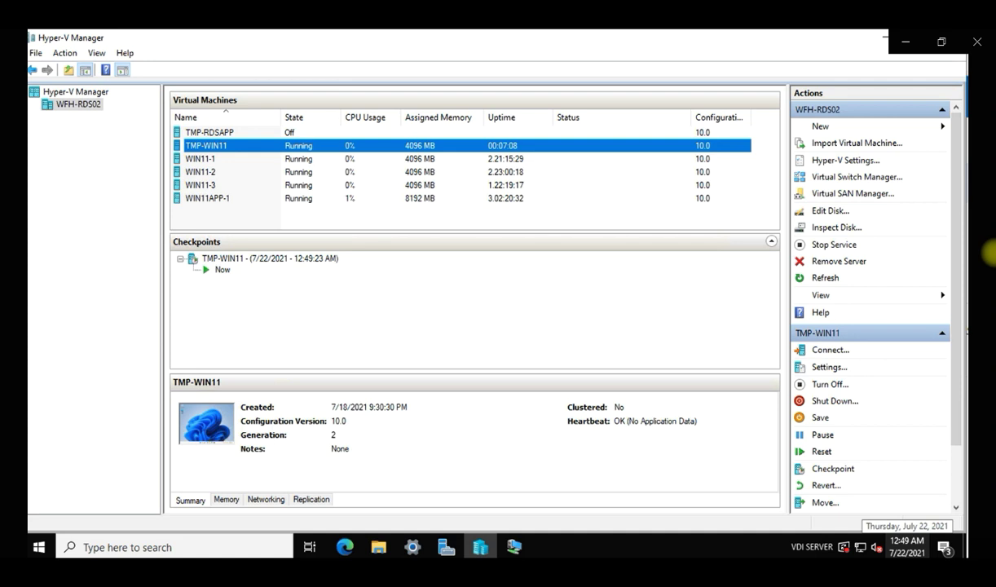
{"action": "right_click", "coordinate": [271, 258]}
{"action": "left_click", "coordinate": [313, 314]}
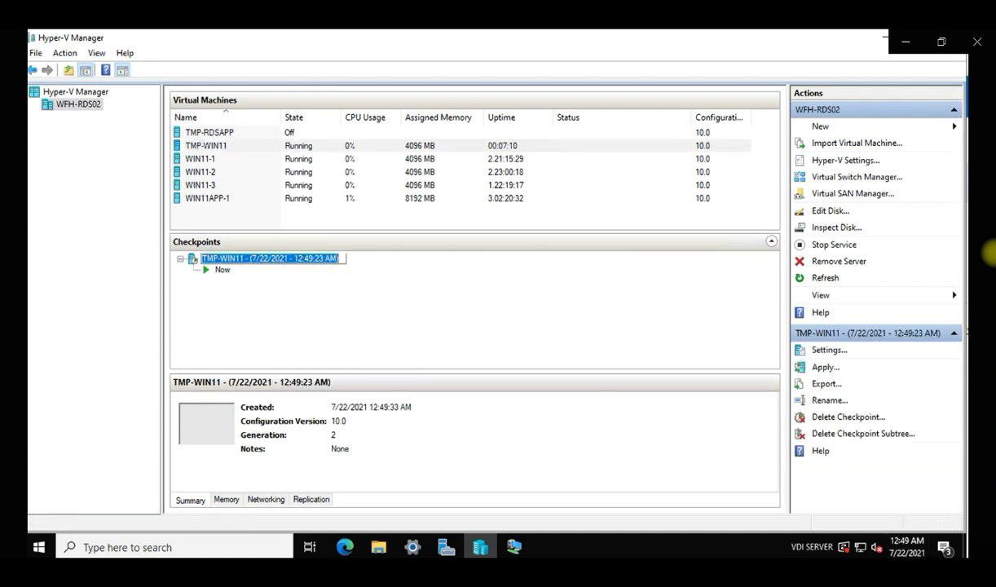
{"action": "type", "text": "After "}
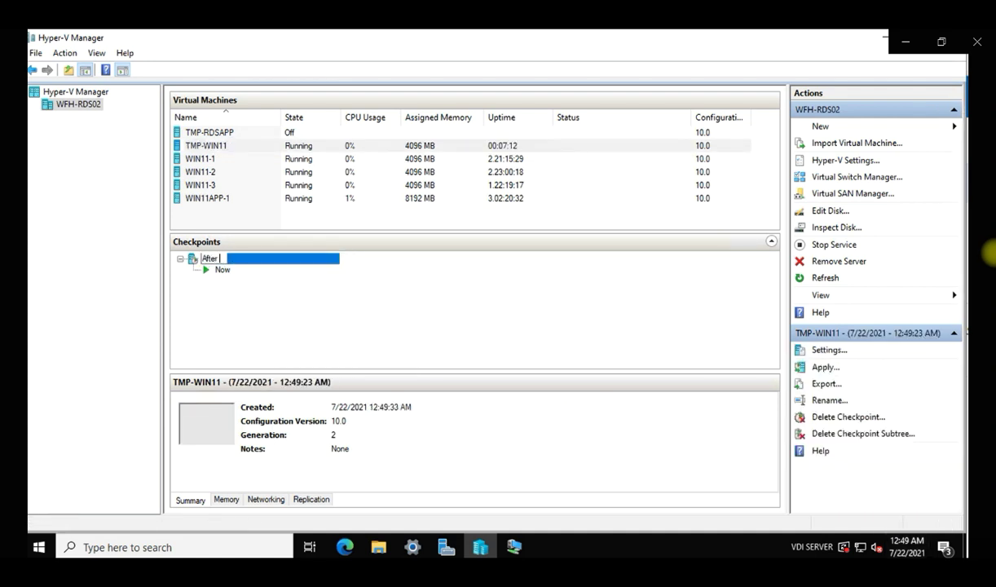
{"action": "type", "text": "Windows Update on 22 Jul 2021"}
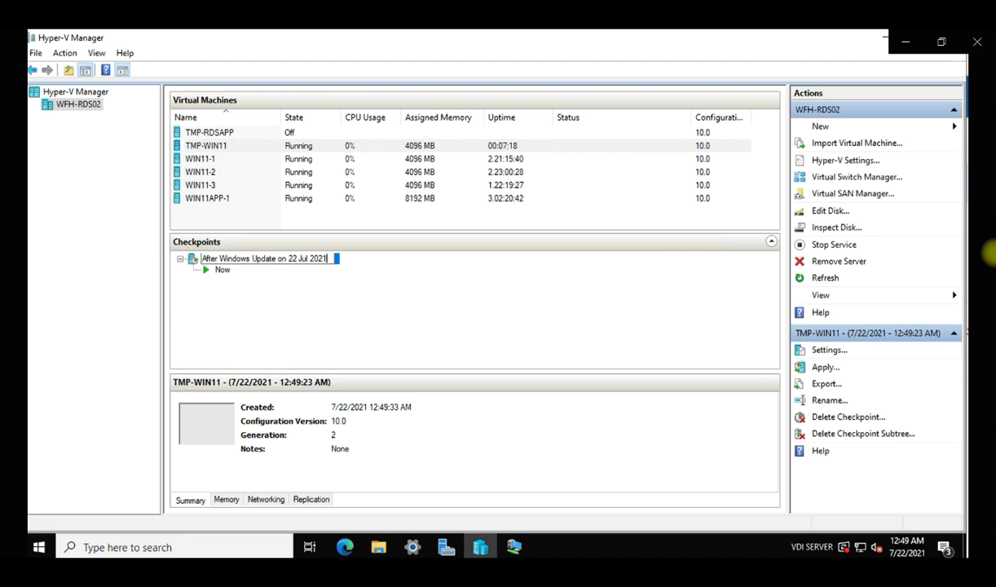
{"action": "key", "text": "Return"}
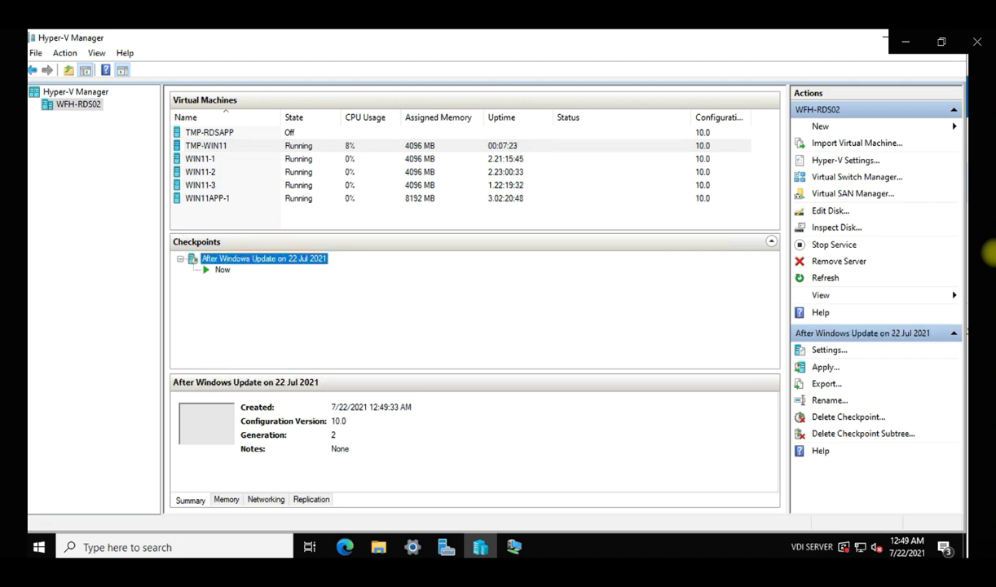
{"action": "key", "text": "alt+Tab"}
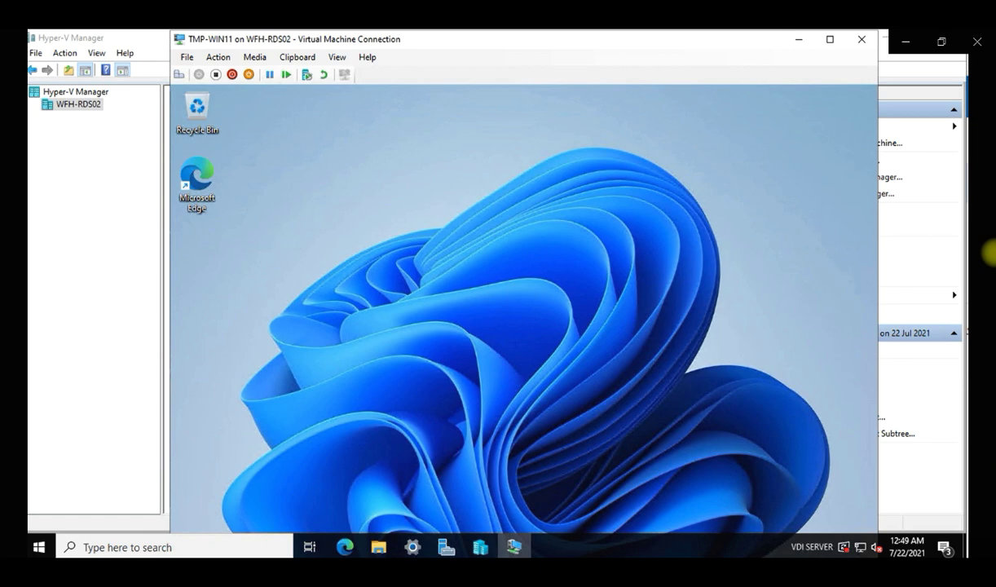
Show the VM full screen and open the Sysprep folder from the Run prompt.
{"action": "left_click", "coordinate": [830, 39]}
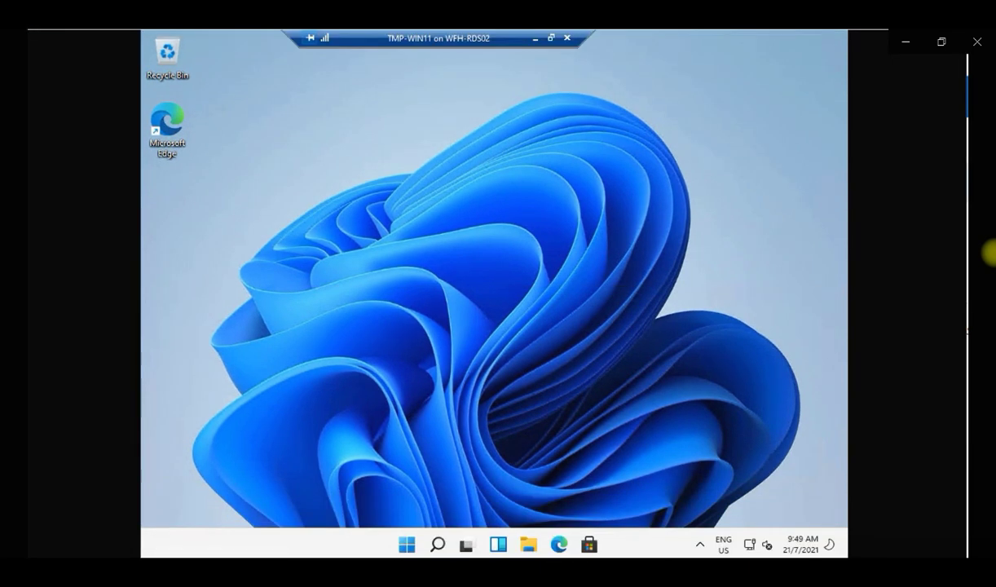
{"action": "key", "text": "super+x"}
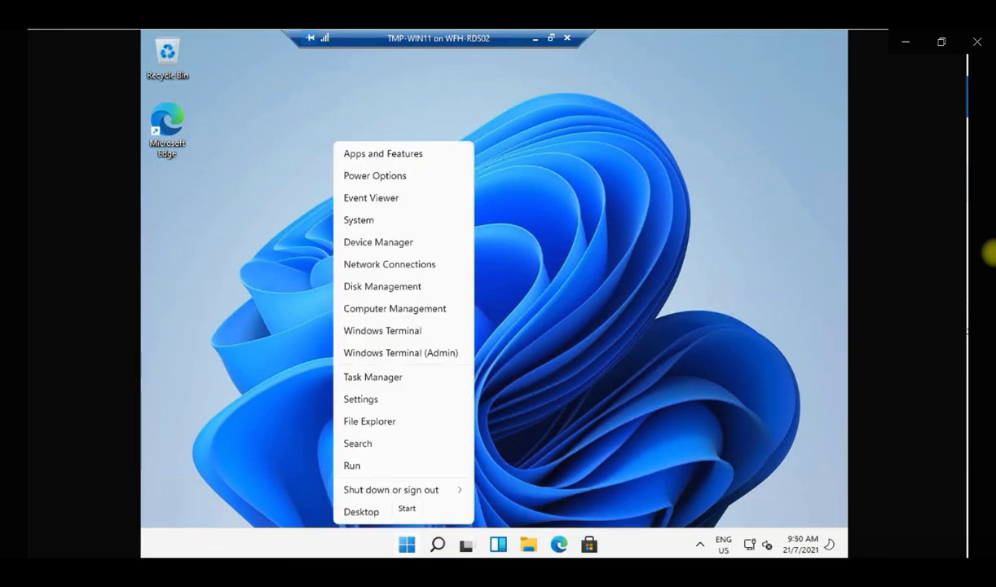
{"action": "key", "text": "r"}
{"action": "type", "text": "sysdm.cpl"}
{"action": "key", "text": "Return"}
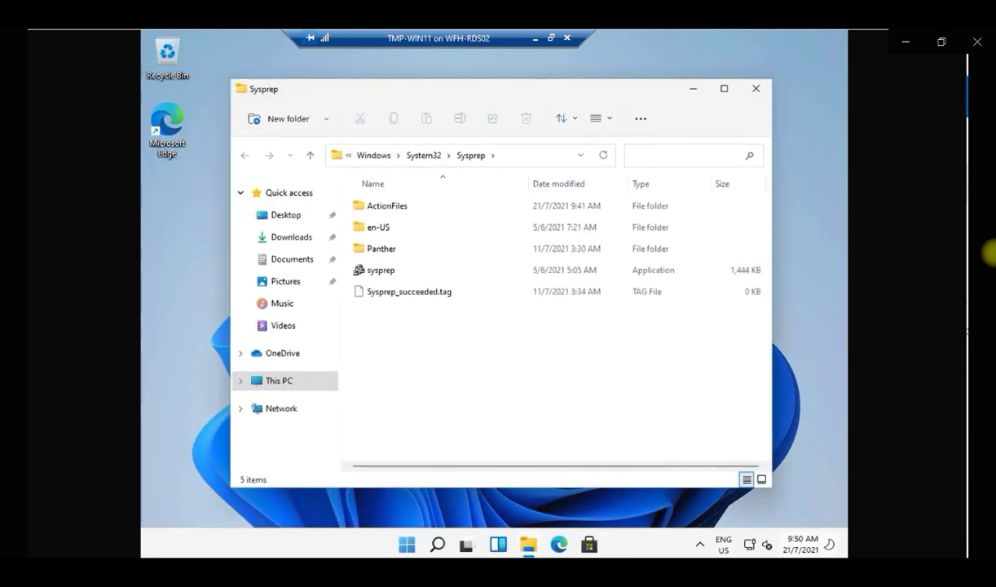
Run Sysprep with Generalize ticked and the Shutdown option selected.
{"action": "double_click", "coordinate": [380, 270]}
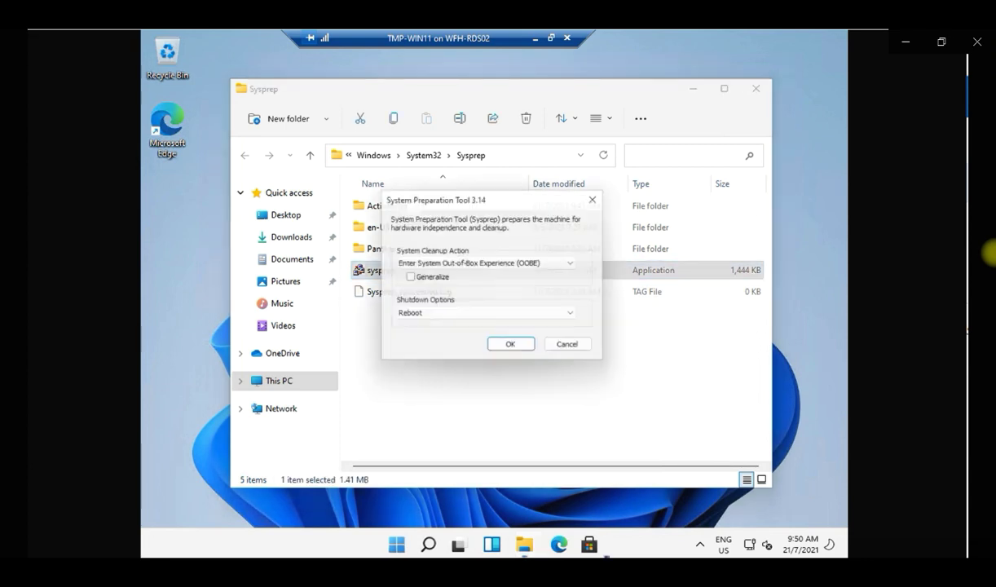
{"action": "left_click", "coordinate": [408, 278]}
{"action": "left_click", "coordinate": [487, 315]}
{"action": "left_click", "coordinate": [488, 316]}
{"action": "key", "text": "Down"}
{"action": "left_click", "coordinate": [513, 348]}
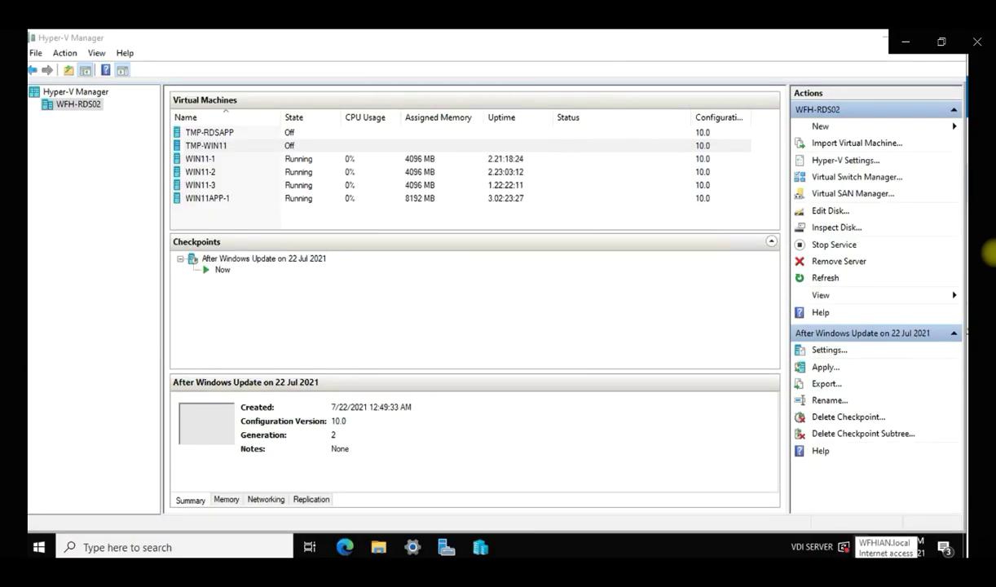
Return to Server Manager and choose Recreate All Virtual Desktops for the 1-WIN11 collection.
{"action": "left_click", "coordinate": [883, 37]}
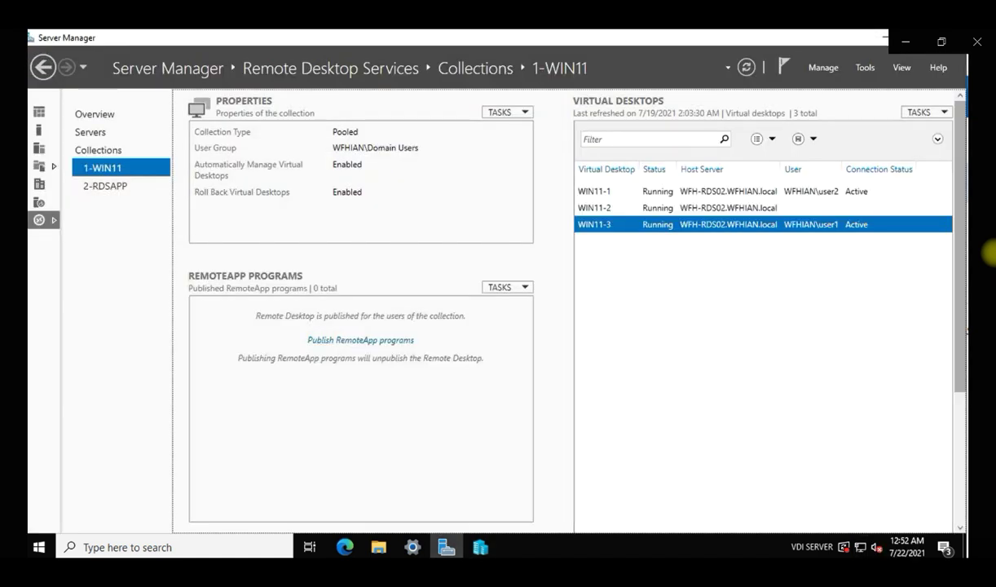
{"action": "left_click", "coordinate": [921, 111]}
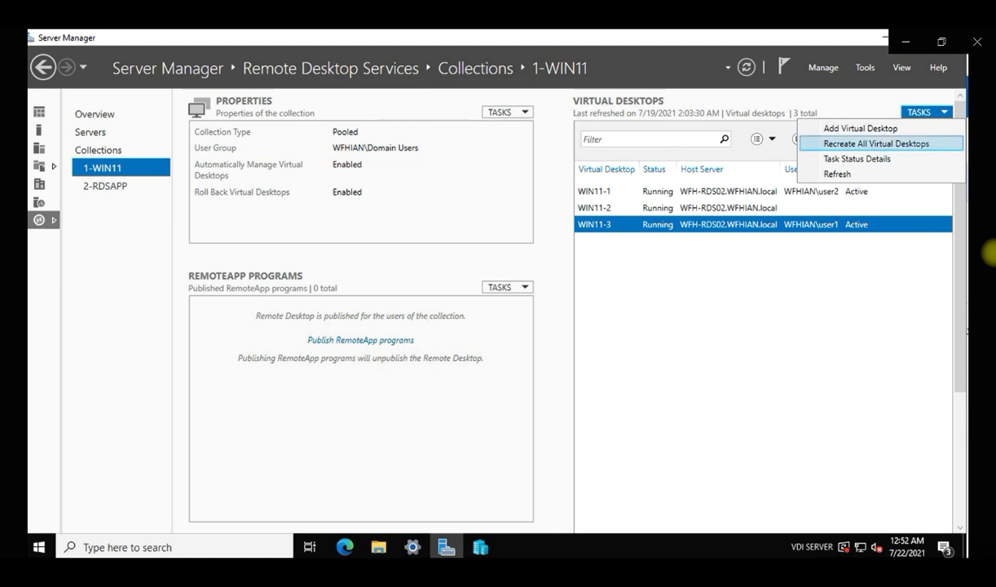
{"action": "left_click", "coordinate": [875, 143]}
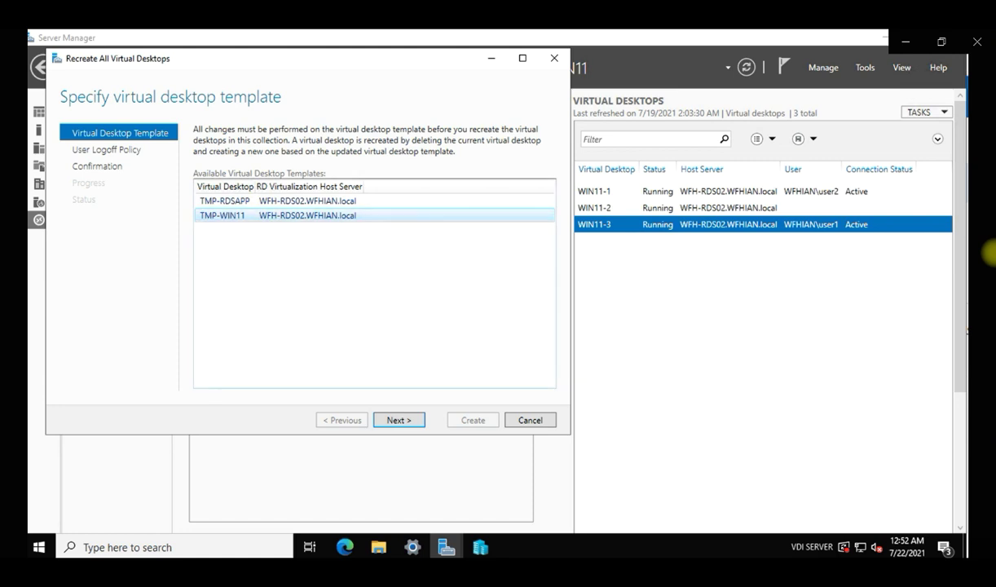
Recreate all 1-WIN11 desktops from TMP-WIN11 immediately, then check Hyper-V Manager for the template export.
{"action": "left_click", "coordinate": [399, 420]}
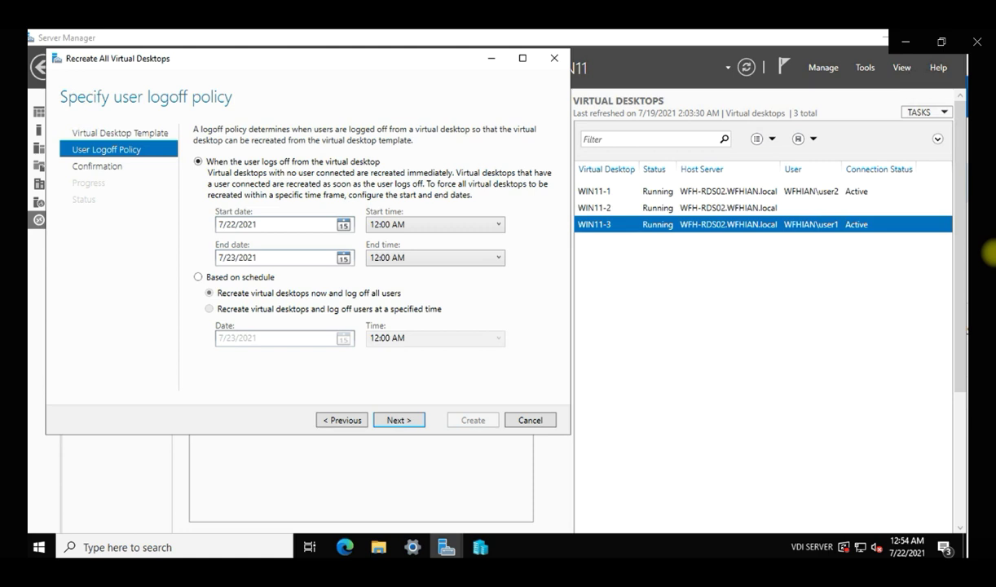
{"action": "left_click", "coordinate": [198, 277]}
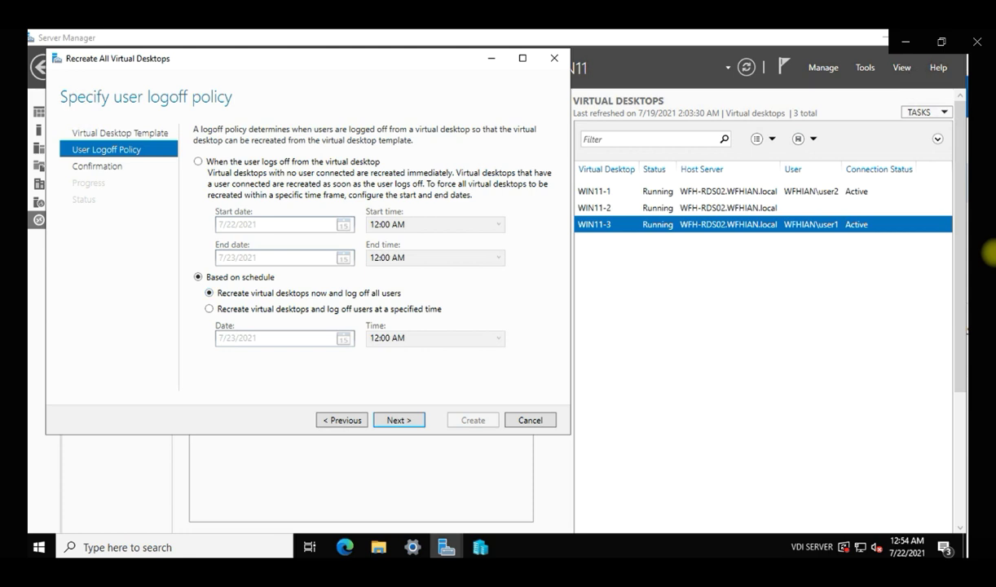
{"action": "key", "text": "Return"}
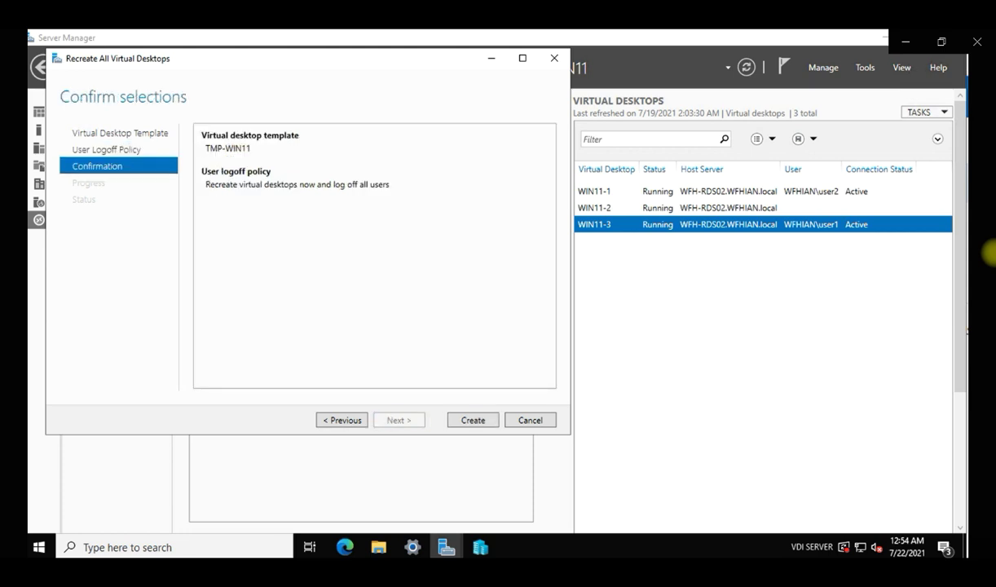
{"action": "key", "text": "Return"}
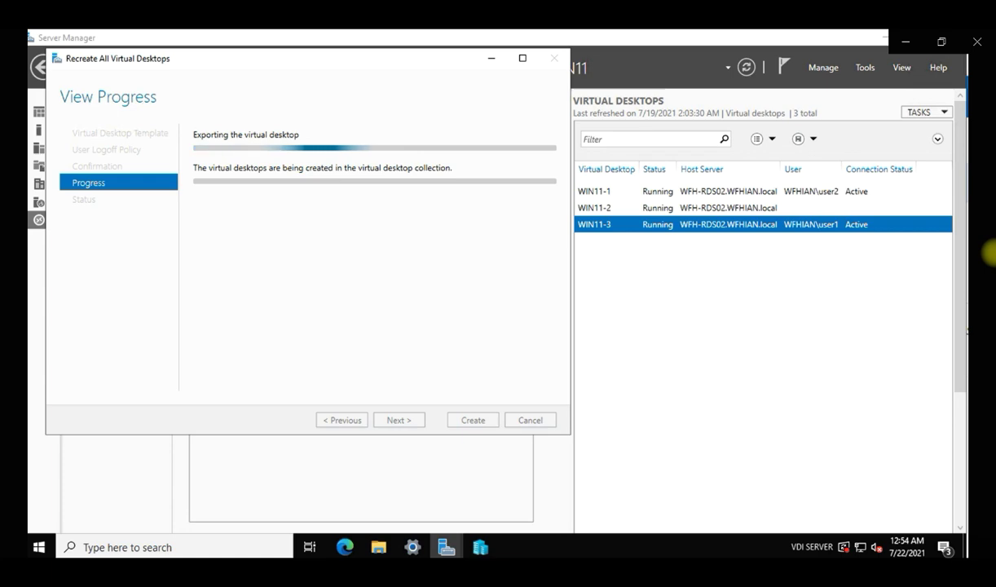
{"action": "key", "text": "alt+Tab"}
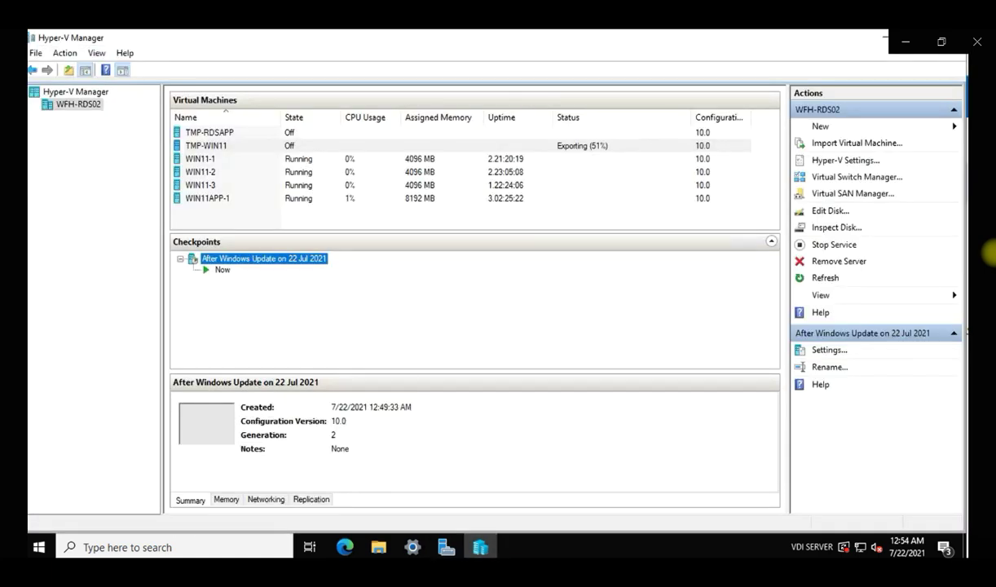
Resize Hyper-V Manager and its panes to show the Status column while TMP-WIN11 exports and WIN11-1 is recreated.
{"action": "key", "text": "super+Down"}
{"action": "left_click_drag", "start_coordinate": [476, 40], "coordinate": [631, 224]}
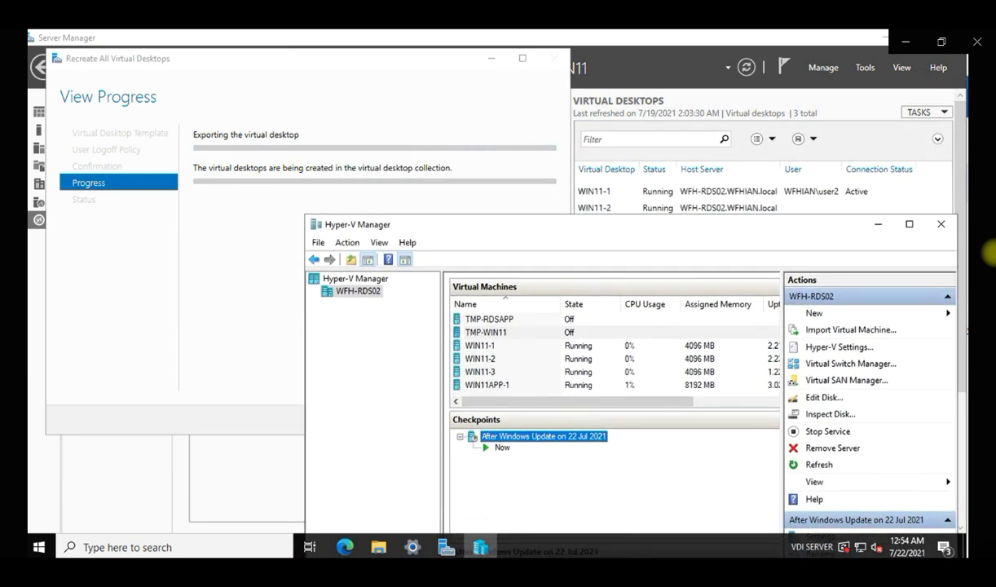
{"action": "scroll", "coordinate": [599, 350], "scroll_direction": "right", "scroll_amount": 3}
{"action": "scroll", "coordinate": [599, 351], "scroll_direction": "right", "scroll_amount": 2}
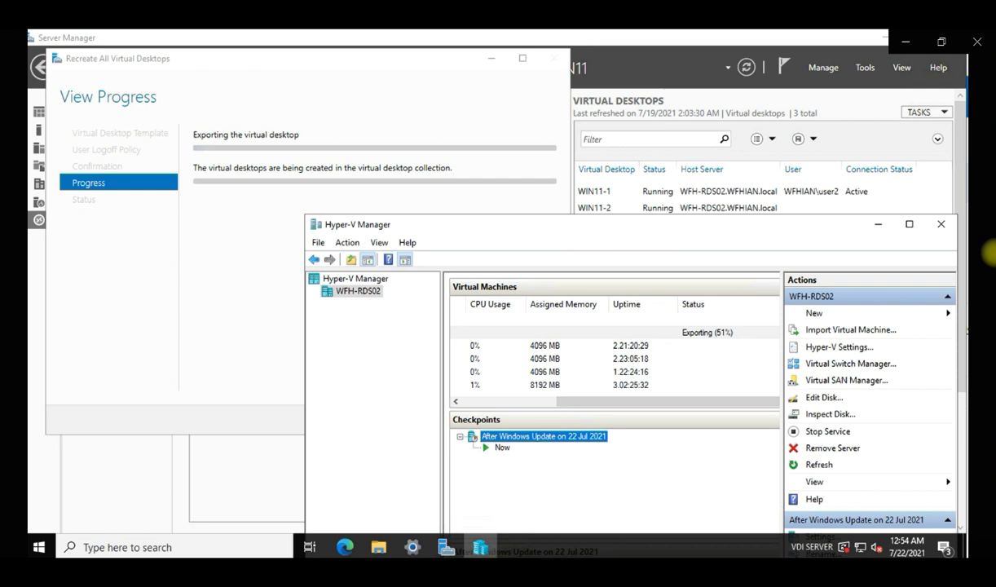
{"action": "scroll", "coordinate": [599, 351], "scroll_direction": "left", "scroll_amount": 5}
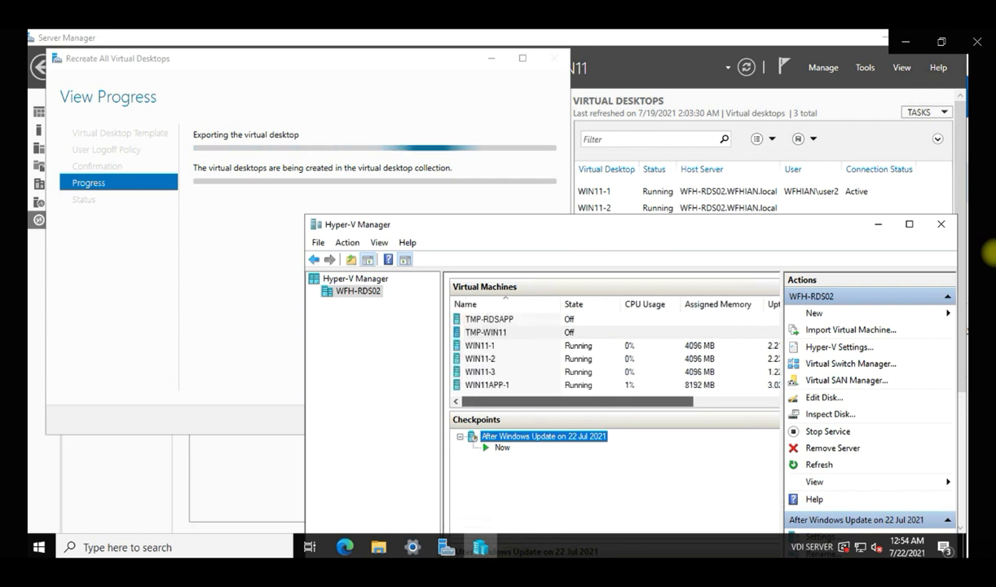
{"action": "left_click_drag", "start_coordinate": [781, 399], "coordinate": [885, 400]}
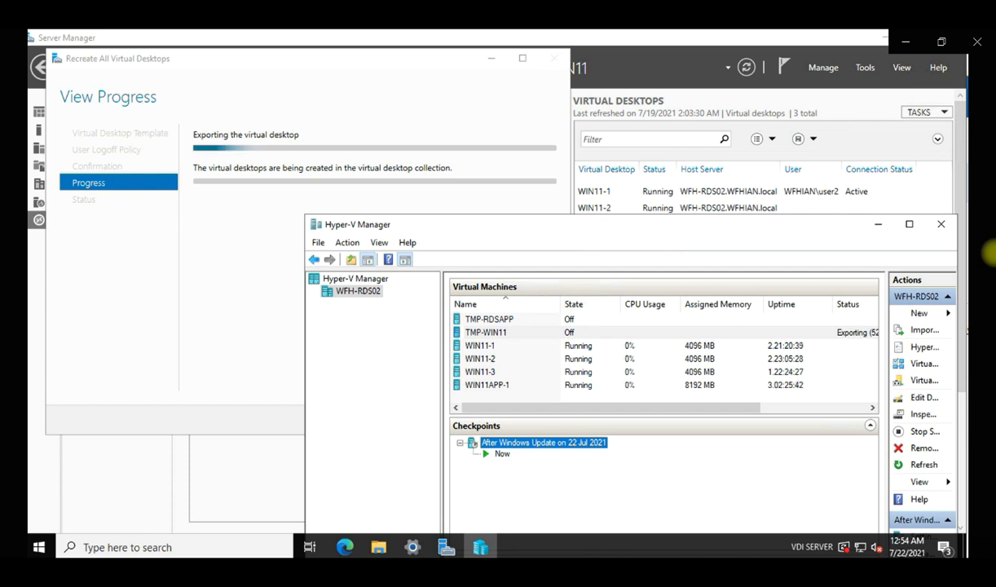
{"action": "left_click_drag", "start_coordinate": [445, 399], "coordinate": [411, 400]}
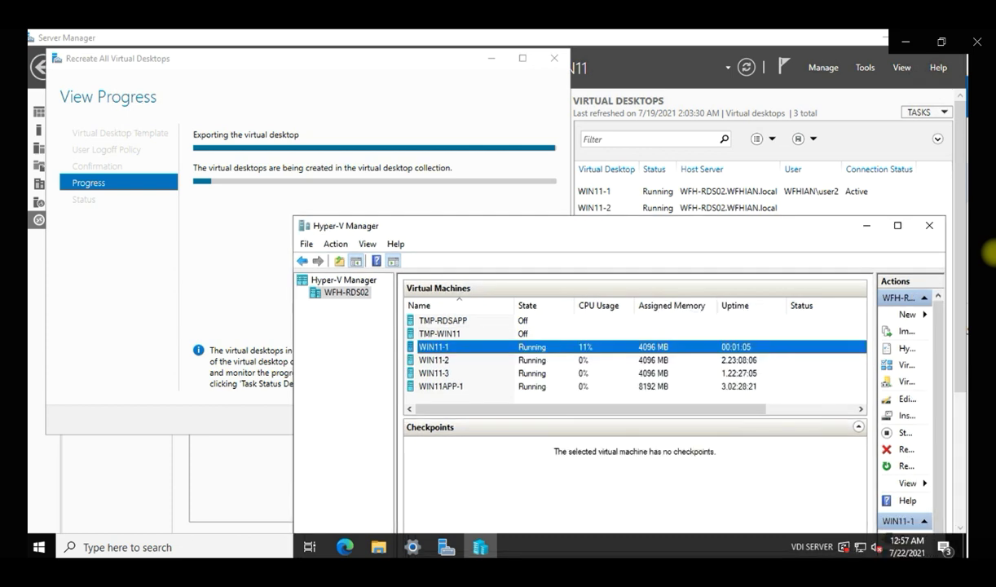
{"action": "right_click", "coordinate": [645, 346]}
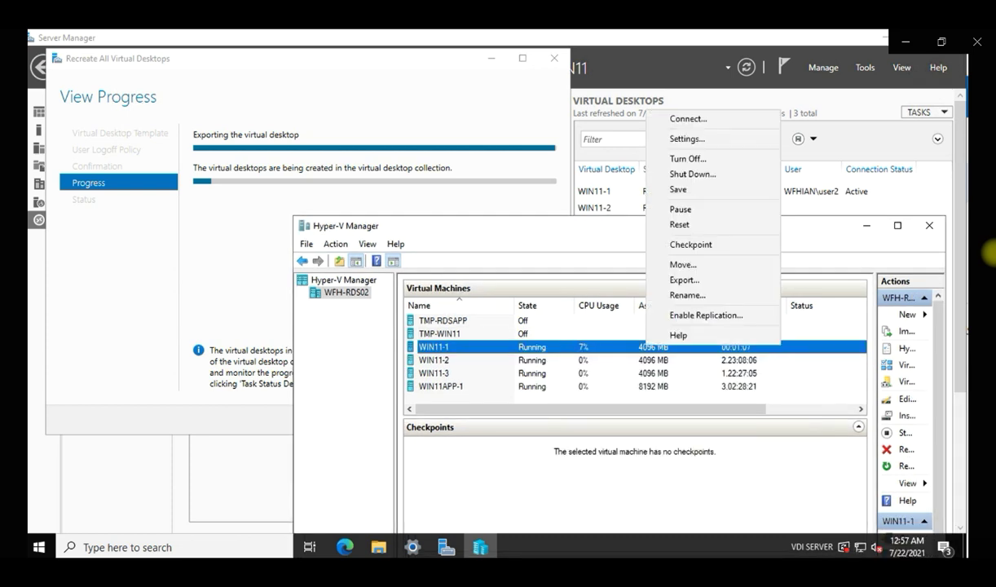
{"action": "left_click", "coordinate": [677, 113]}
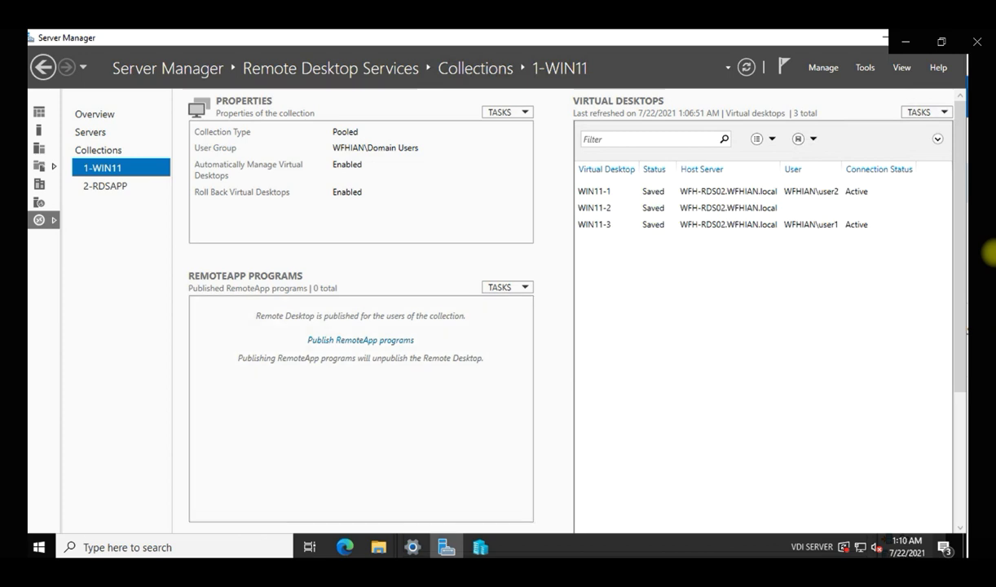
Check the WIN11-1 and WIN11-3 checkpoints, then start the saved WIN11-2 machine.
{"action": "left_click", "coordinate": [480, 547]}
{"action": "left_click", "coordinate": [434, 348]}
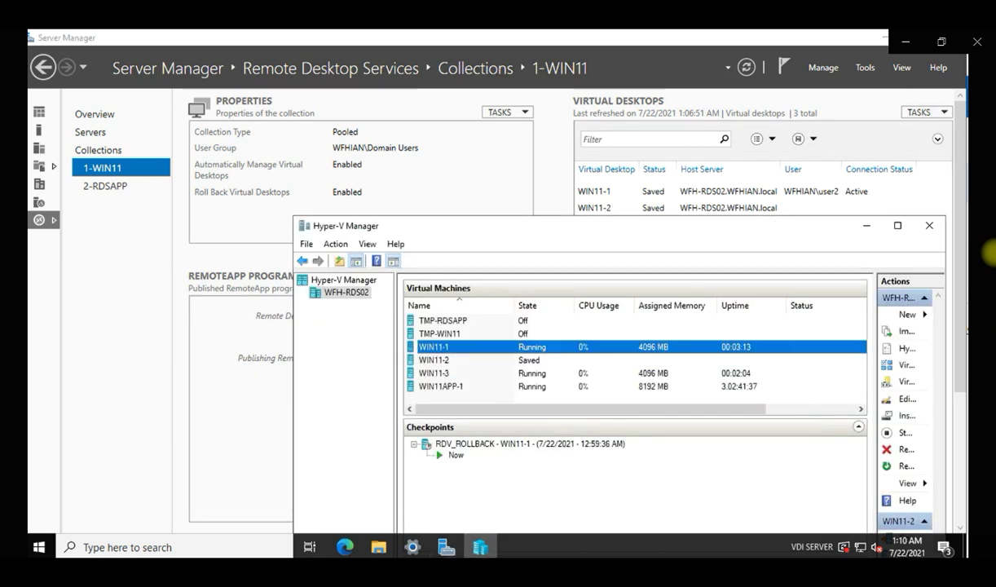
{"action": "left_click", "coordinate": [434, 373]}
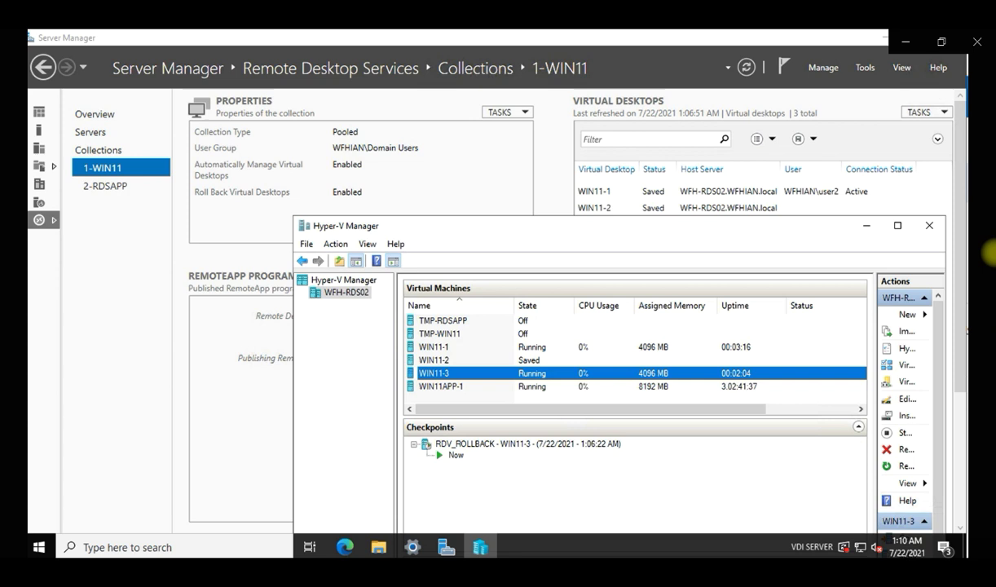
{"action": "right_click", "coordinate": [544, 360]}
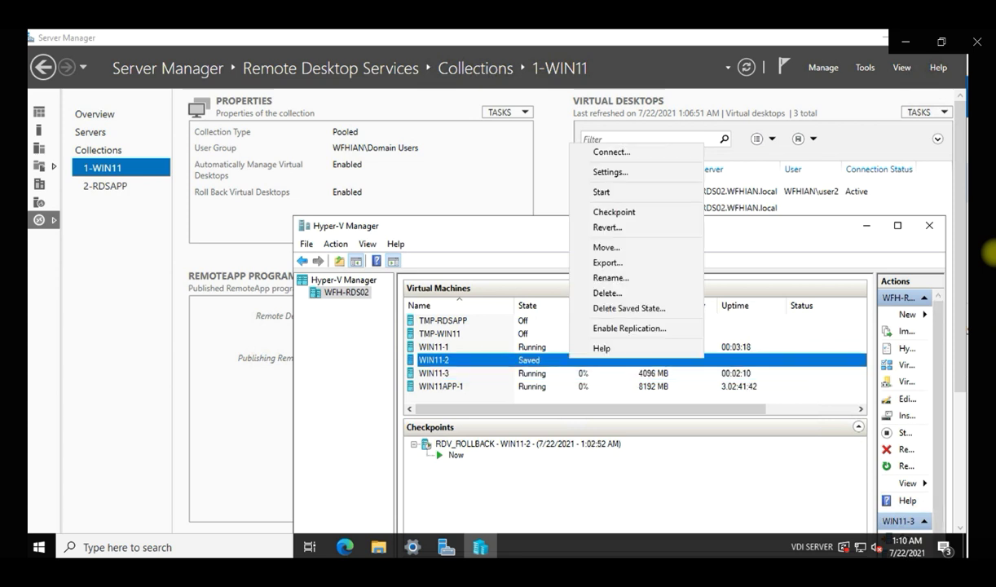
{"action": "left_click", "coordinate": [586, 183]}
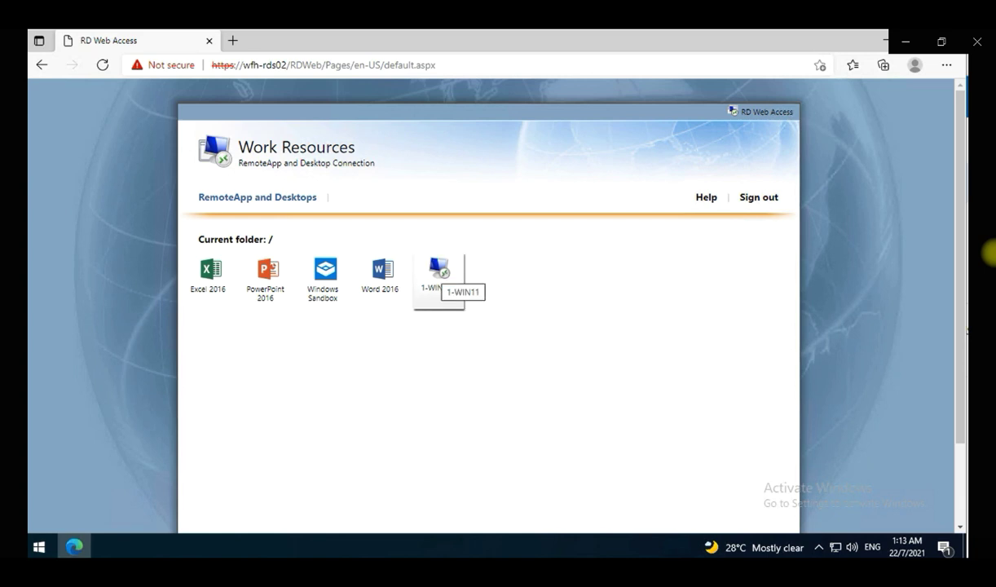
Launch 1-WIN11 from RD Web Access via the downloaded .rdp file and sign in with the account password.
{"action": "left_click", "coordinate": [438, 273]}
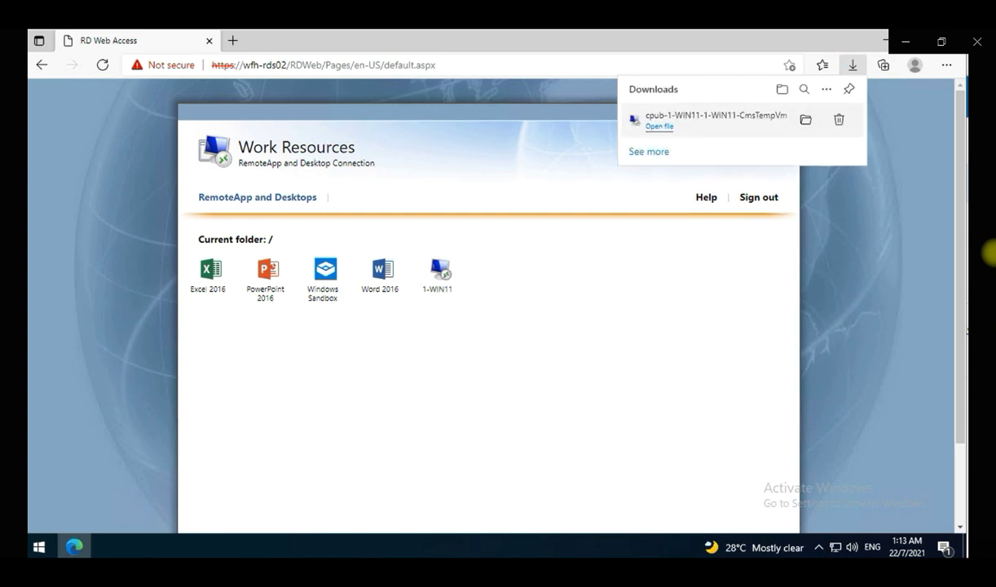
{"action": "left_click", "coordinate": [659, 126]}
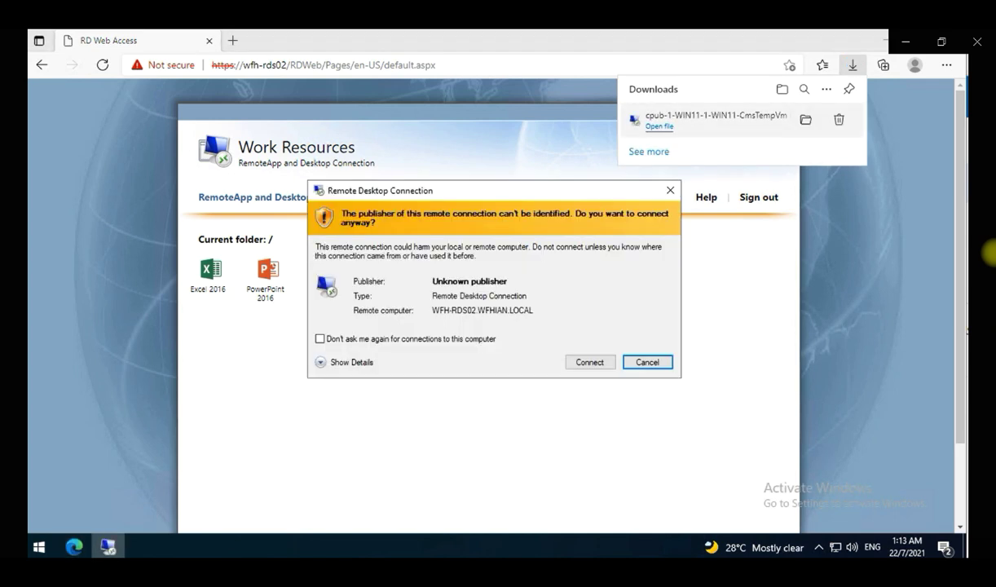
{"action": "left_click", "coordinate": [589, 362]}
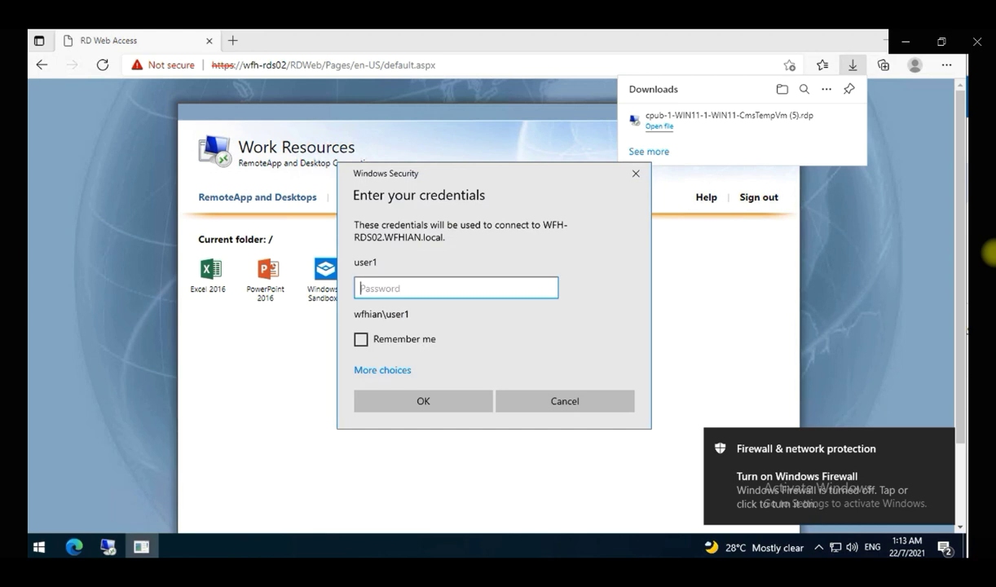
{"action": "type", "text": "************"}
{"action": "key", "text": "Return"}
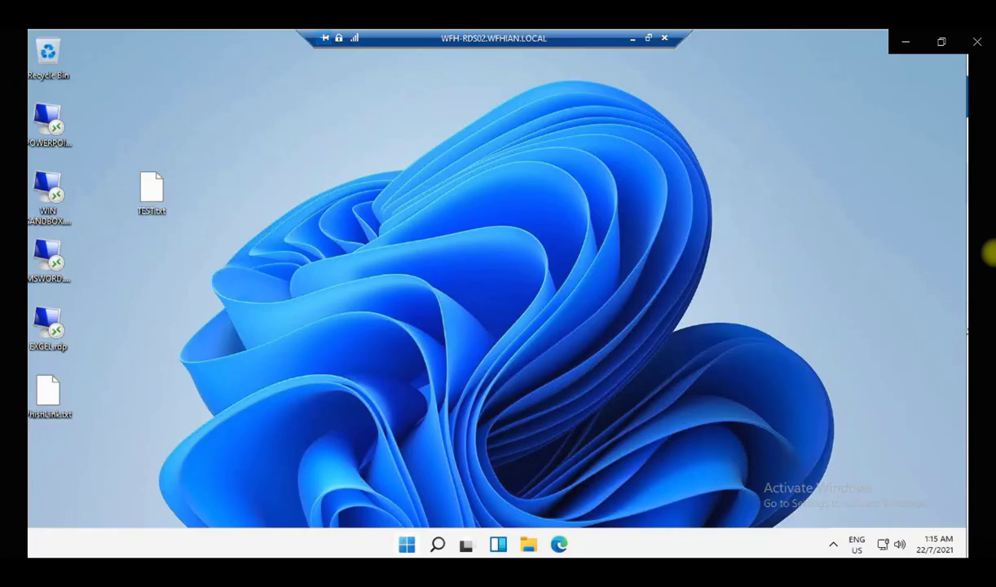
Open Windows Update history in Settings, showing KB5004252 installed on 22/7/2021.
{"action": "key", "text": "super"}
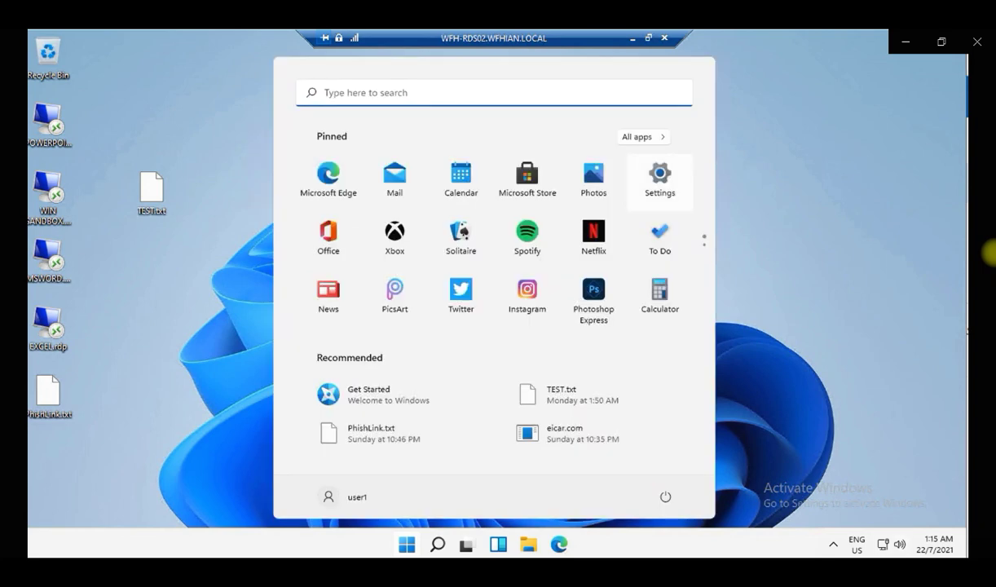
{"action": "key", "text": "Return"}
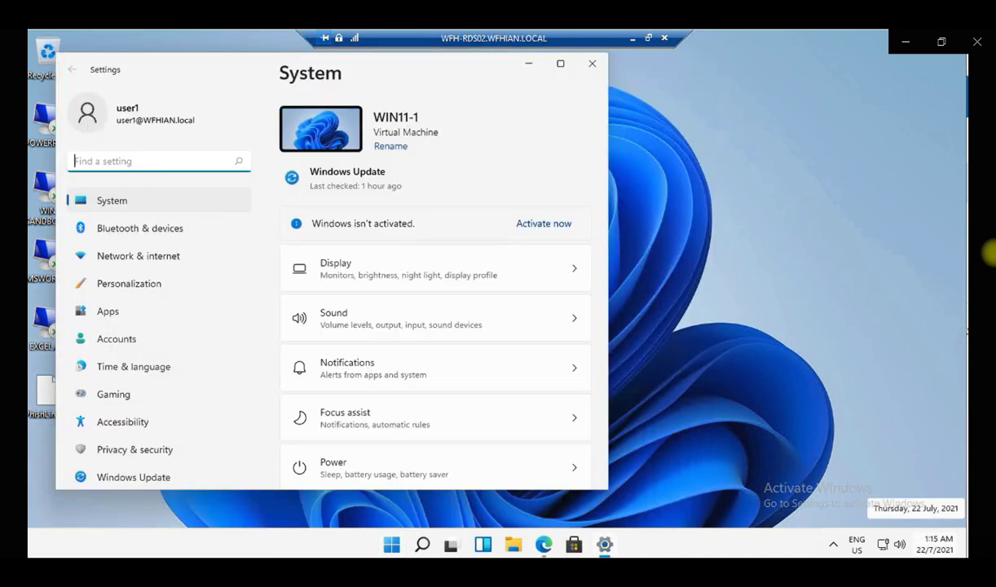
{"action": "left_click", "coordinate": [134, 477]}
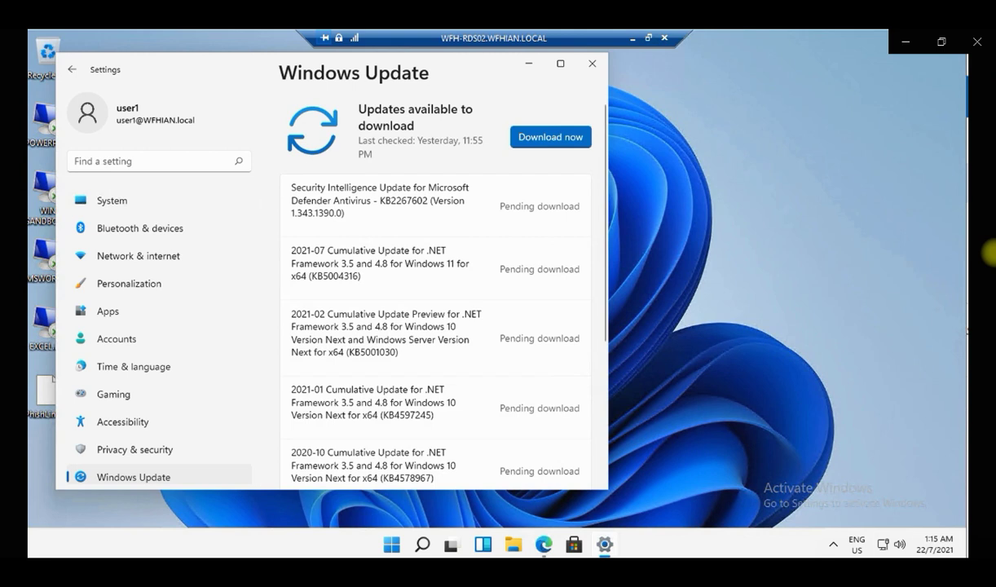
{"action": "scroll", "coordinate": [435, 326], "scroll_direction": "down", "scroll_amount": 5}
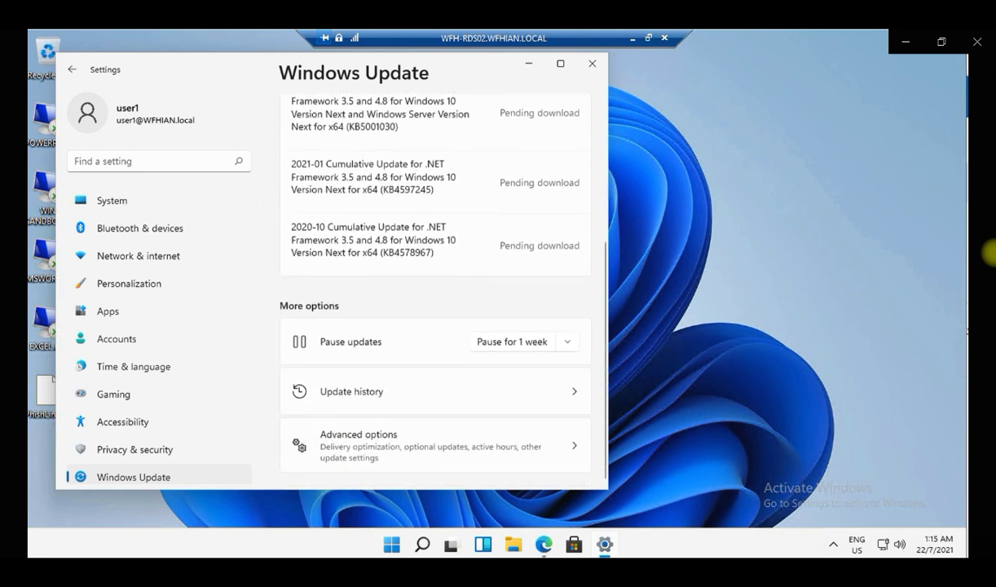
{"action": "left_click", "coordinate": [435, 392]}
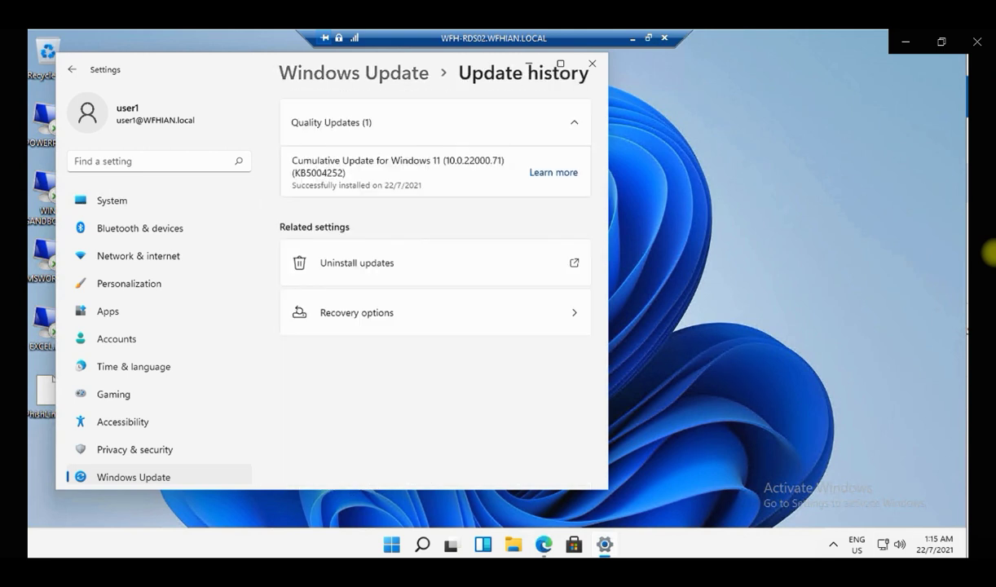